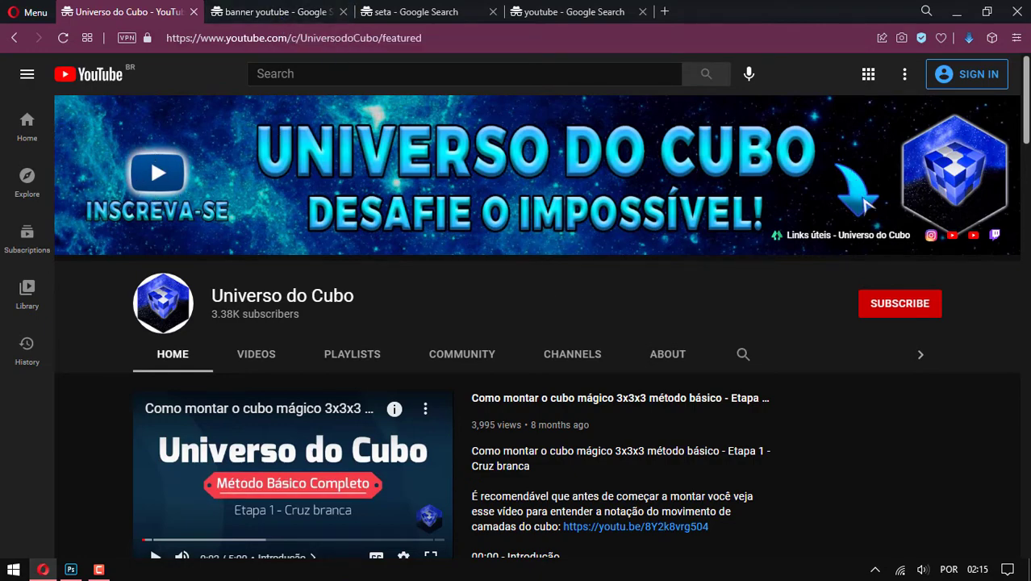
Return to the 'banner youtube' image results showing the 2560 × 1440 banner template
click(279, 12)
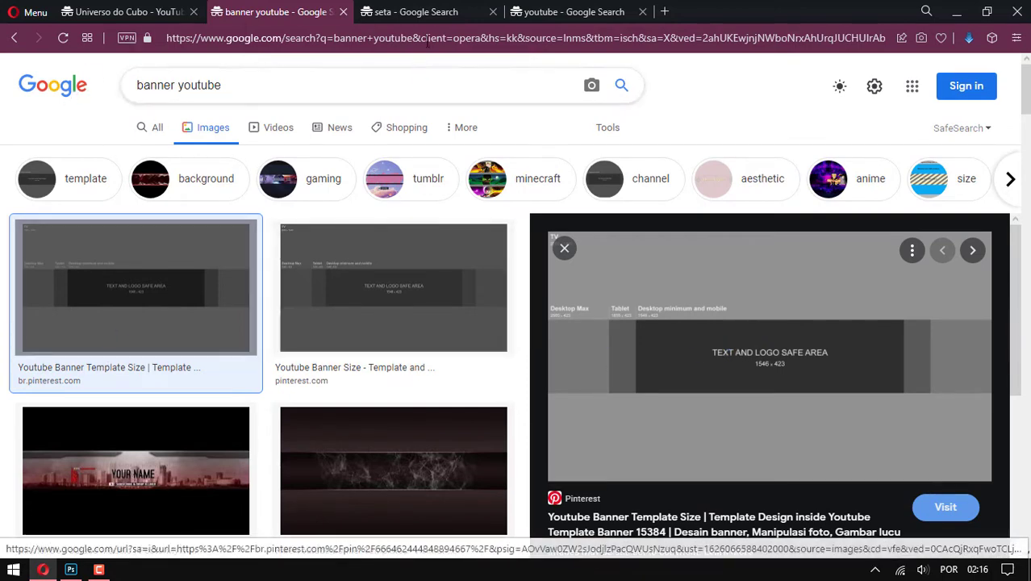
Browse the 'seta' arrow and 'youtube' logo image results, previewing the YouTube Brasil logo
click(439, 18)
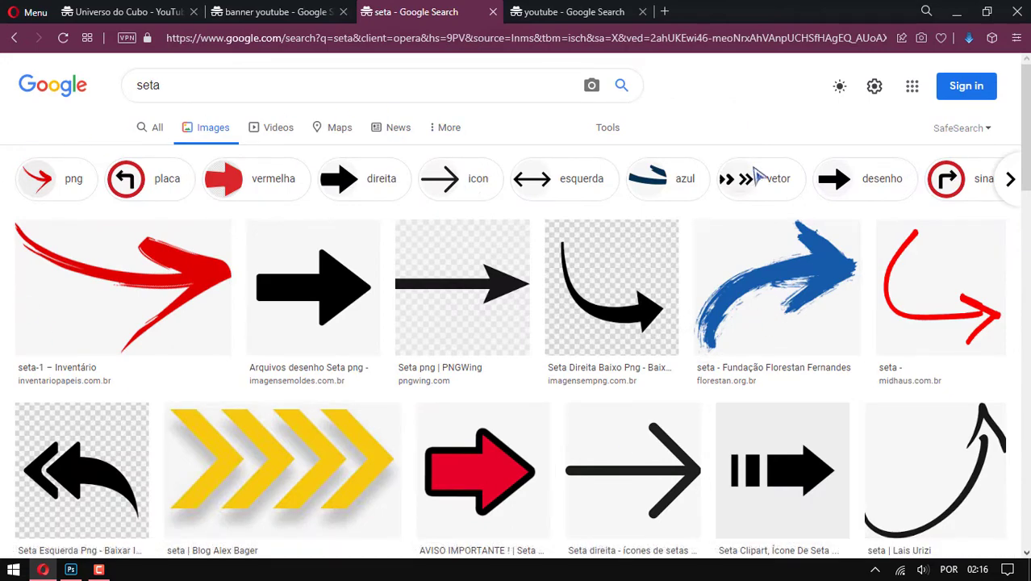
scroll(757, 179, down, 4)
scroll(756, 179, down, 4)
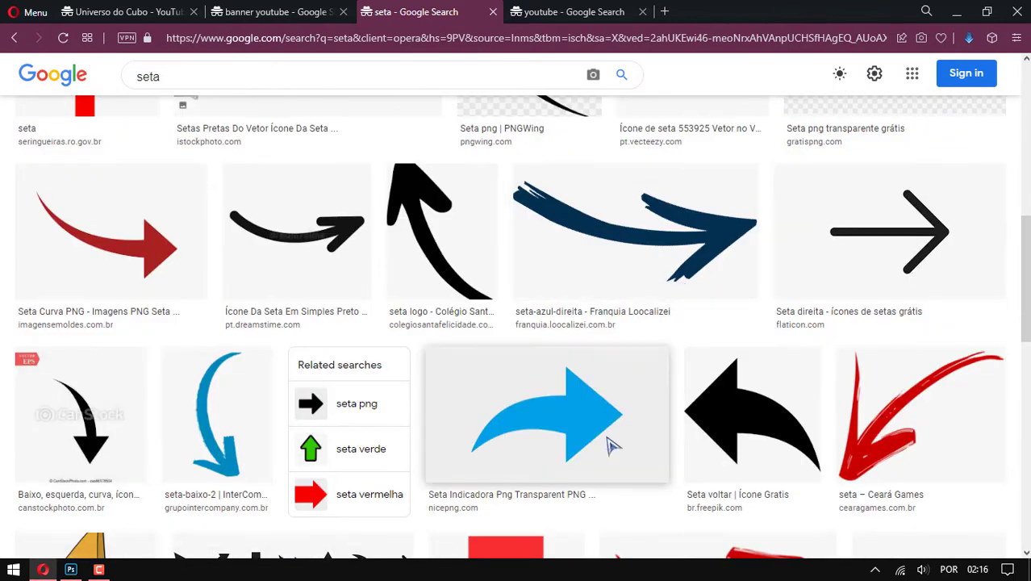
click(596, 15)
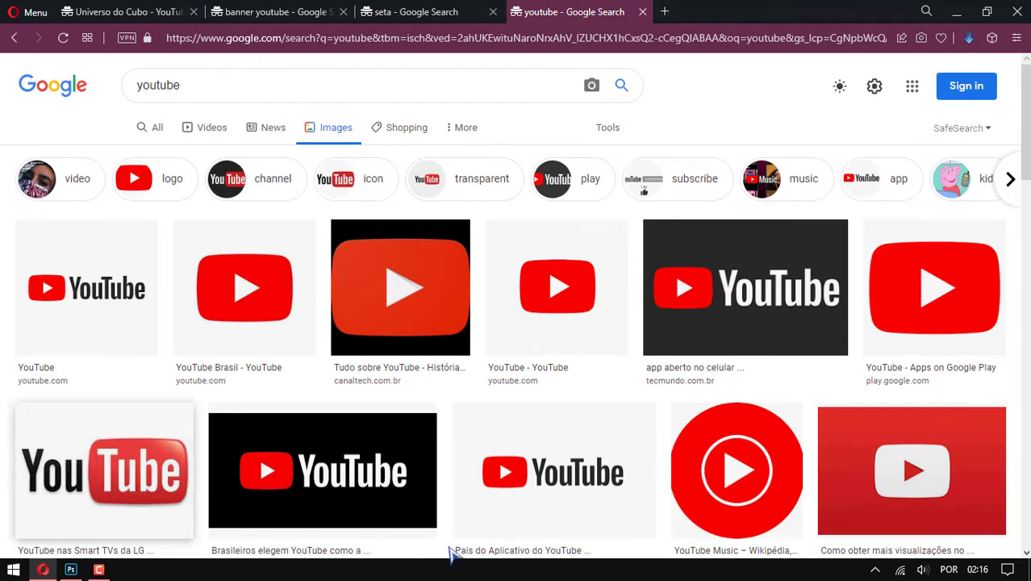
click(243, 287)
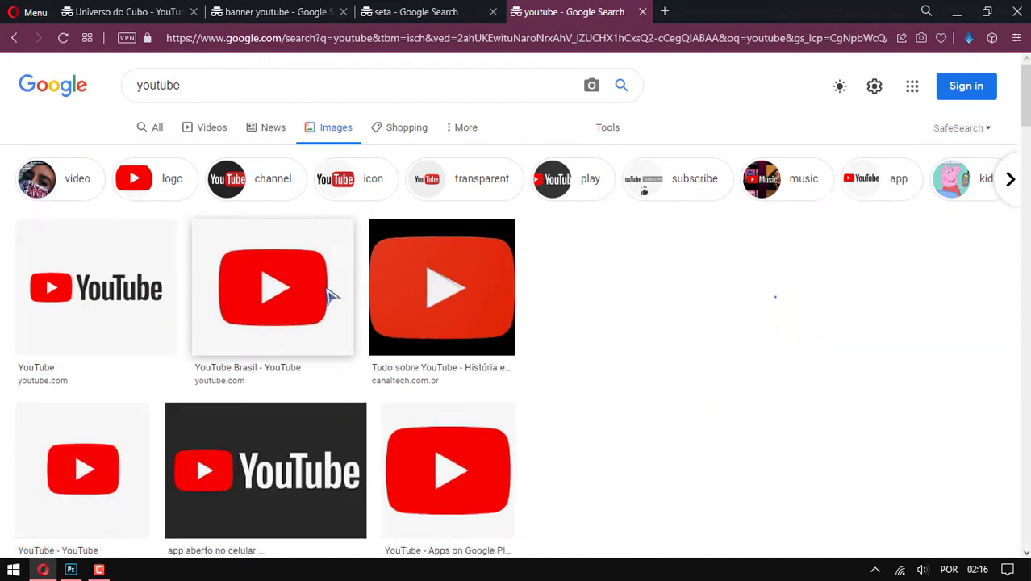
click(419, 11)
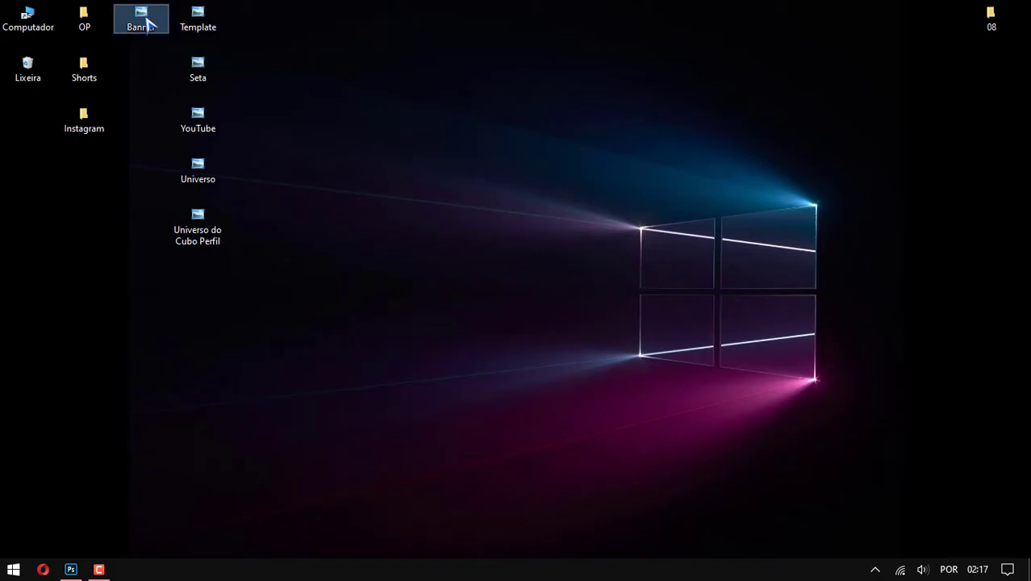
Page through the Banner, Template, Seta and other images in Photo Viewer, then switch to Photoshop
double_click(146, 24)
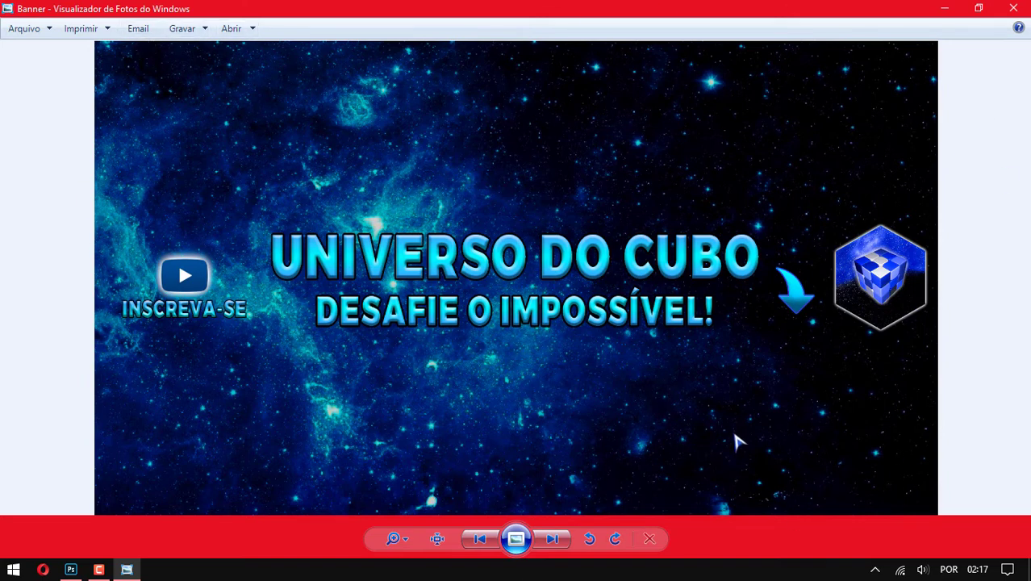
key(Right)
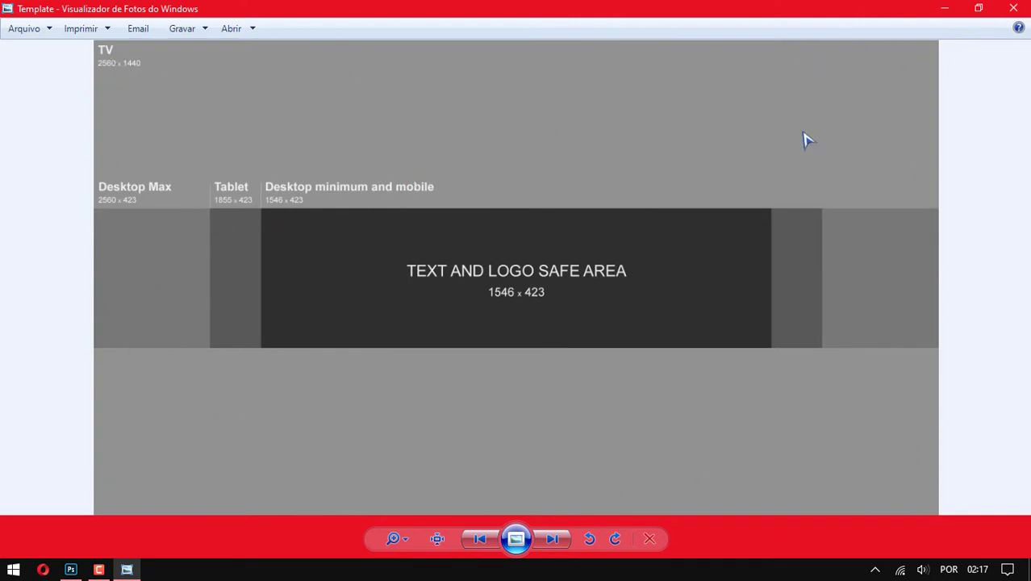
key(Left)
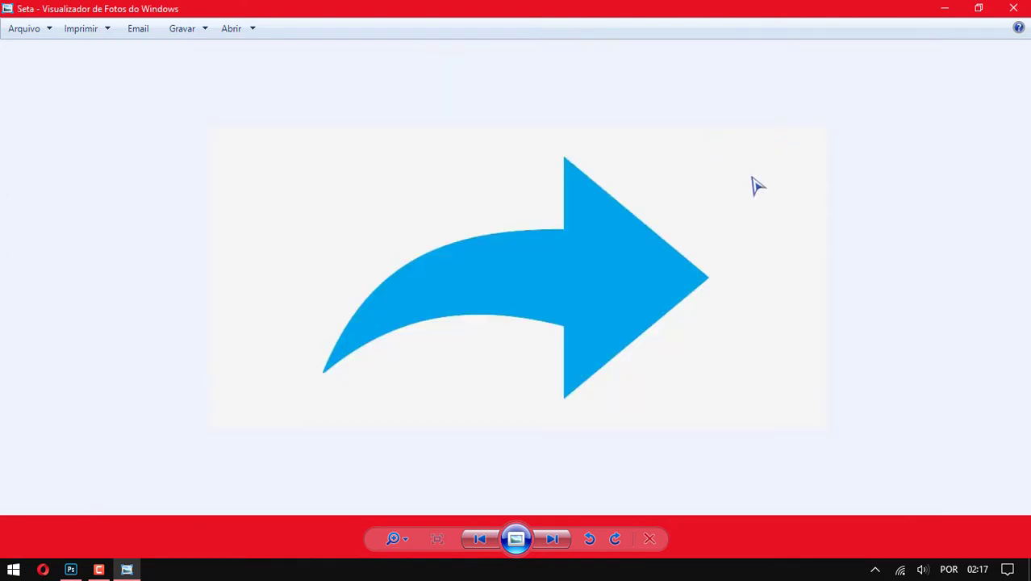
key(Left)
key(Left)
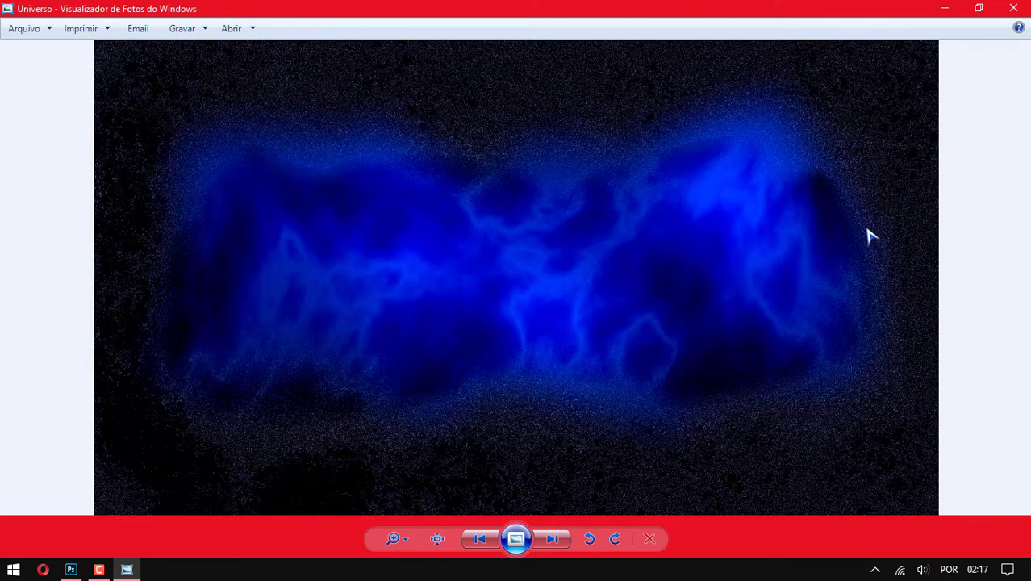
key(Left)
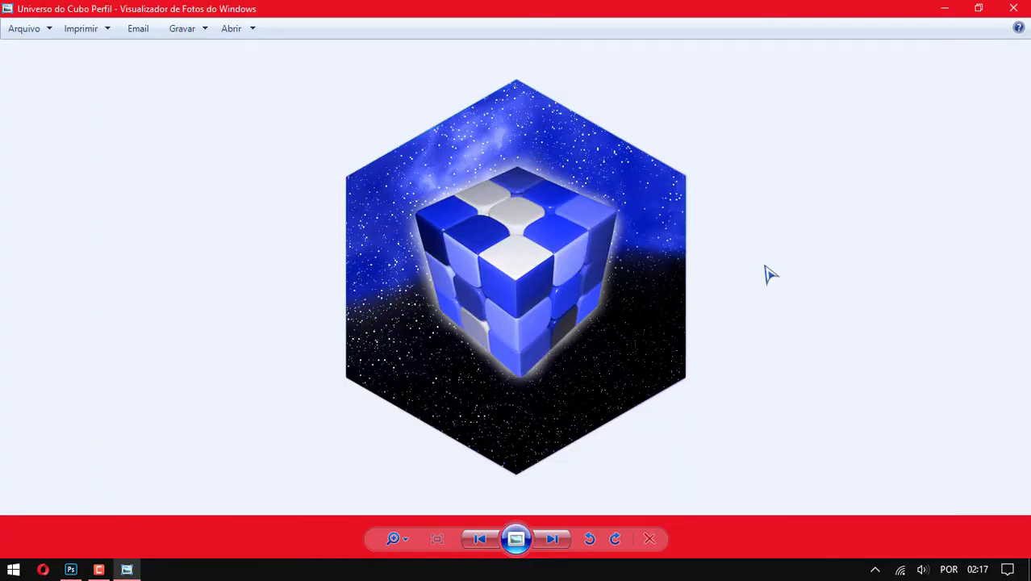
key(alt+F4)
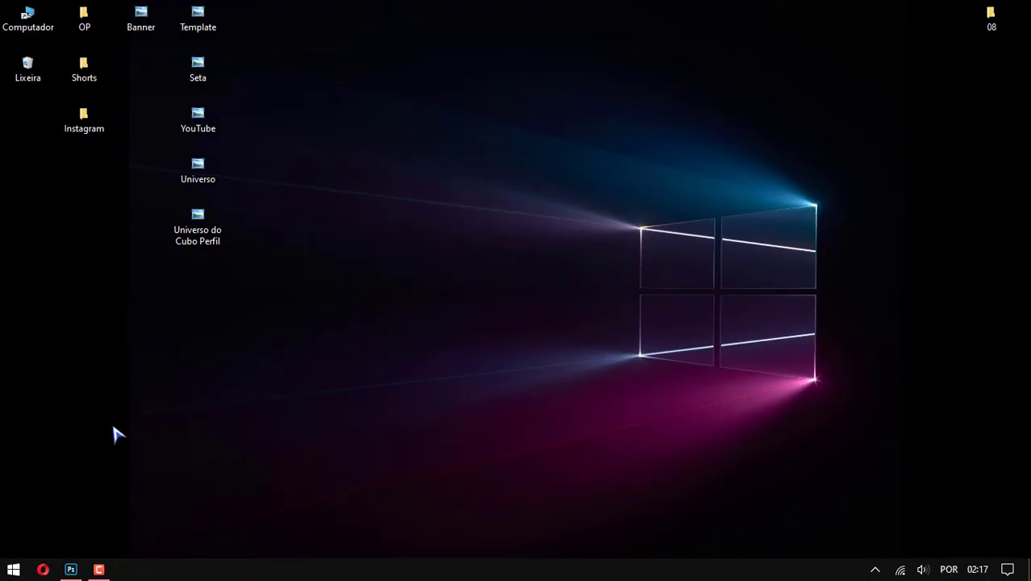
key(alt+Tab)
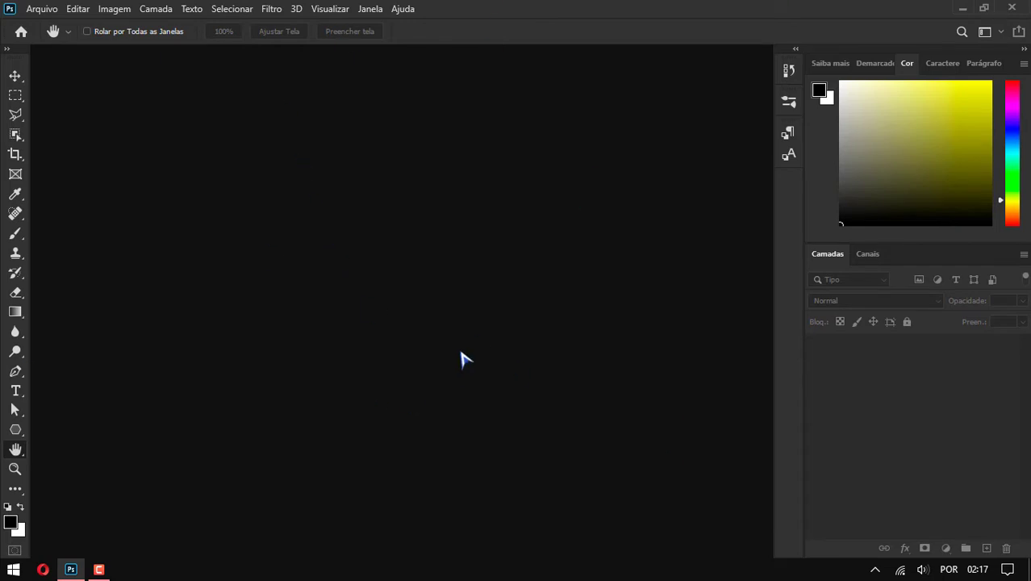
Create a new landscape 1920 × 1080 pixel document at 300 ppi resolution
click(42, 9)
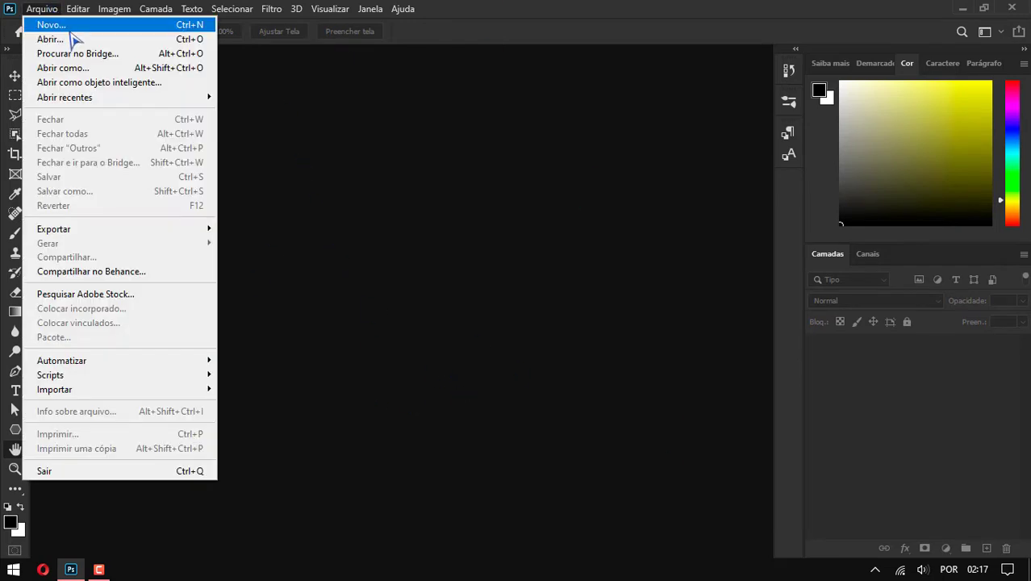
click(71, 38)
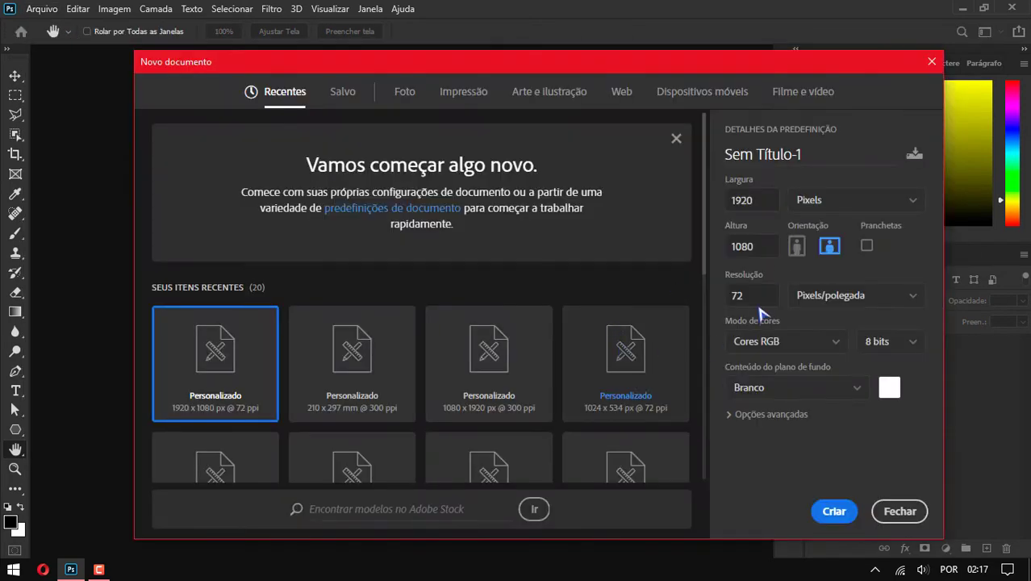
click(819, 208)
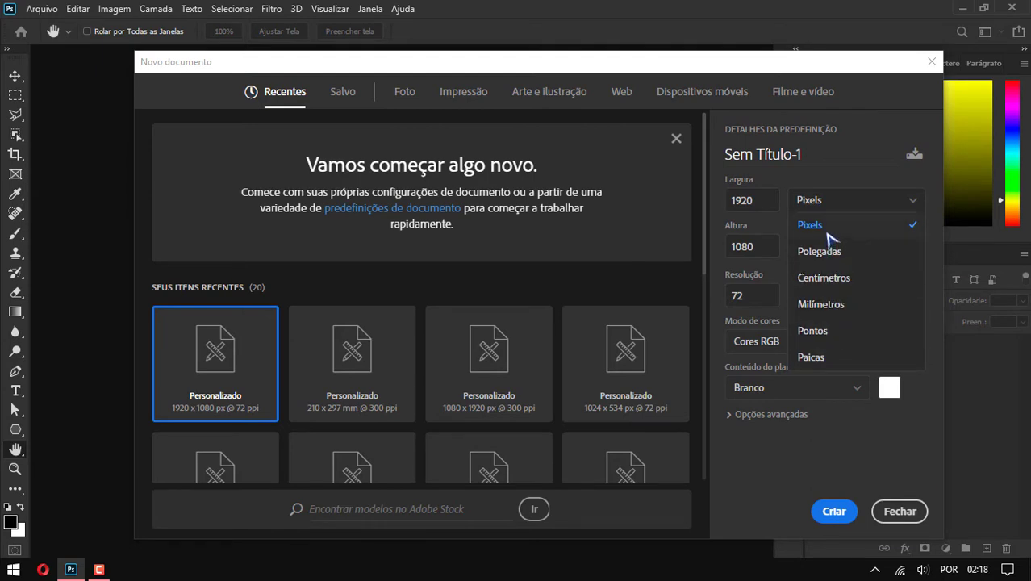
click(827, 232)
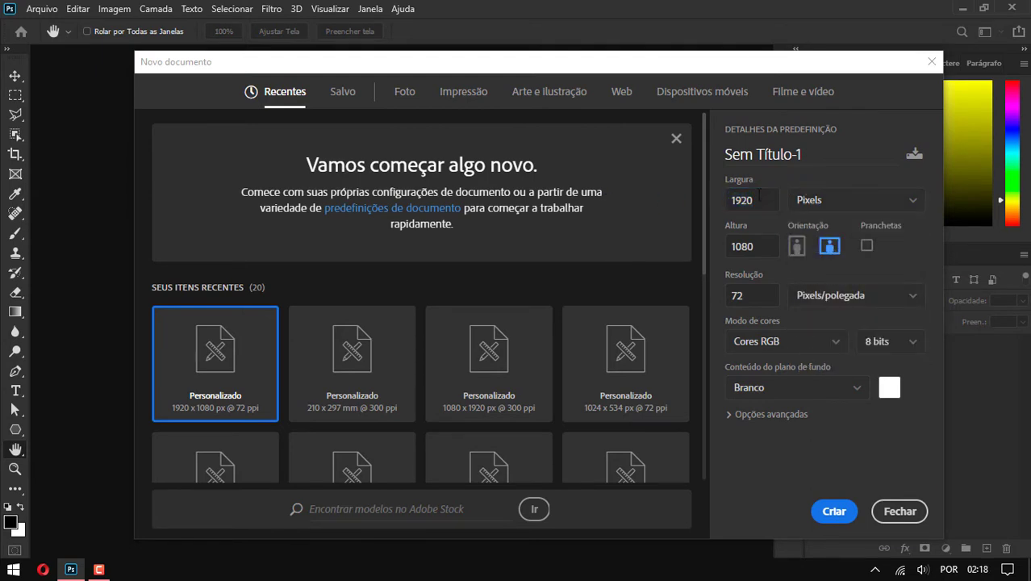
click(796, 246)
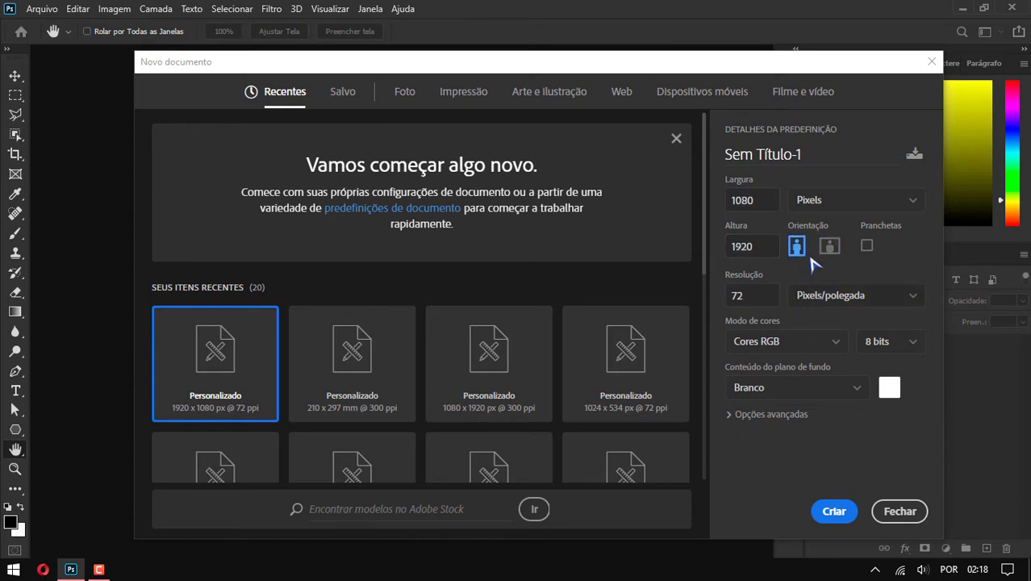
click(829, 246)
key(Tab)
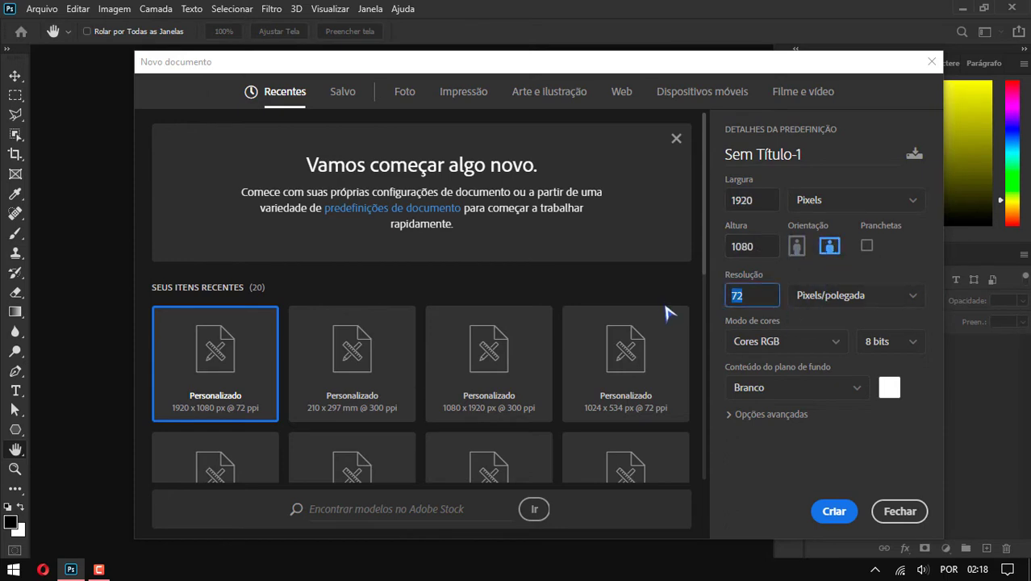
text(300)
click(839, 516)
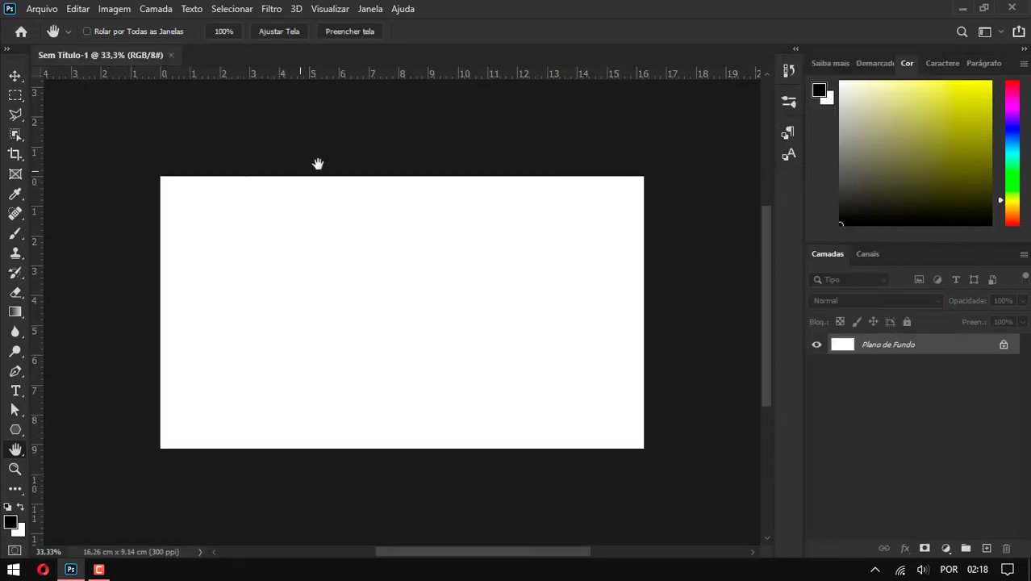
Show the rulers and drag guides onto the left, right, top and bottom canvas edges
click(330, 9)
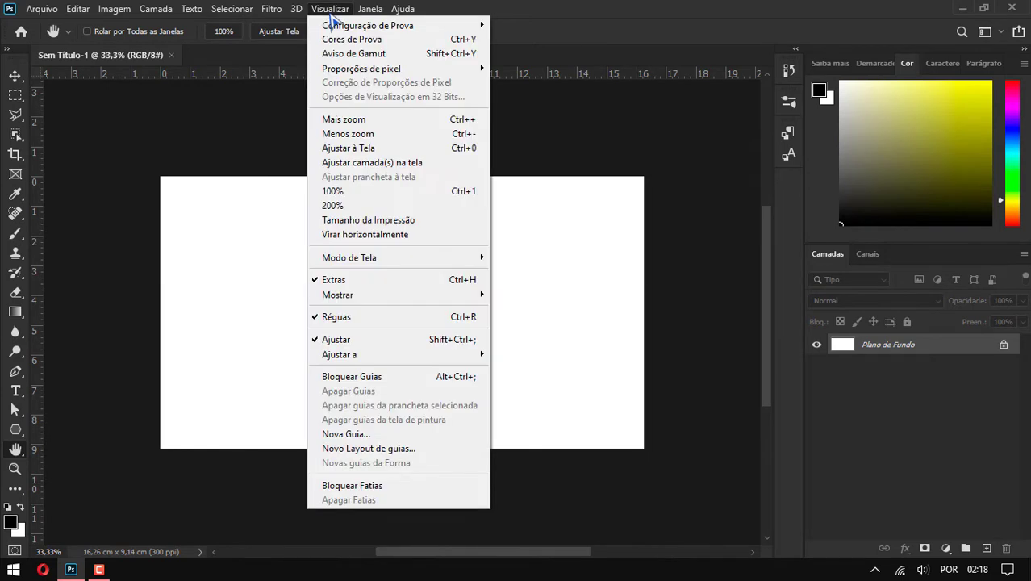
click(339, 317)
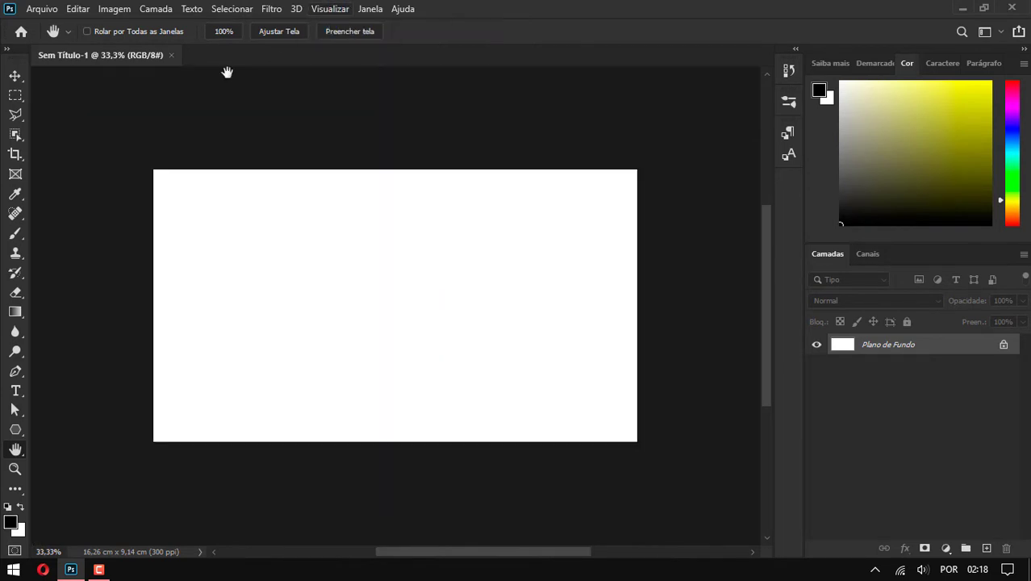
click(330, 9)
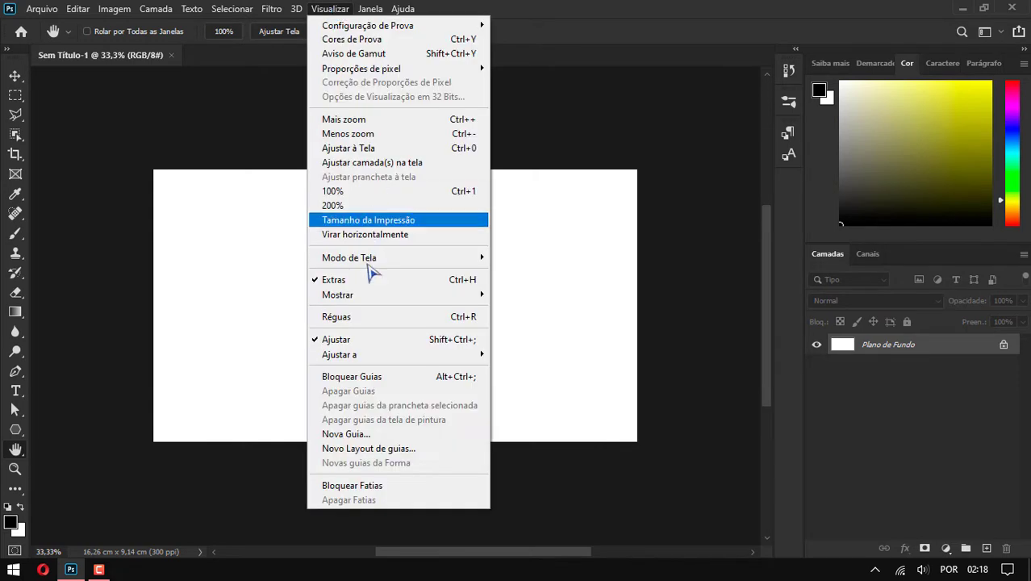
click(352, 323)
drag(59, 263, 160, 256)
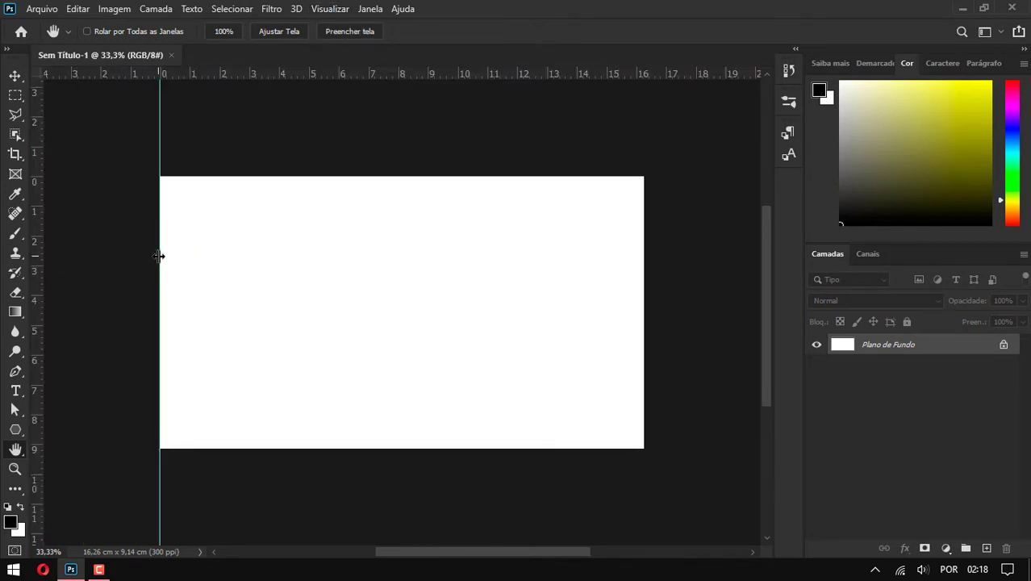
drag(34, 262, 643, 256)
drag(595, 74, 602, 175)
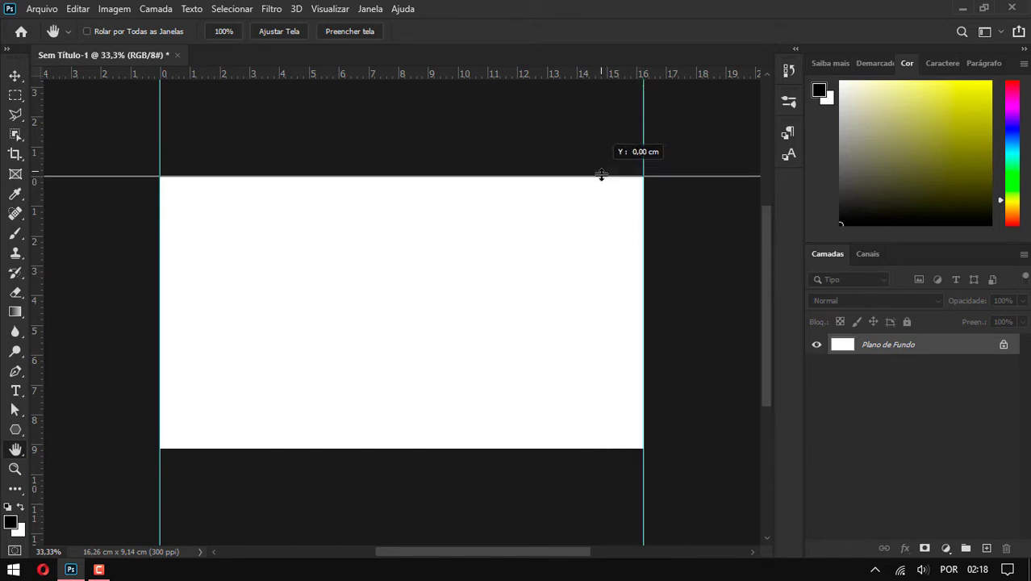
drag(603, 74, 560, 446)
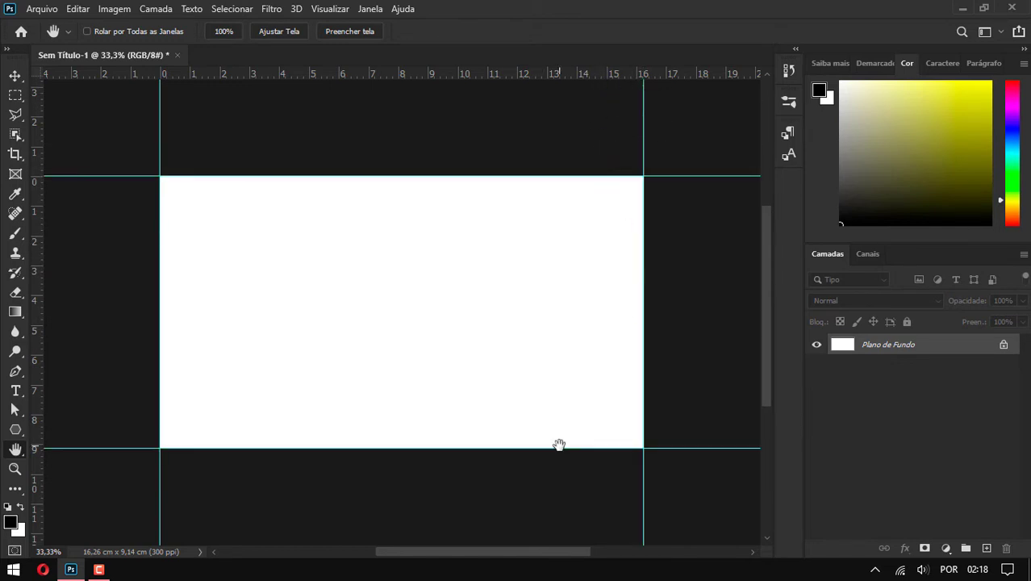
Set the guide colour to cyan in Guides preferences and zoom the canvas into view
click(78, 8)
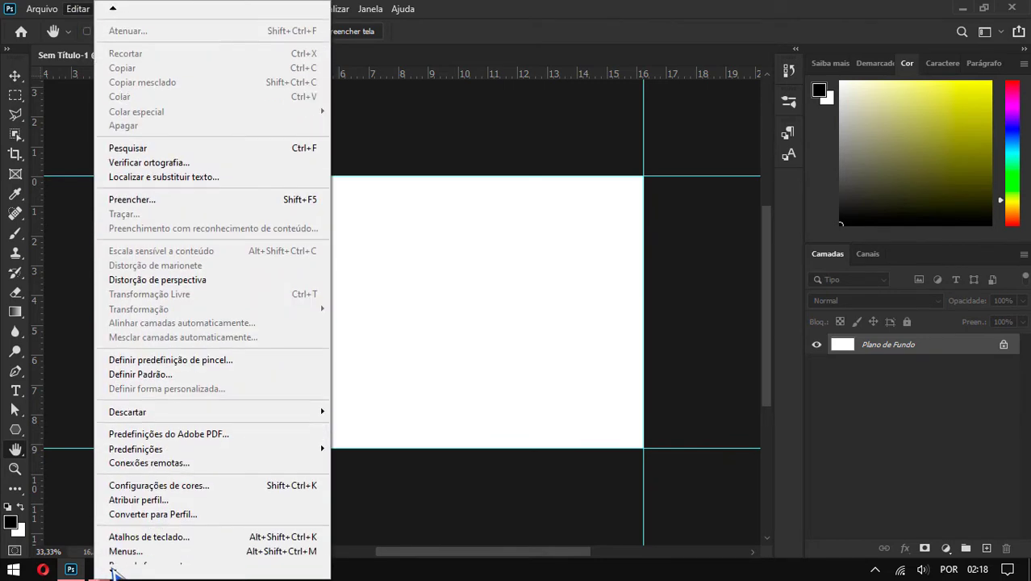
mouse_move(133, 557)
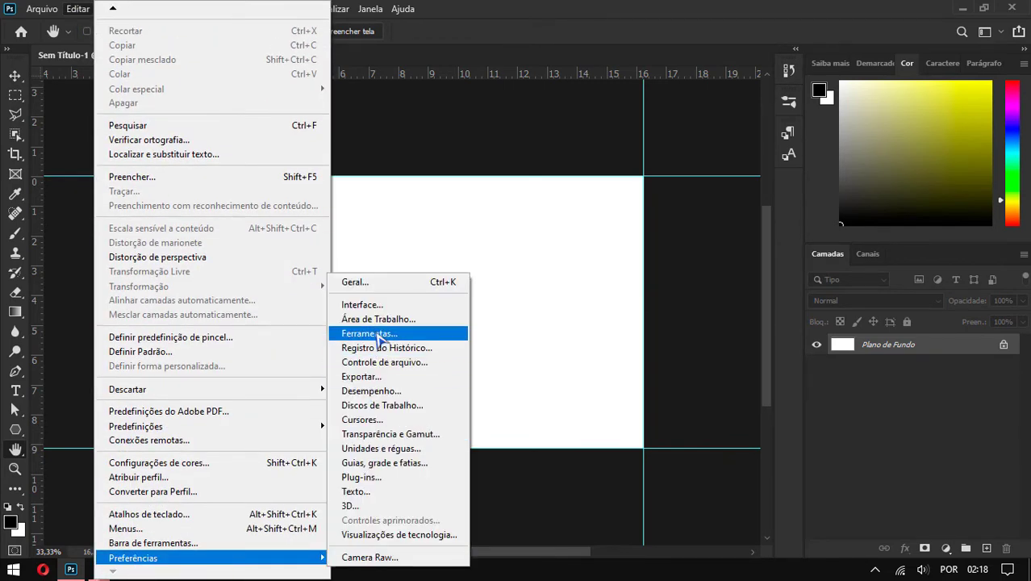
click(370, 333)
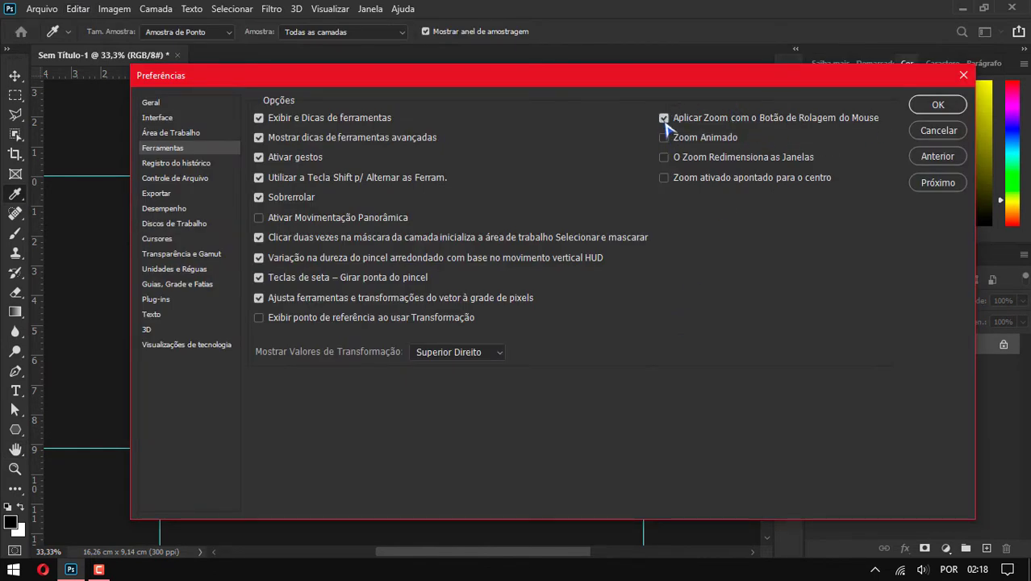
click(937, 104)
key(h)
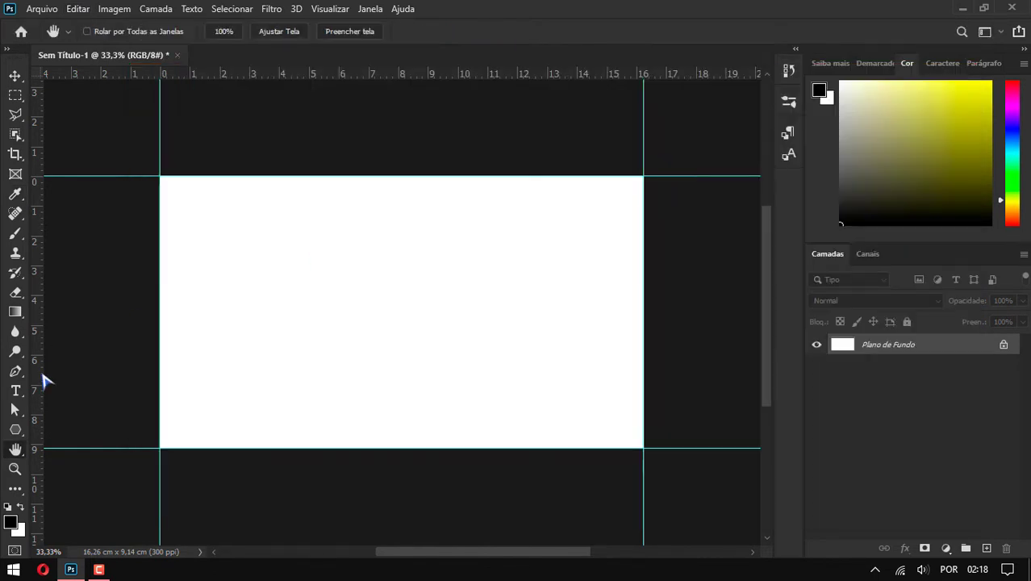
scroll(411, 301, down, 2)
scroll(411, 301, up, 4)
scroll(411, 301, down, 3)
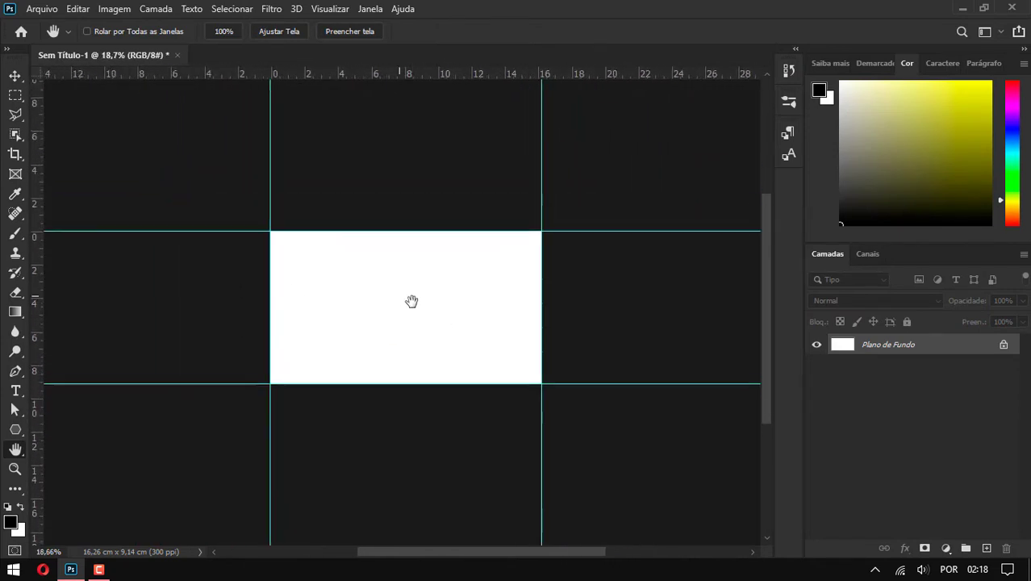
scroll(411, 300, up, 3)
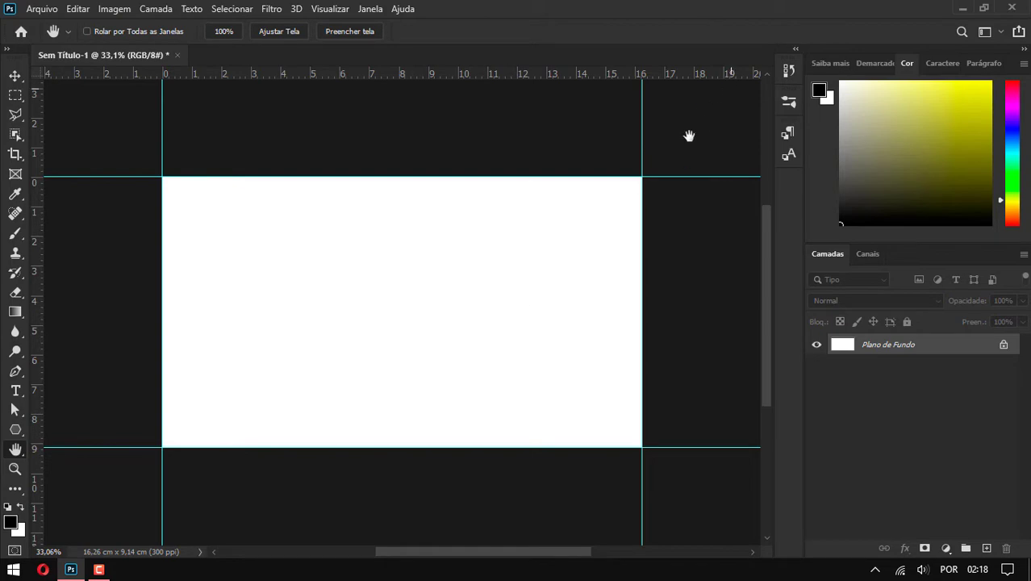
Drag the Template image from the desktop onto the canvas, commit it, and pan the view
click(962, 8)
drag(199, 20, 93, 520)
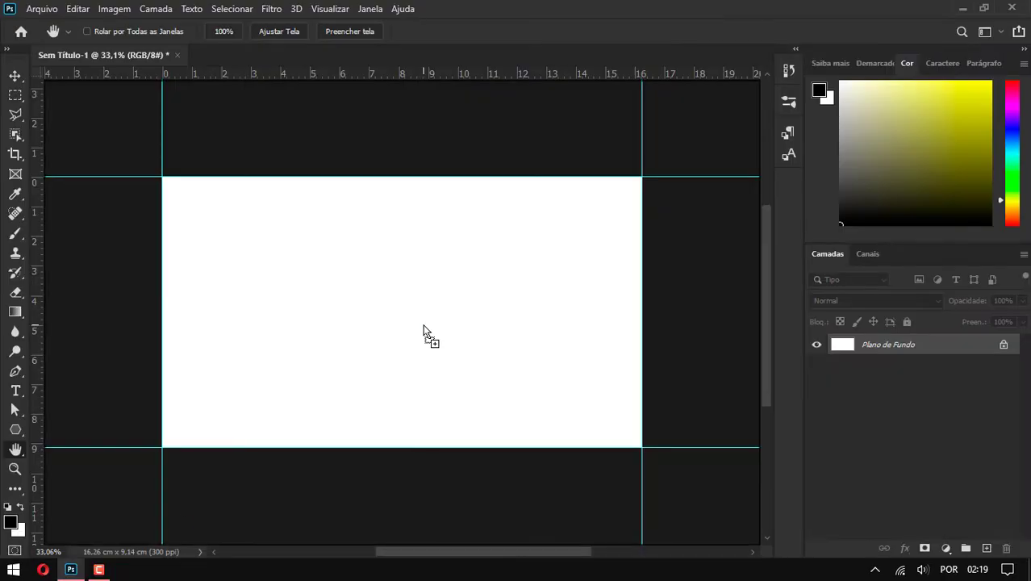
drag(93, 520, 427, 329)
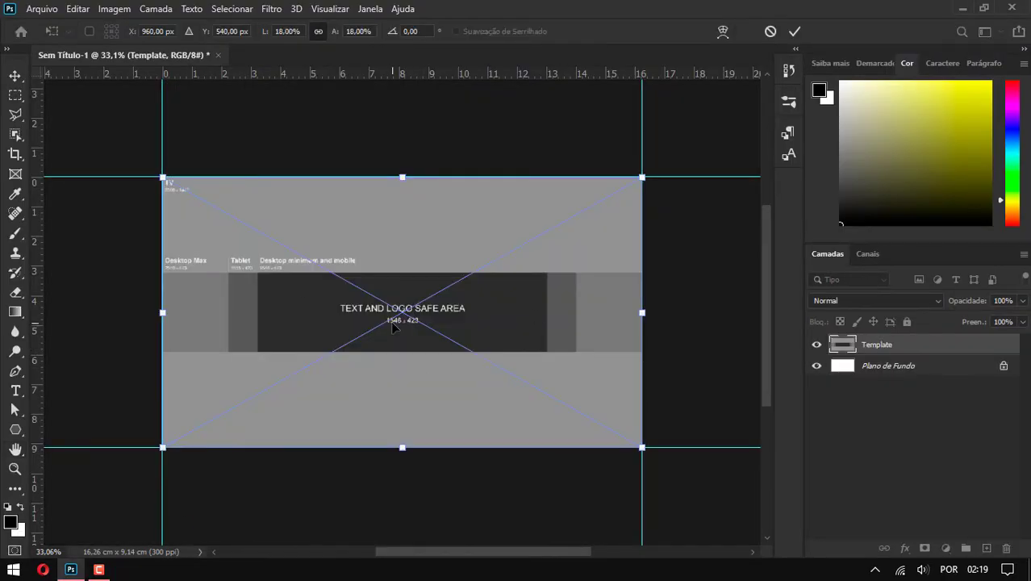
scroll(393, 325, up, 1)
key(Return)
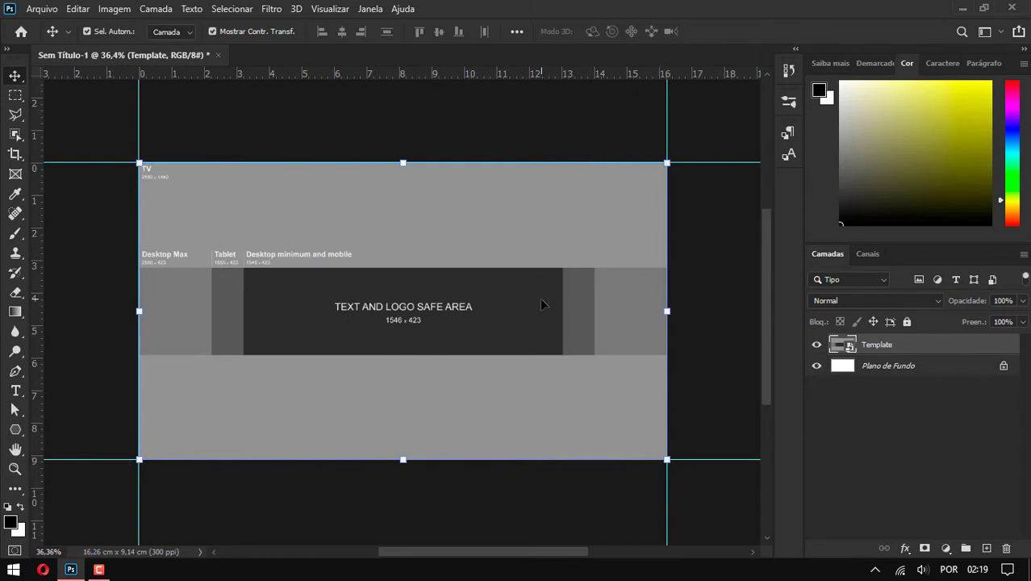
scroll(539, 297, up, 1)
scroll(467, 303, up, 1)
click(16, 450)
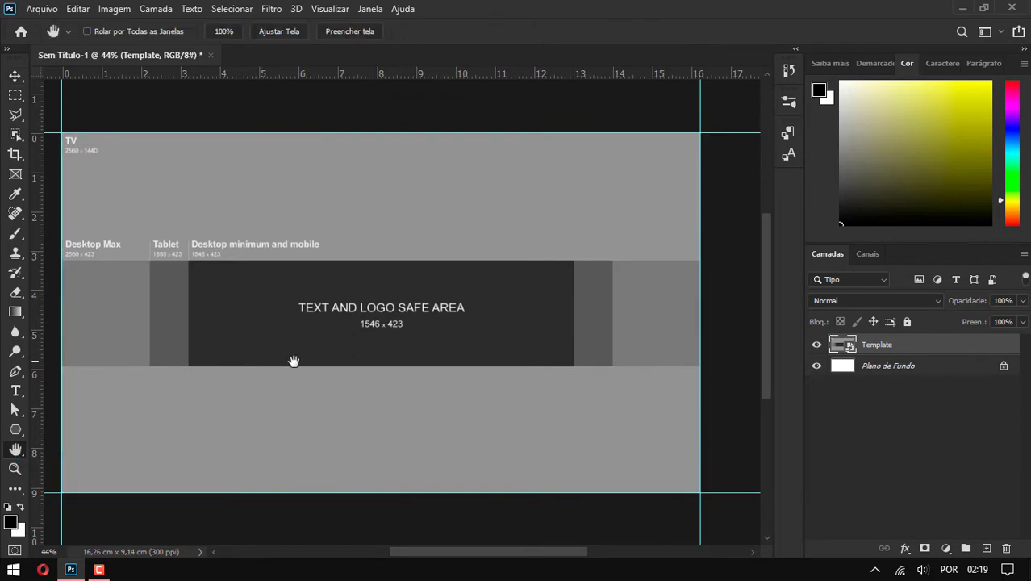
drag(294, 361, 309, 362)
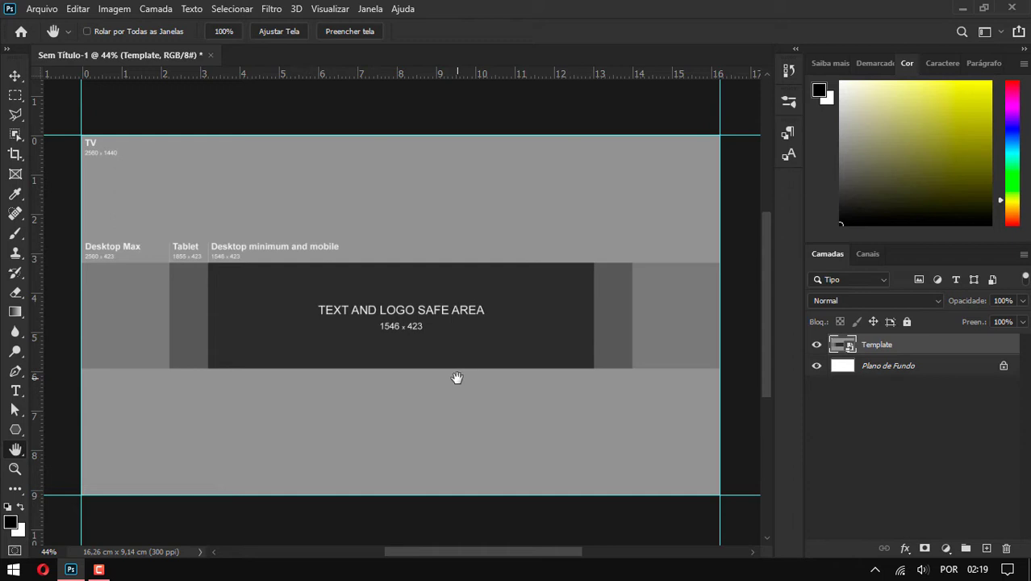
click(14, 75)
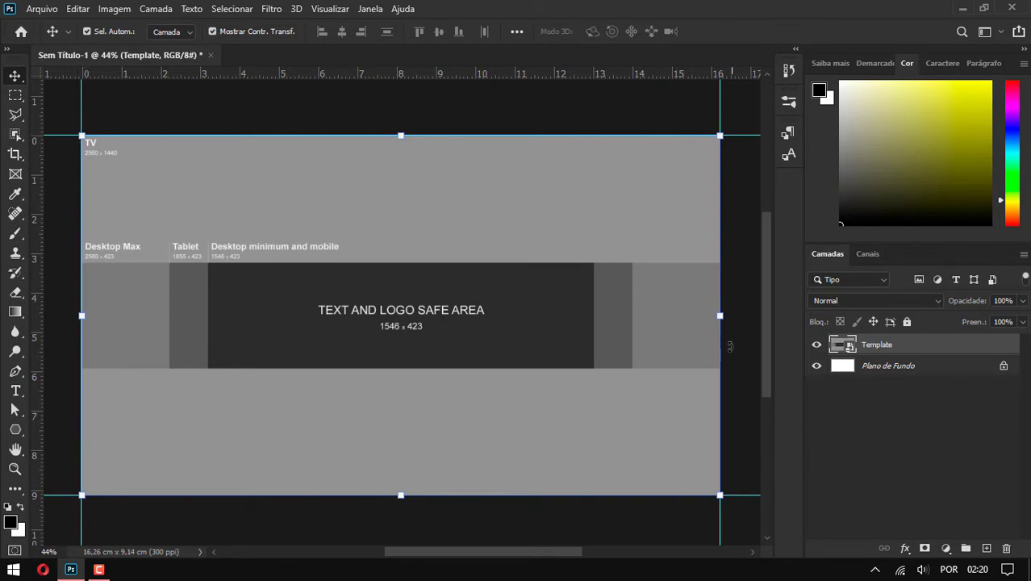
Drop the Banner image above Template and lower that layer's opacity to 24%
click(962, 8)
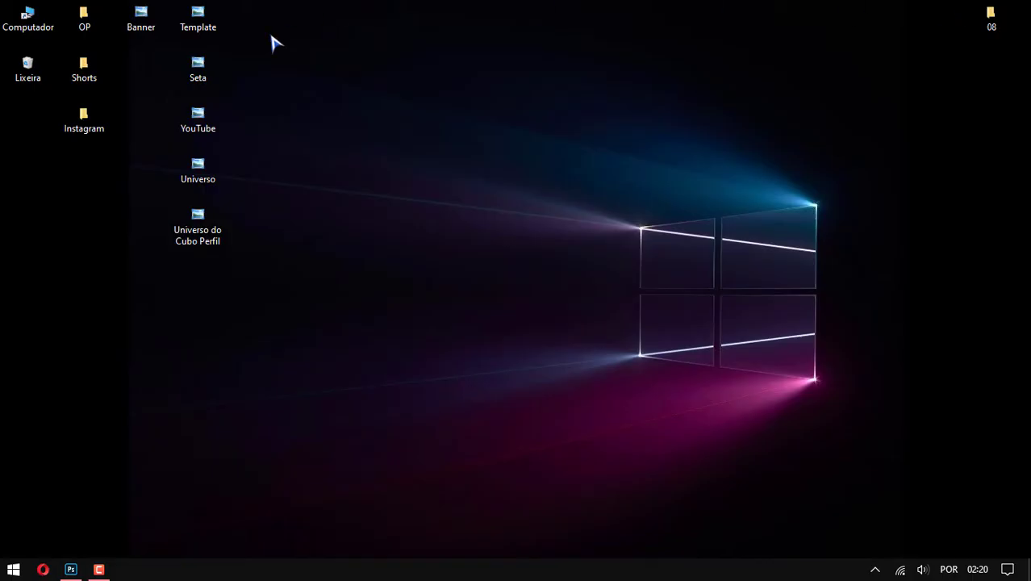
drag(137, 41, 470, 375)
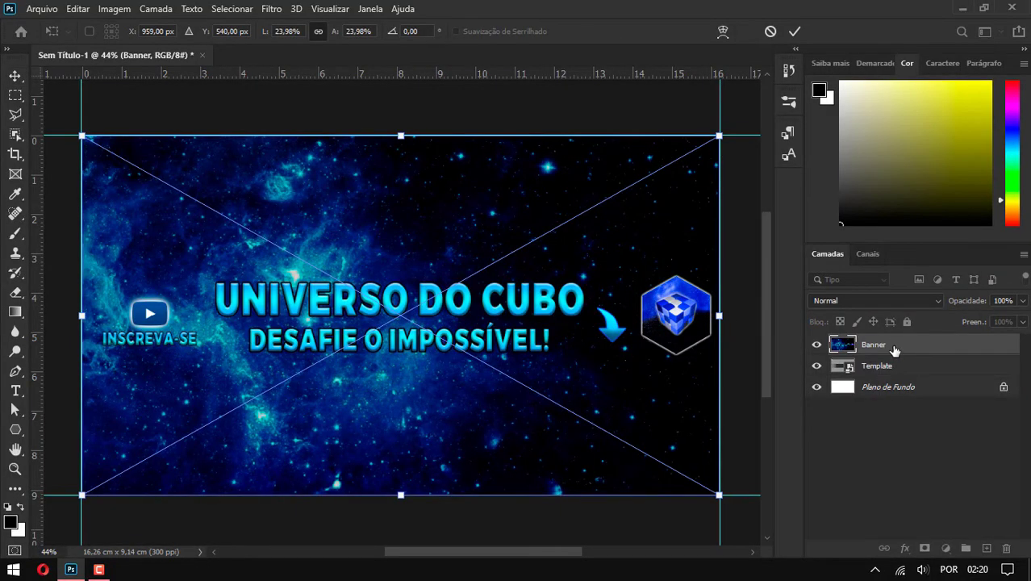
key(Return)
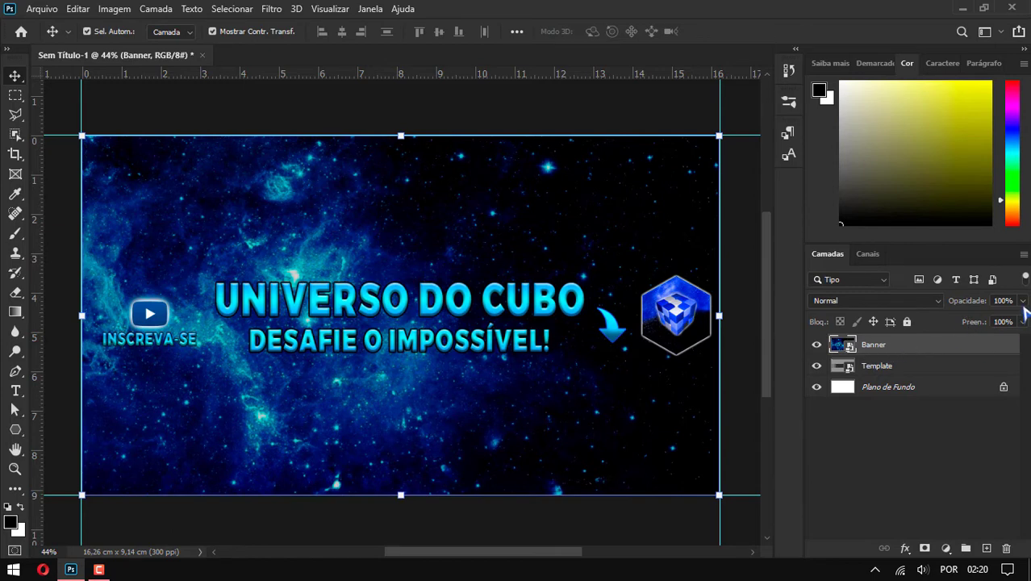
click(1023, 304)
drag(1021, 319, 970, 328)
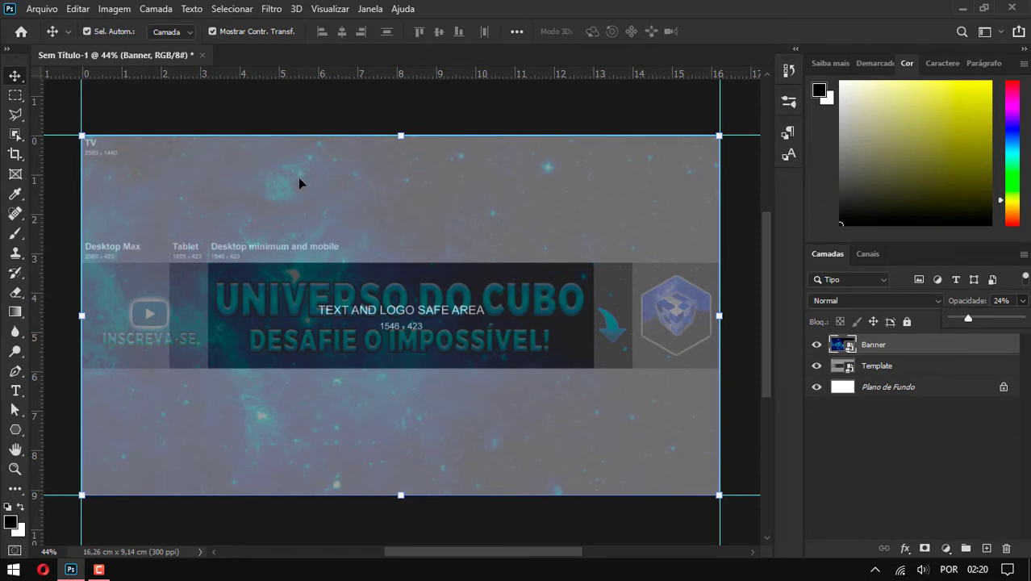
Delete the Banner layer and drag guides to the safe area's top, bottom, left and right edges
key(Delete)
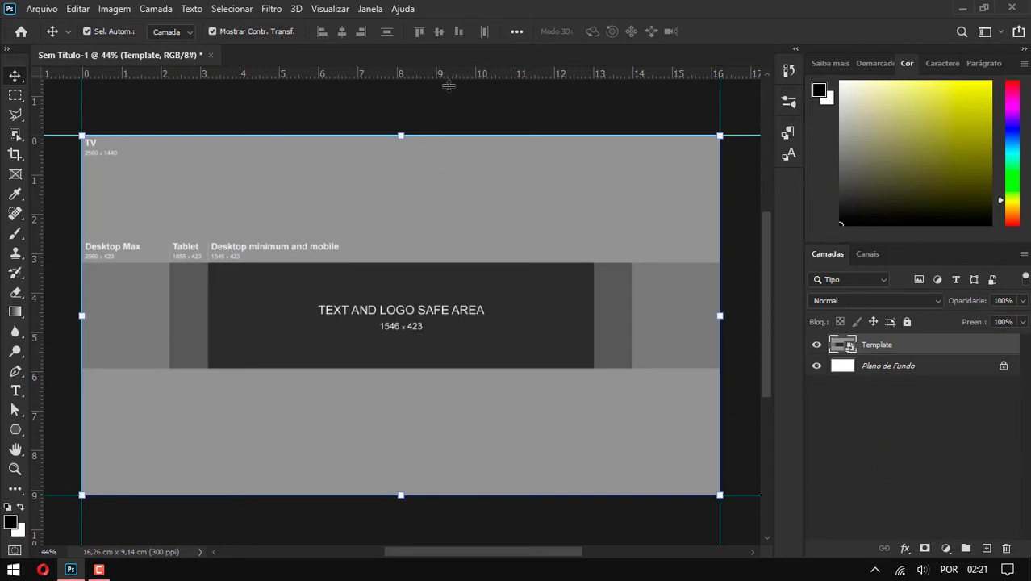
drag(448, 74, 463, 263)
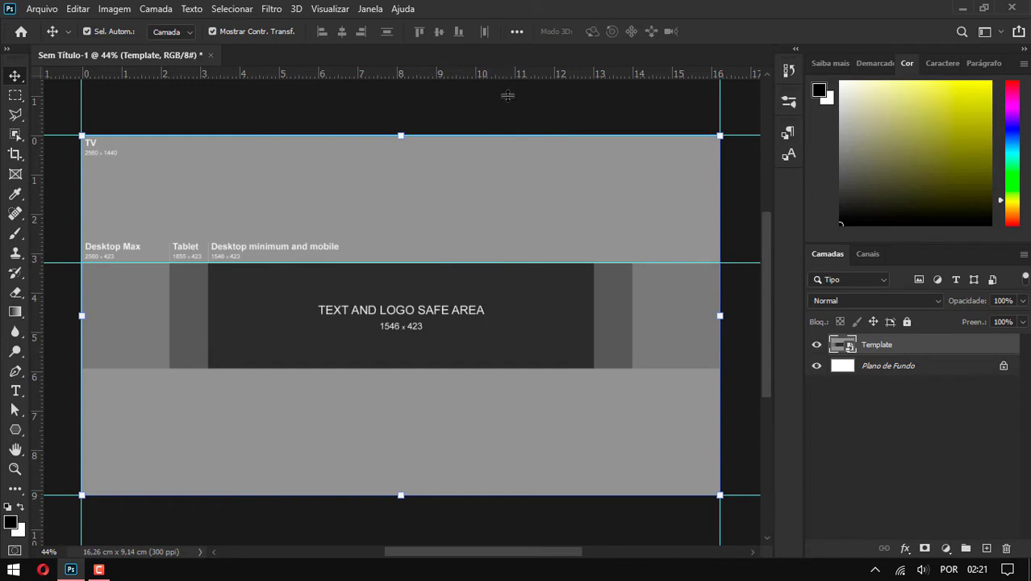
drag(507, 95, 503, 367)
drag(42, 262, 209, 275)
drag(40, 300, 594, 326)
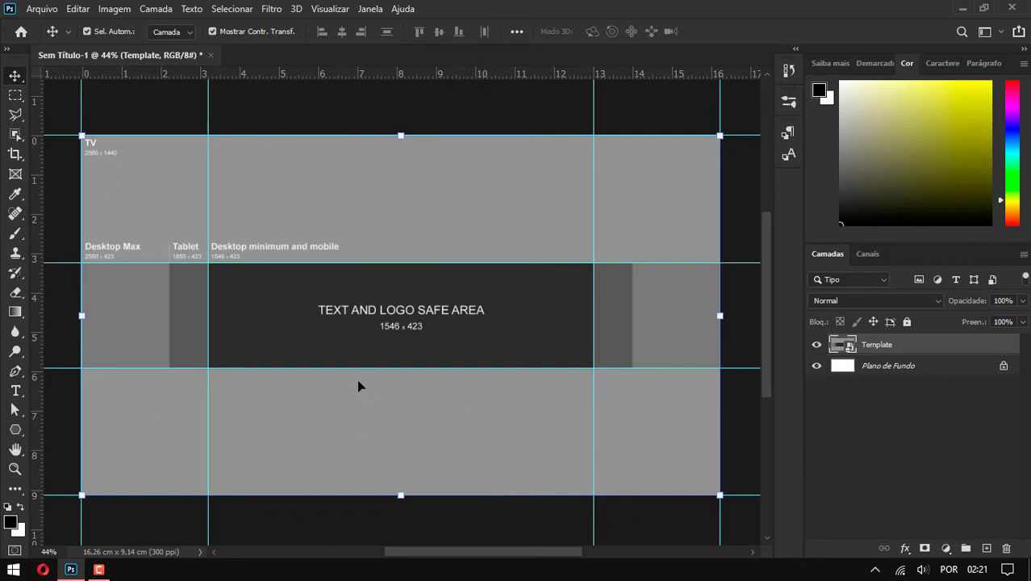
click(962, 8)
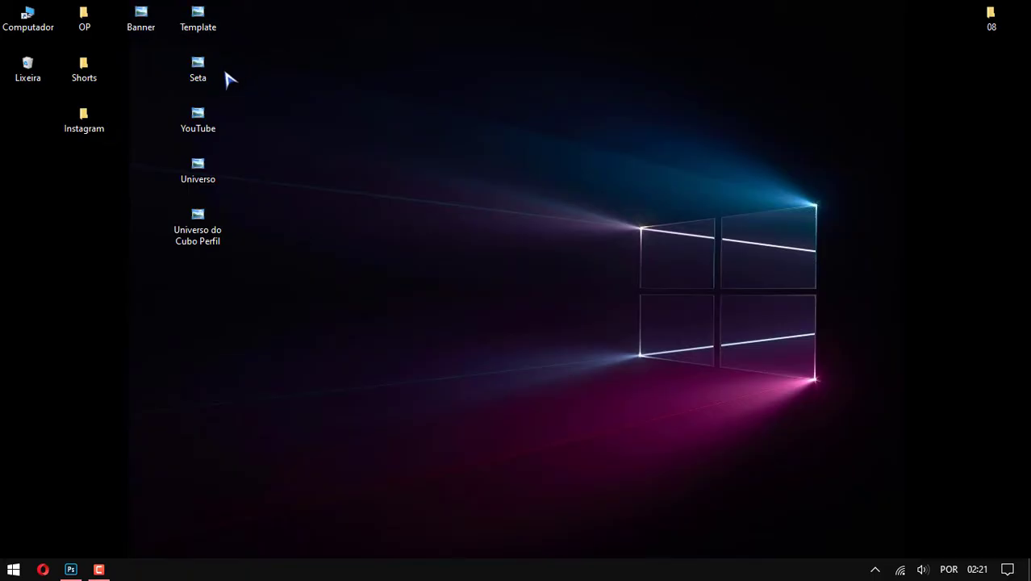
Preview the Universo galaxy image, then drag it onto the canvas as a layer above Template
double_click(200, 171)
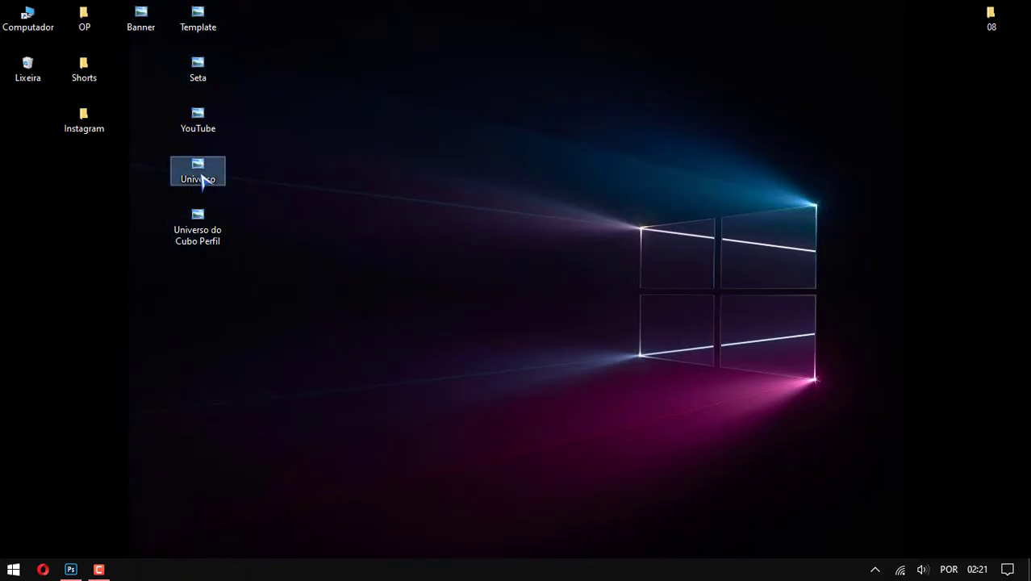
key(alt+F4)
drag(198, 175, 71, 568)
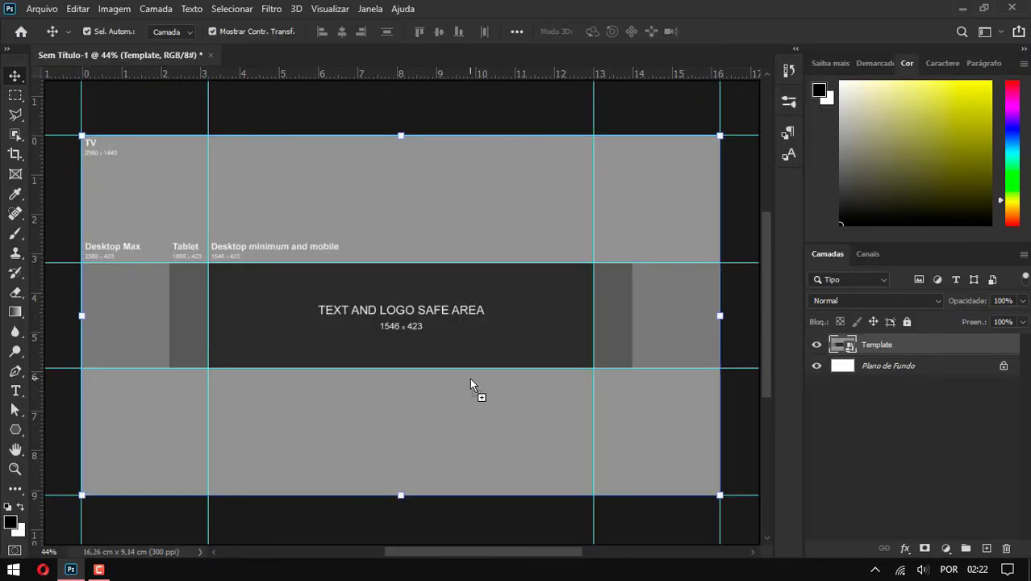
drag(281, 502, 470, 378)
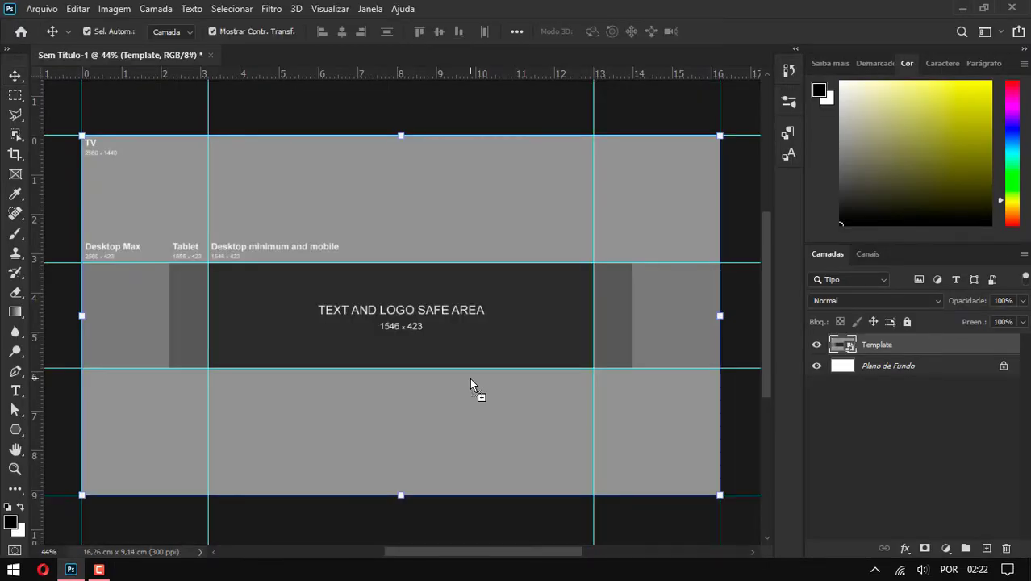
key(Return)
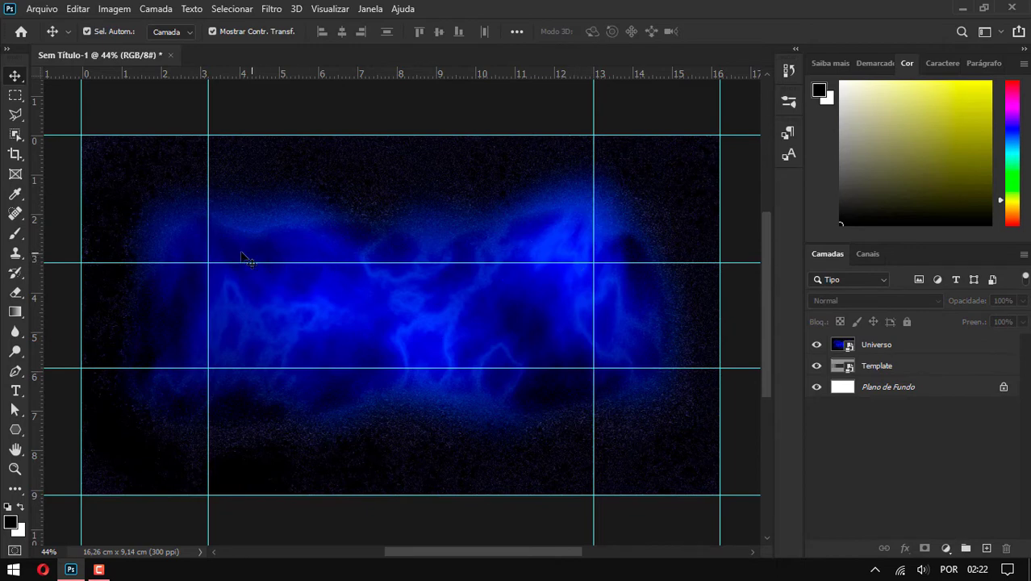
scroll(336, 257, up, 1)
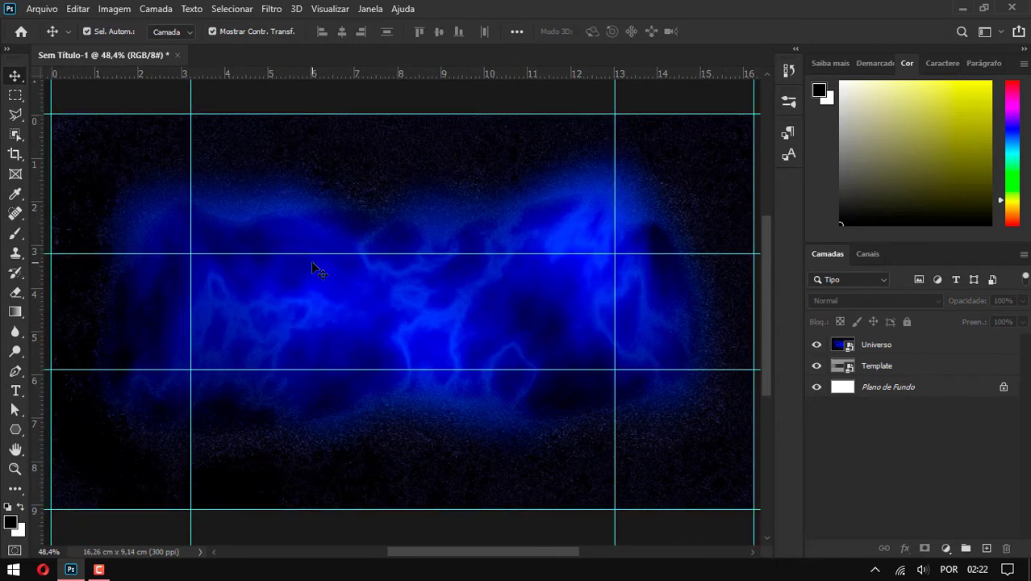
Add a Lorem Ipsum text layer, shrink it and move it inside the safe area guides
click(15, 391)
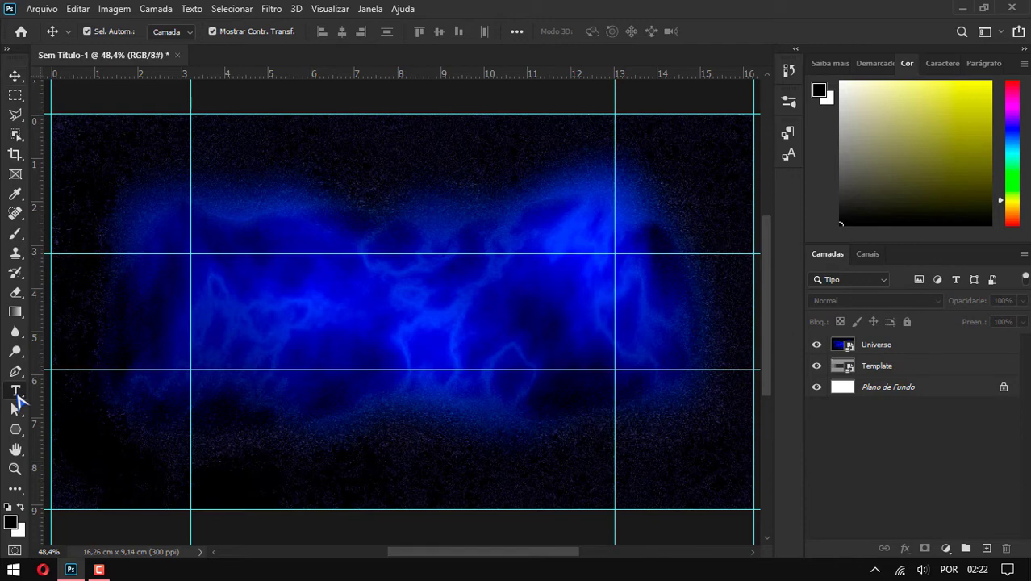
click(234, 286)
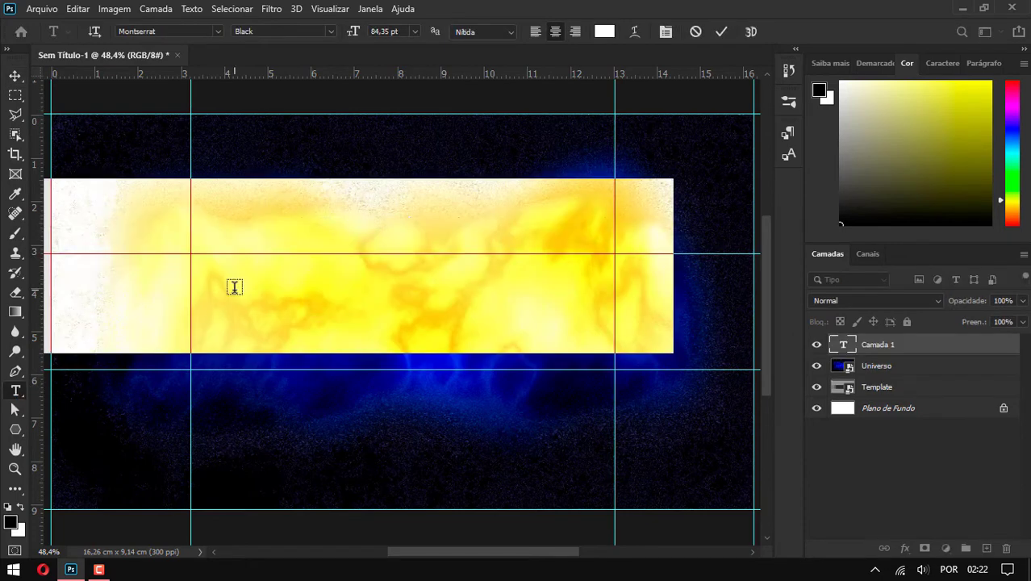
click(15, 75)
drag(308, 272, 416, 278)
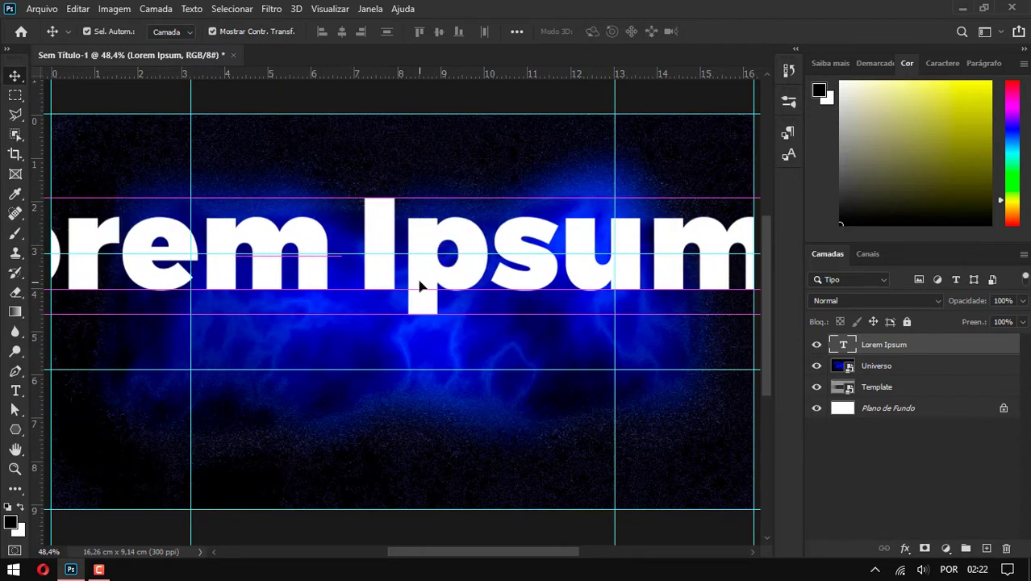
scroll(416, 278, down, 2)
mouse_move(668, 304)
mouse_down()
mouse_move(526, 291)
mouse_move(436, 242)
mouse_move(593, 304)
mouse_up()
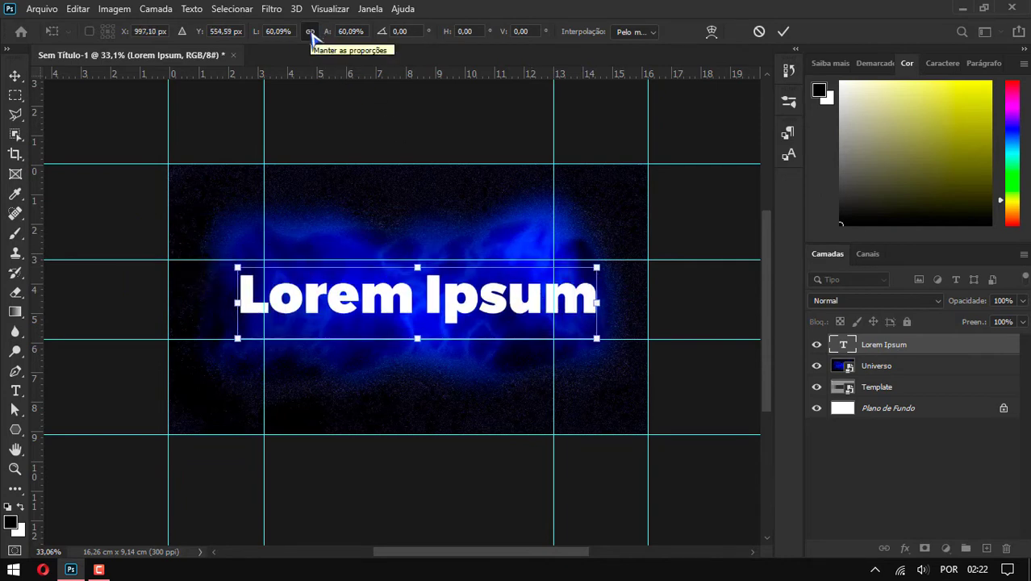
scroll(313, 38, up, 2)
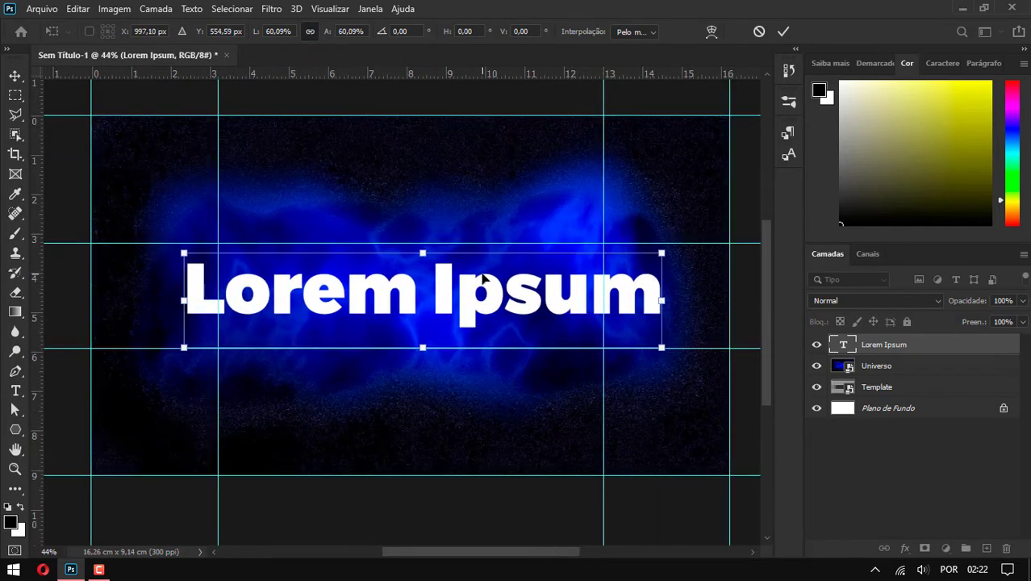
scroll(681, 398, up, 1)
drag(679, 353, 595, 338)
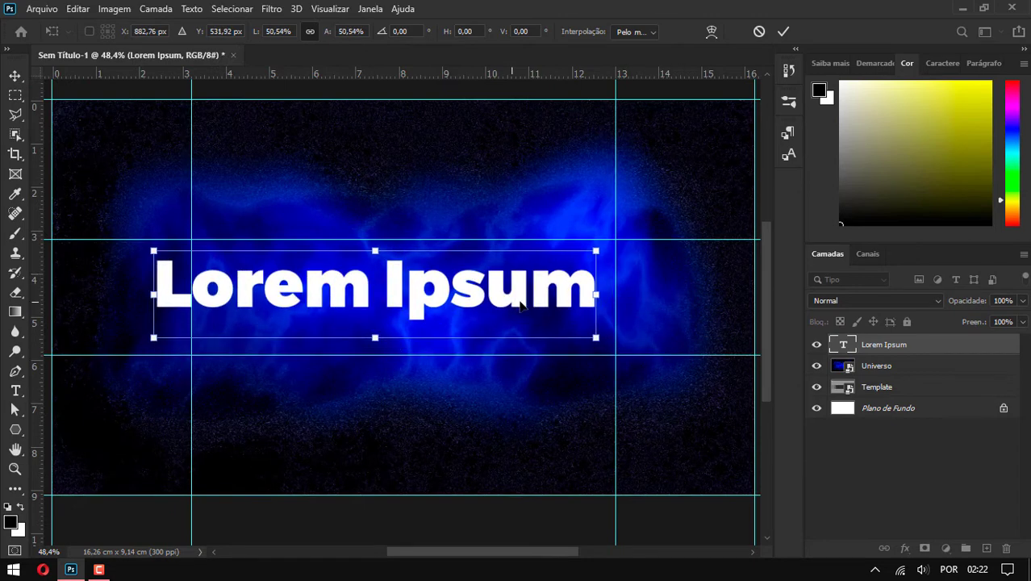
mouse_move(517, 311)
mouse_down()
mouse_move(562, 300)
mouse_move(613, 323)
mouse_up()
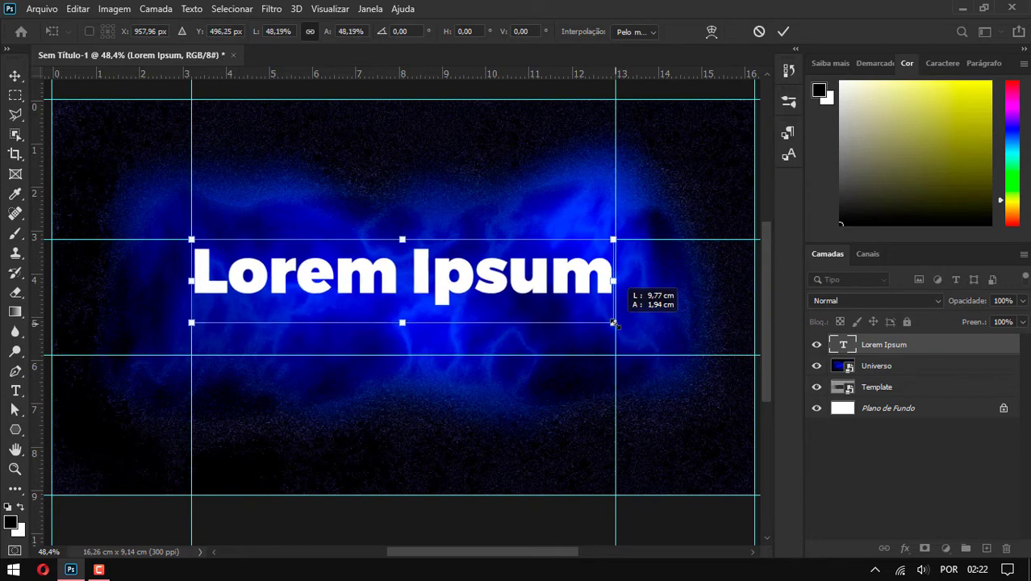
Replace the placeholder with 'UNIVERSO DO CUBO' and scale the title down to about 79%
double_click(559, 278)
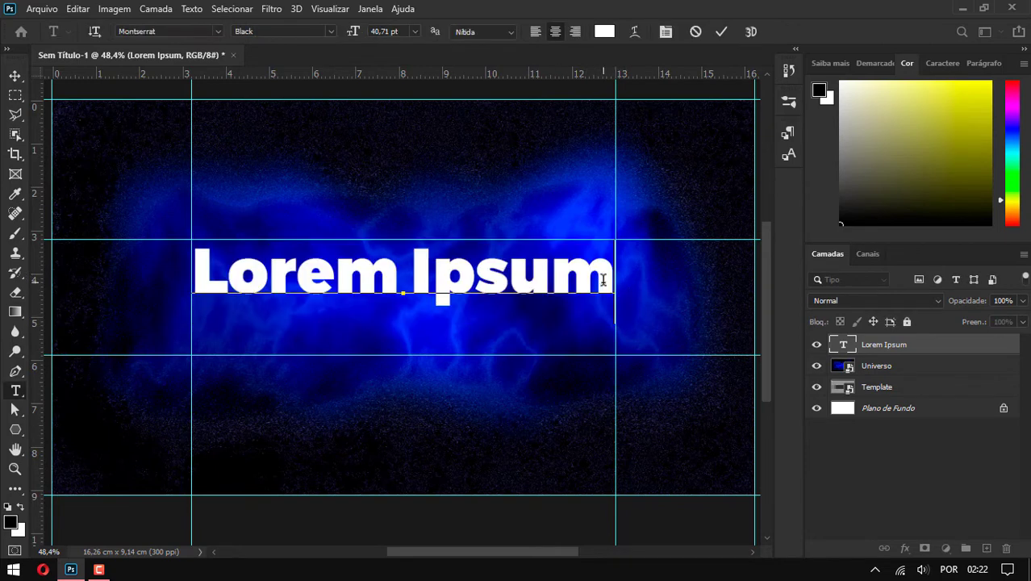
drag(603, 279, 214, 257)
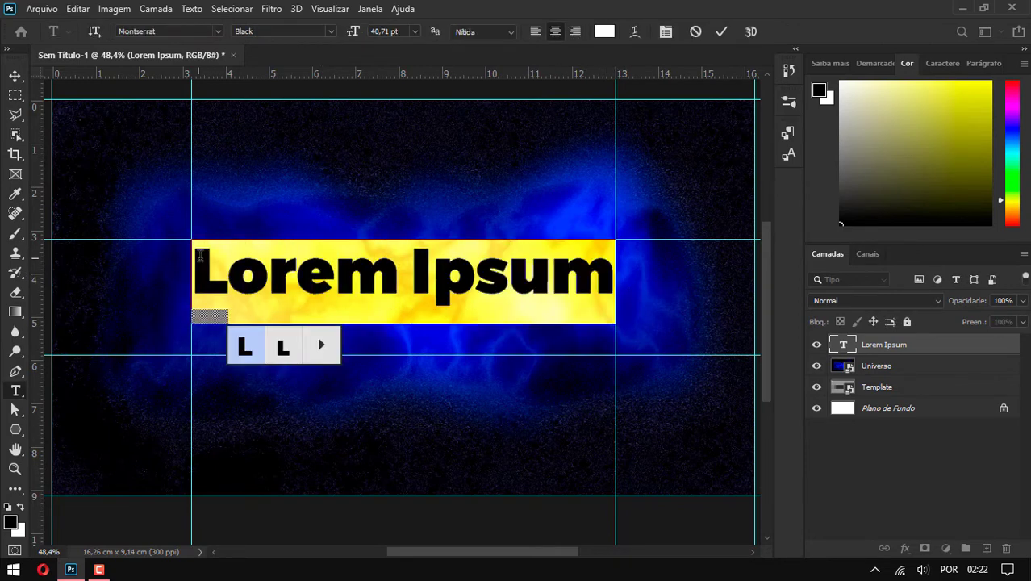
text(UNIVER)
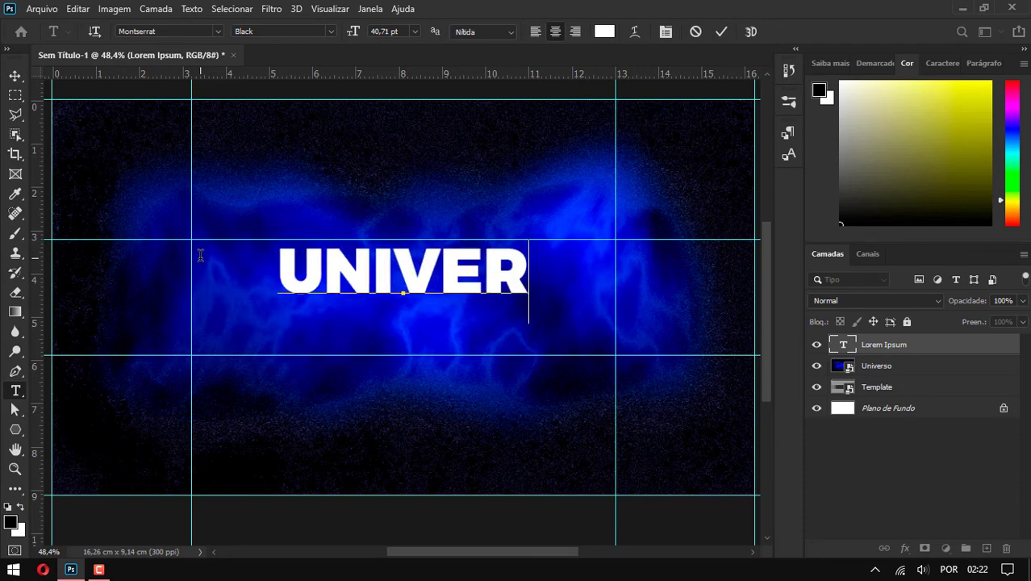
text(SO DO CUBO)
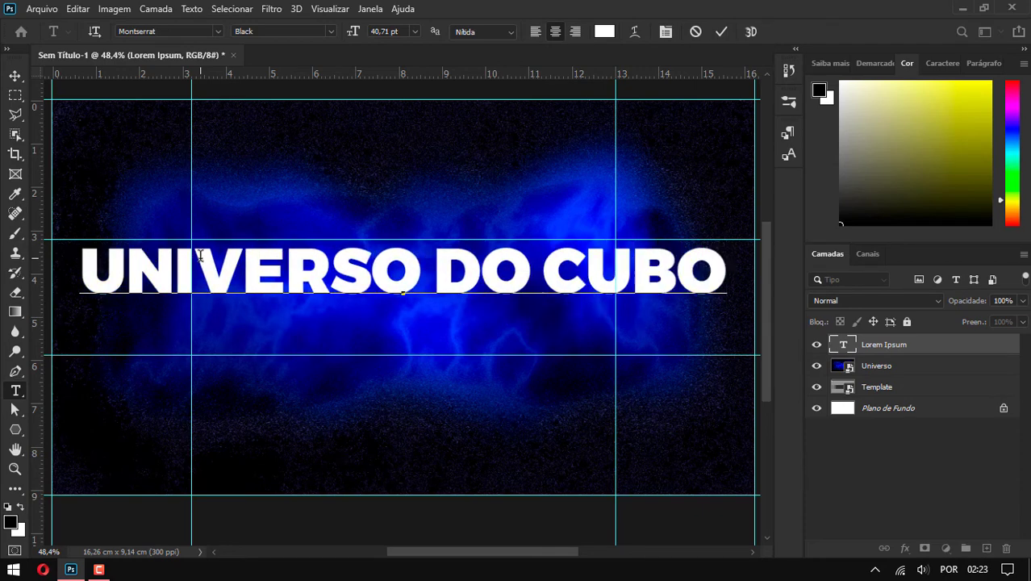
click(15, 76)
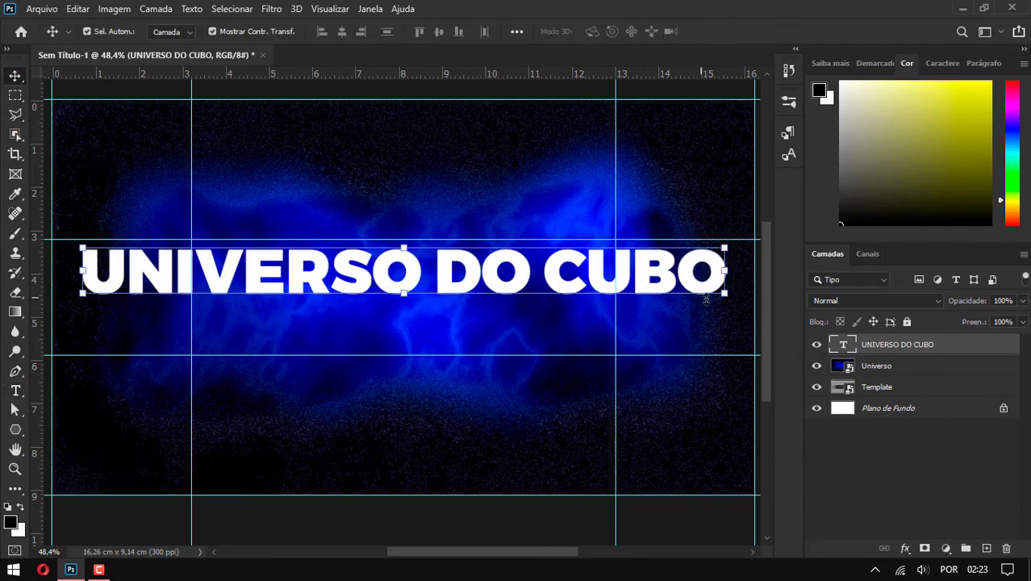
mouse_move(724, 293)
mouse_down()
mouse_move(594, 313)
mouse_move(654, 300)
mouse_up()
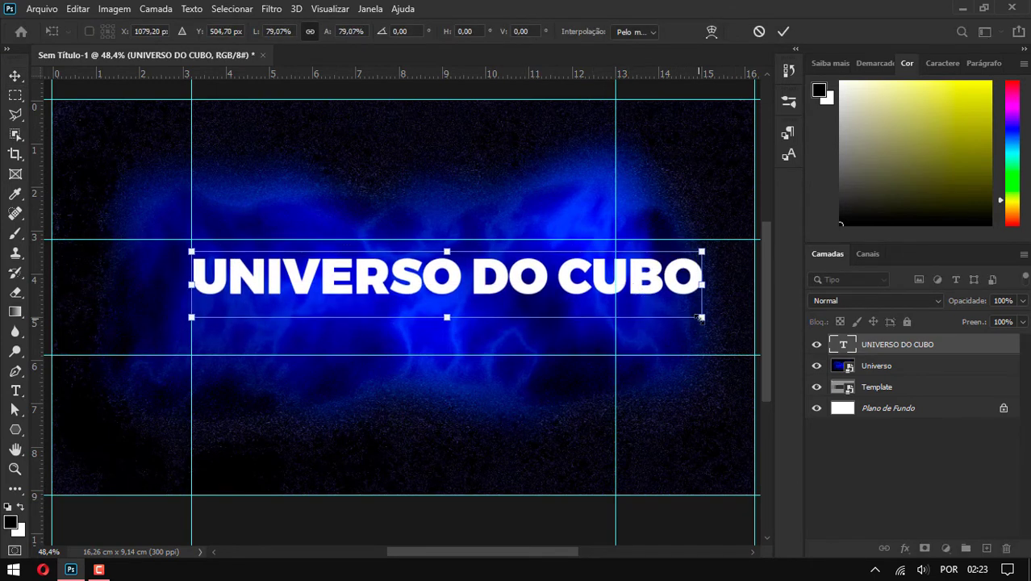
Scale the UNIVERSO DO CUBO title down and stretch it to line up with the guides
drag(702, 329, 615, 304)
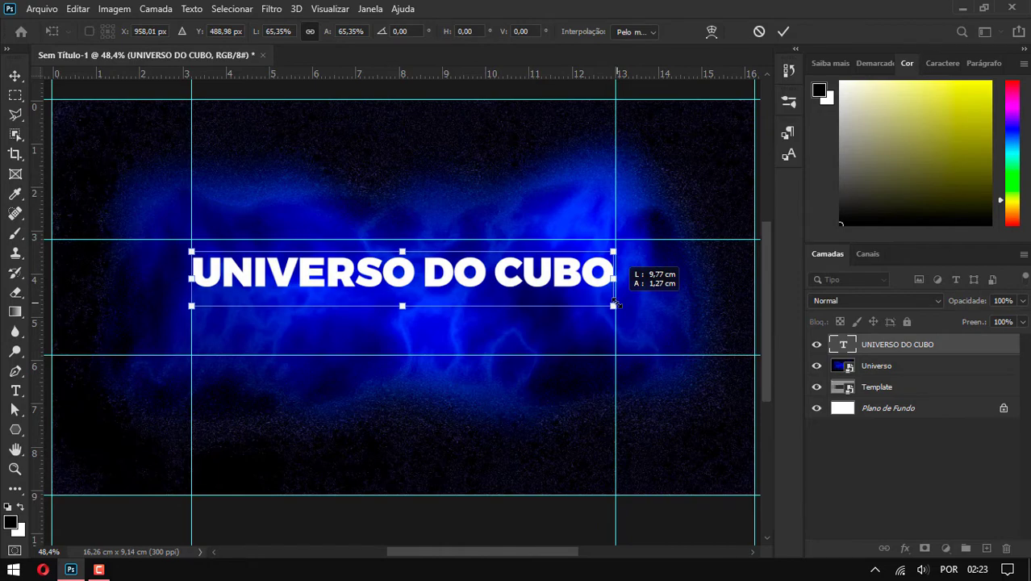
scroll(615, 304, up, 2)
drag(552, 552, 528, 555)
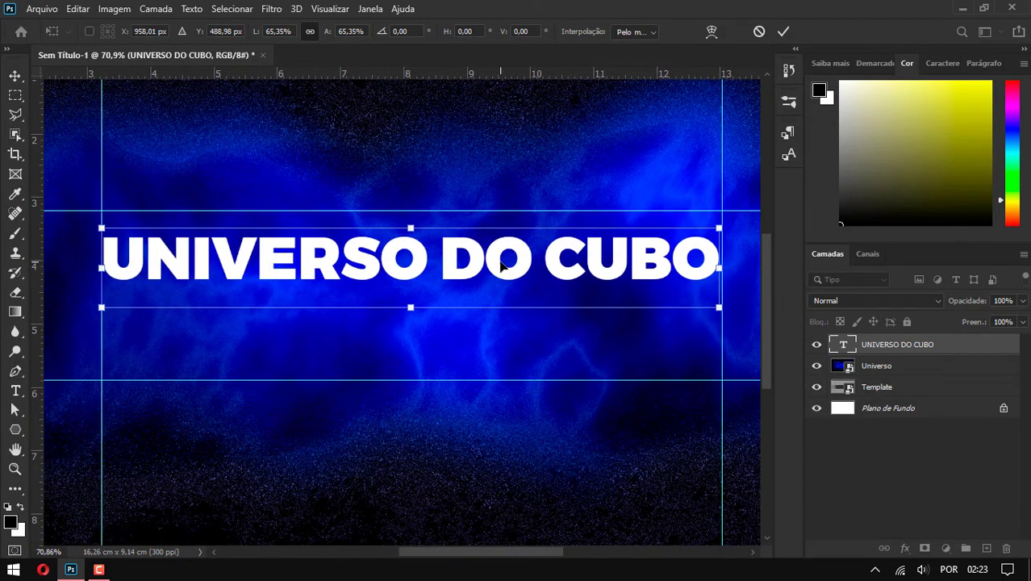
drag(502, 265, 504, 263)
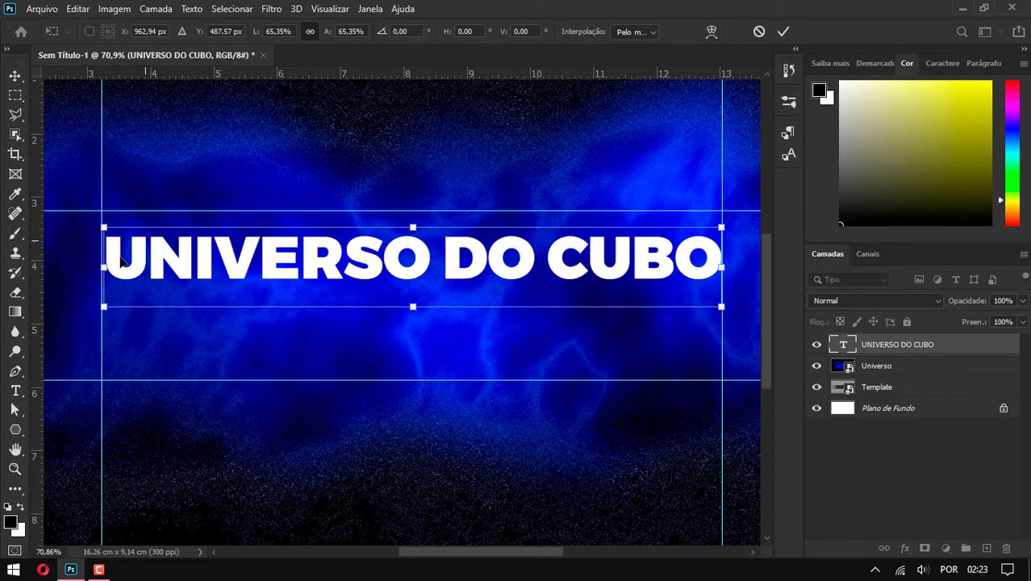
drag(106, 267, 103, 267)
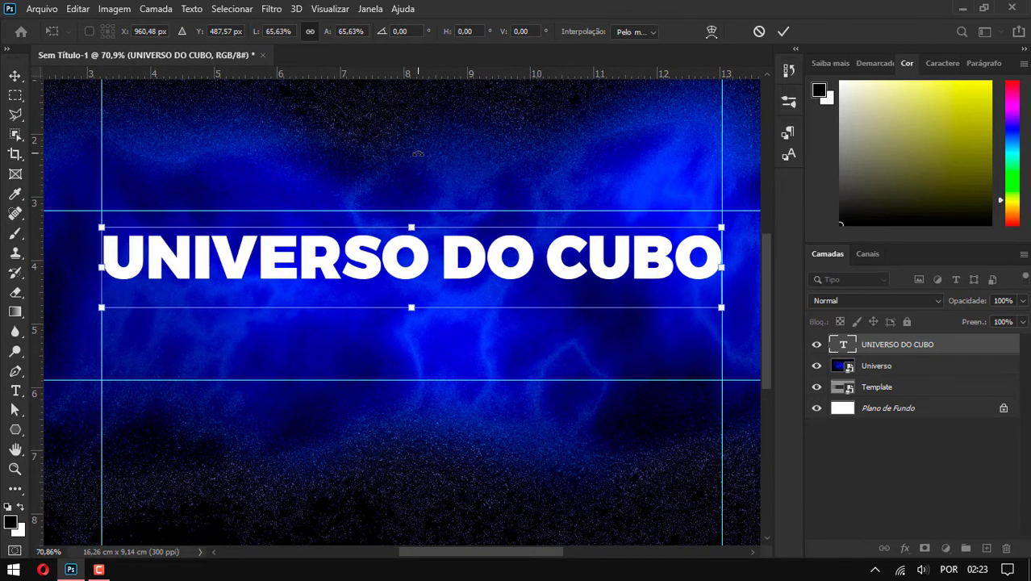
key(Return)
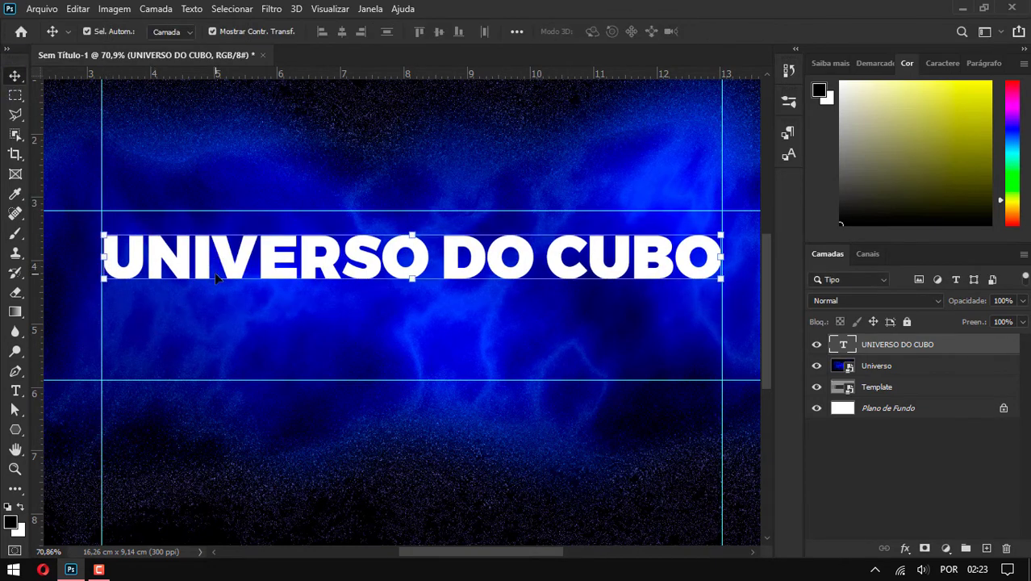
Check the title's font settings, now 26.72 pt, and deselect it
key(t)
triple_click(215, 272)
click(214, 272)
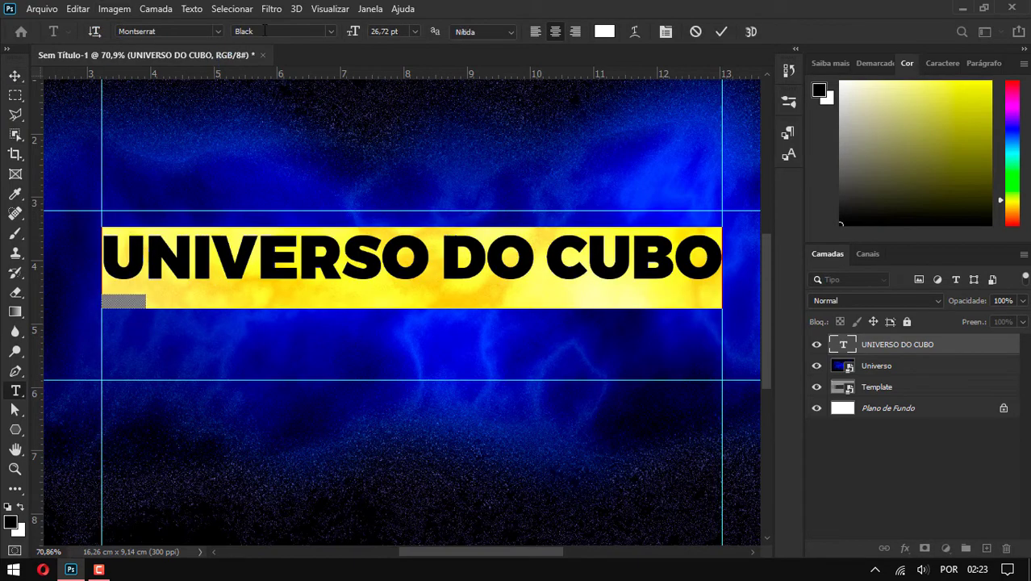
click(15, 75)
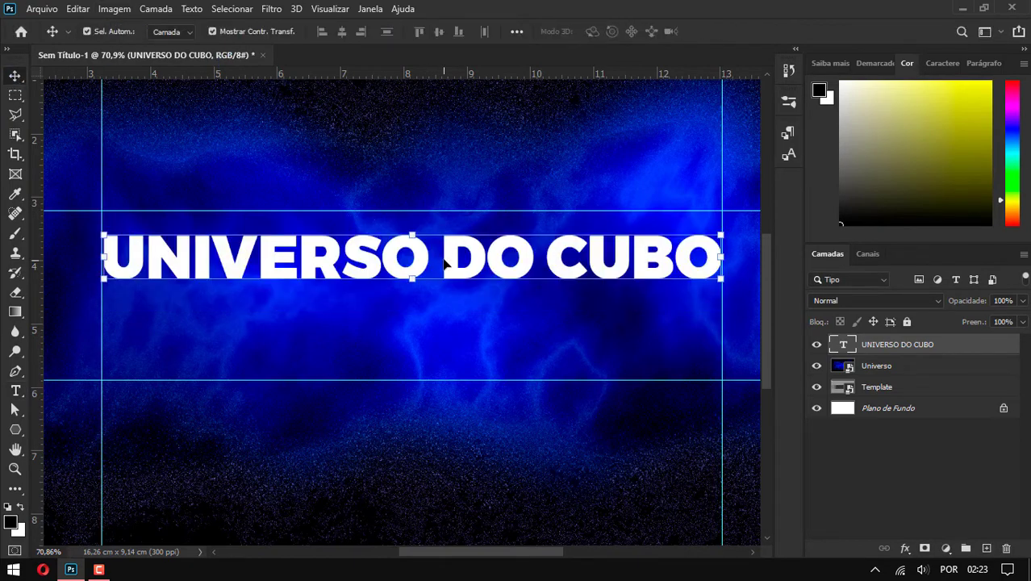
click(435, 180)
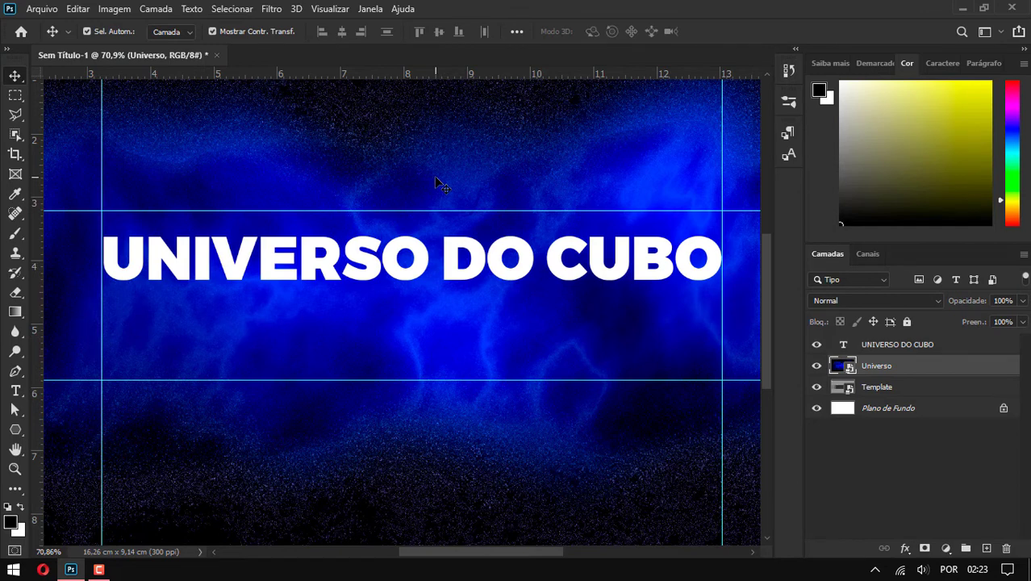
Duplicate the title below itself and retype the copy as 'DESAFIE O IMPOSSÍVEL'
click(482, 257)
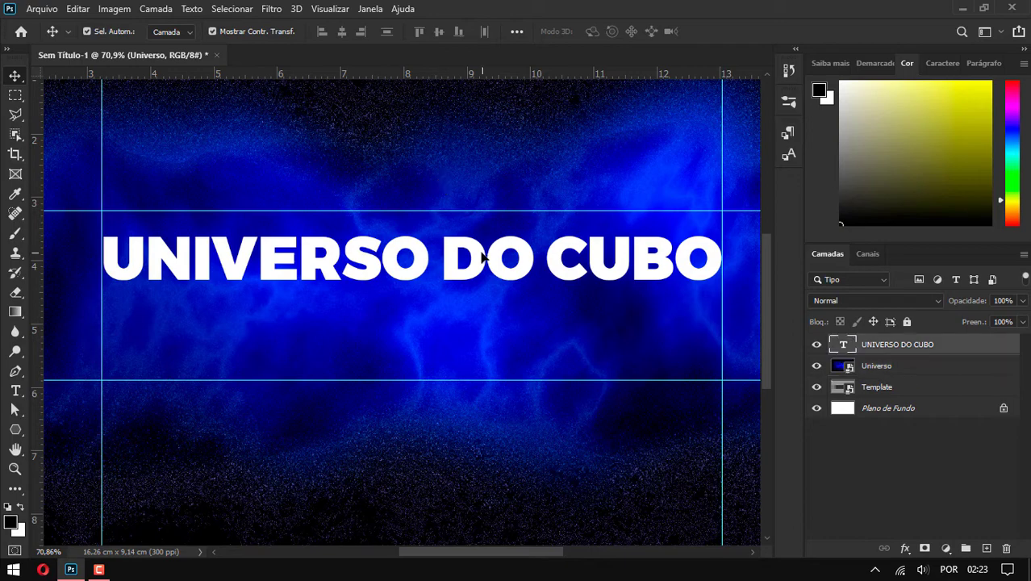
drag(482, 256, 473, 332)
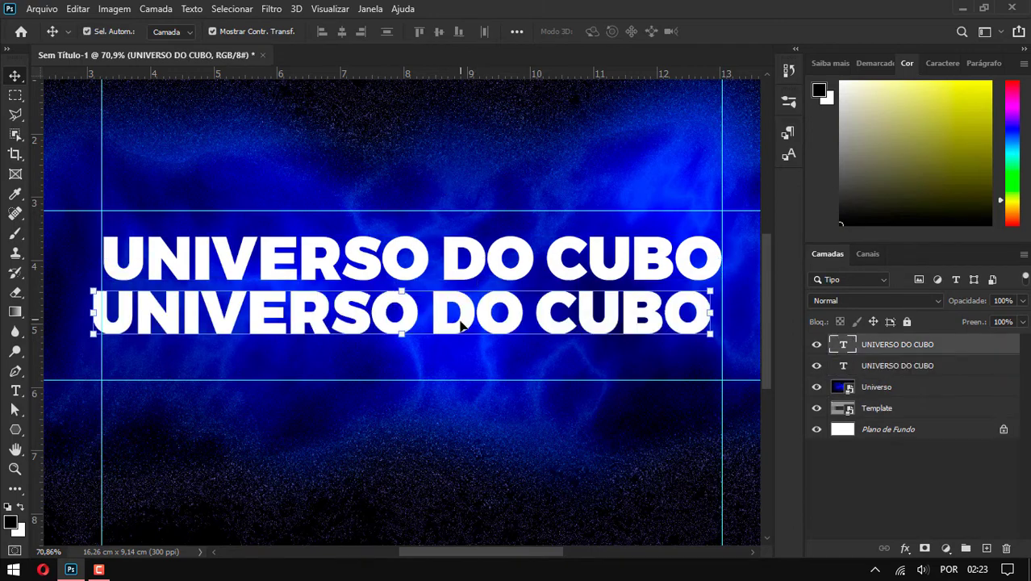
double_click(472, 333)
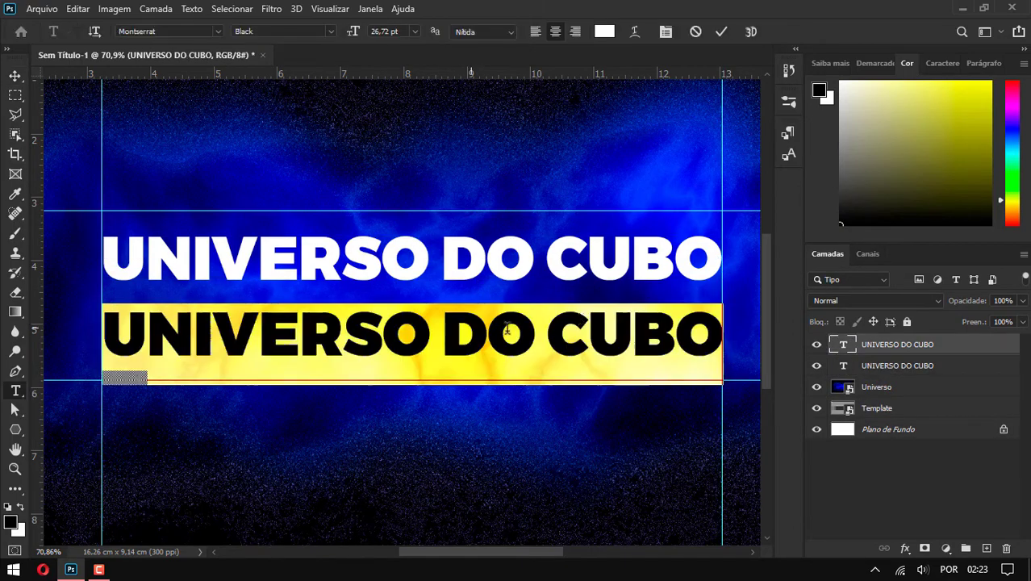
click(587, 331)
mouse_move(716, 333)
mouse_down()
mouse_move(110, 325)
mouse_move(103, 335)
mouse_up()
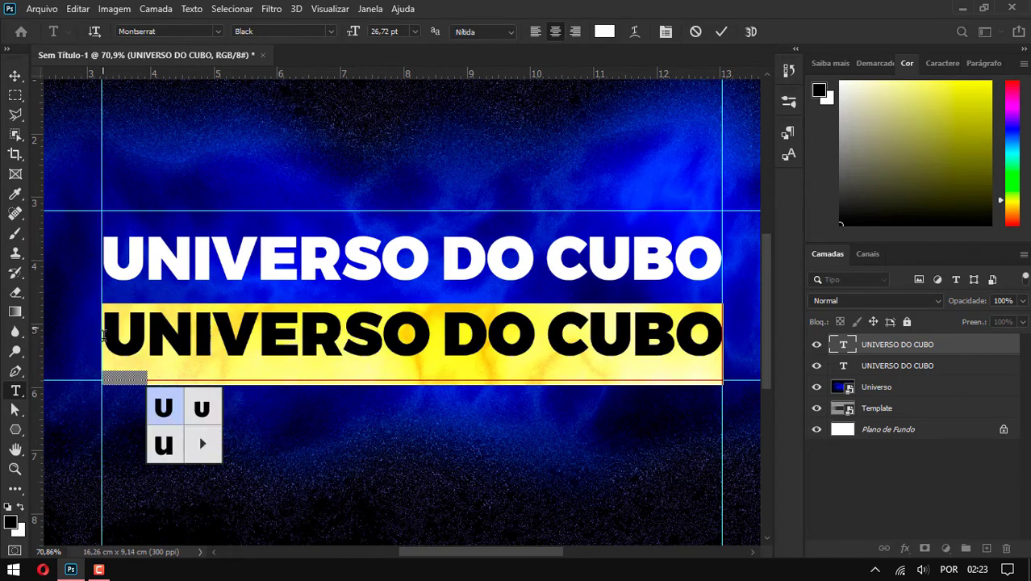
text(DESAF)
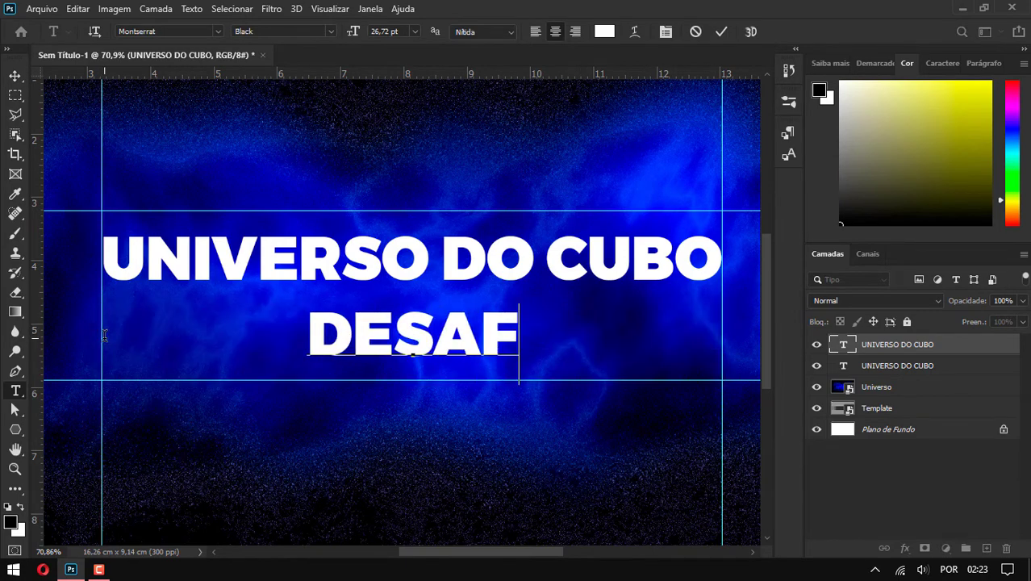
text(IE O IMPOSS)
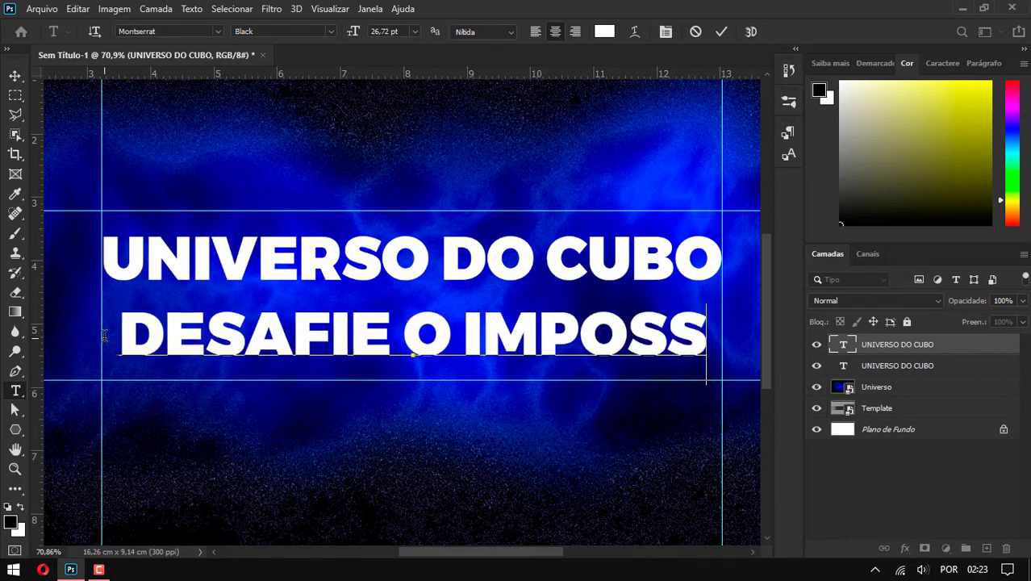
text(ÍVEL)
key(ctrl+Return)
Scale the subtitle to about 72% and centre it under the main title
key(ctrl+t)
drag(716, 368, 581, 371)
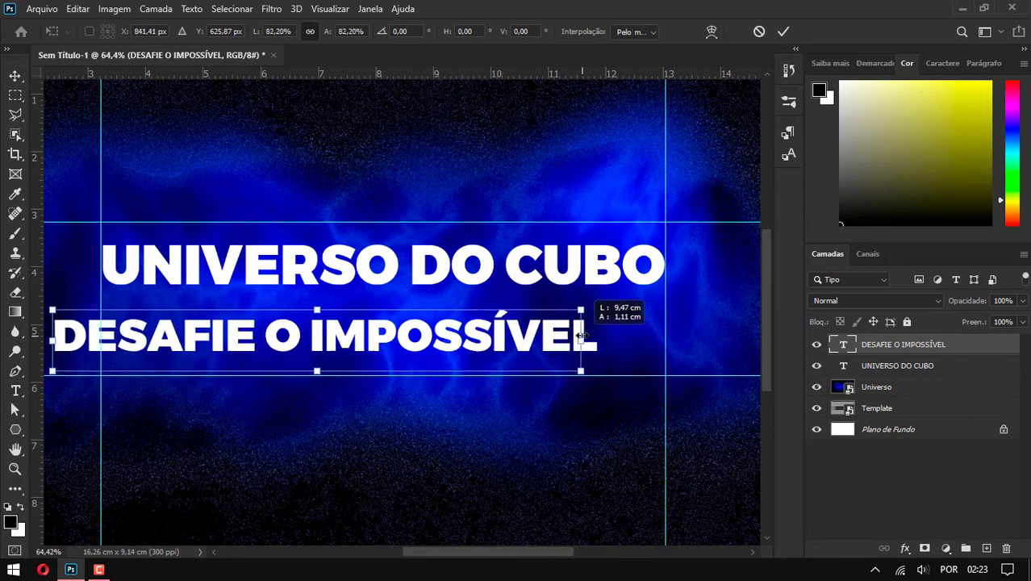
drag(443, 345, 509, 334)
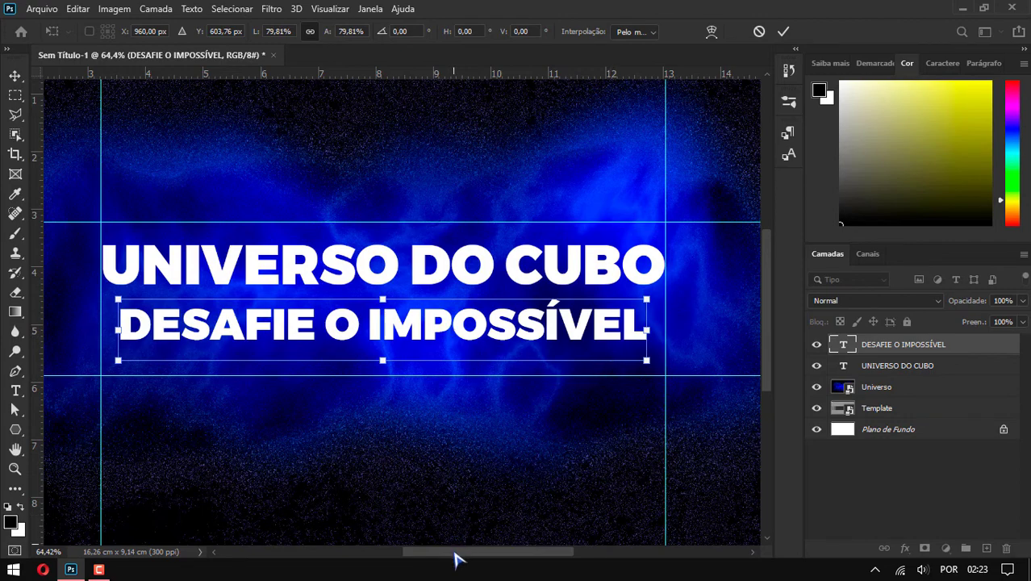
drag(458, 554, 449, 554)
drag(670, 361, 619, 353)
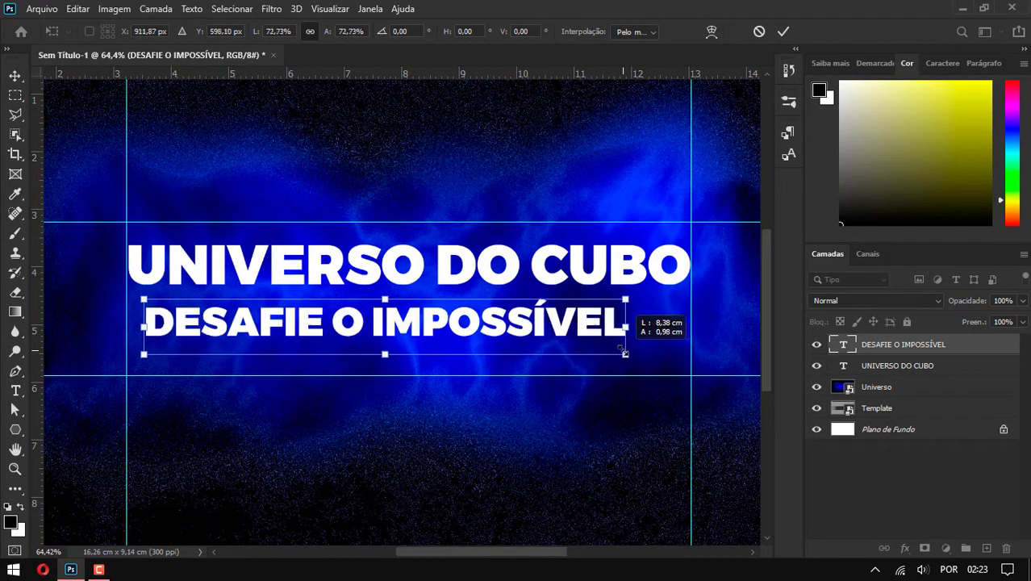
drag(411, 332, 434, 333)
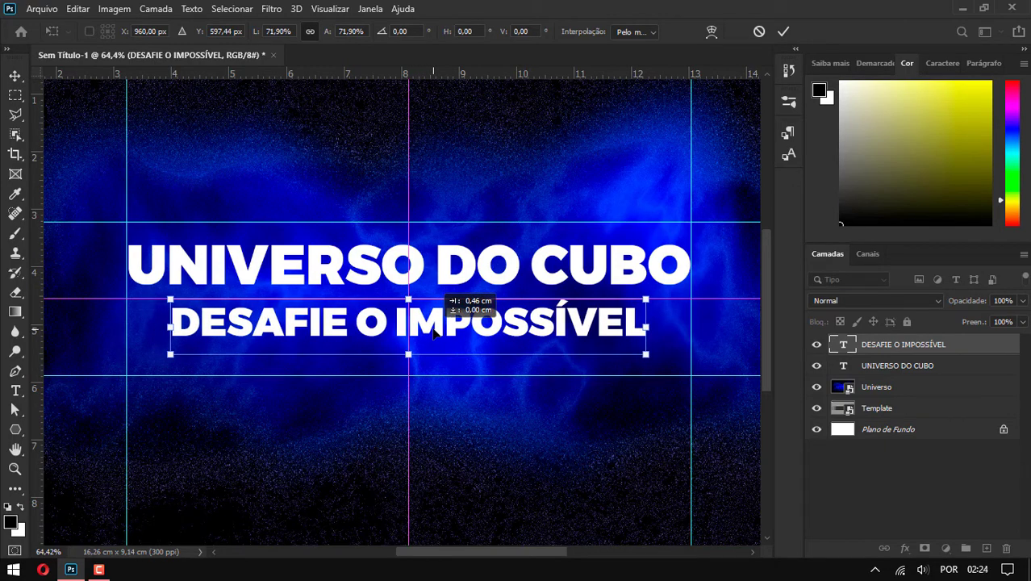
drag(433, 329, 433, 330)
Commit the subtitle, then move the subtitle and the UNIVERSO DO CUBO title slightly down
click(15, 448)
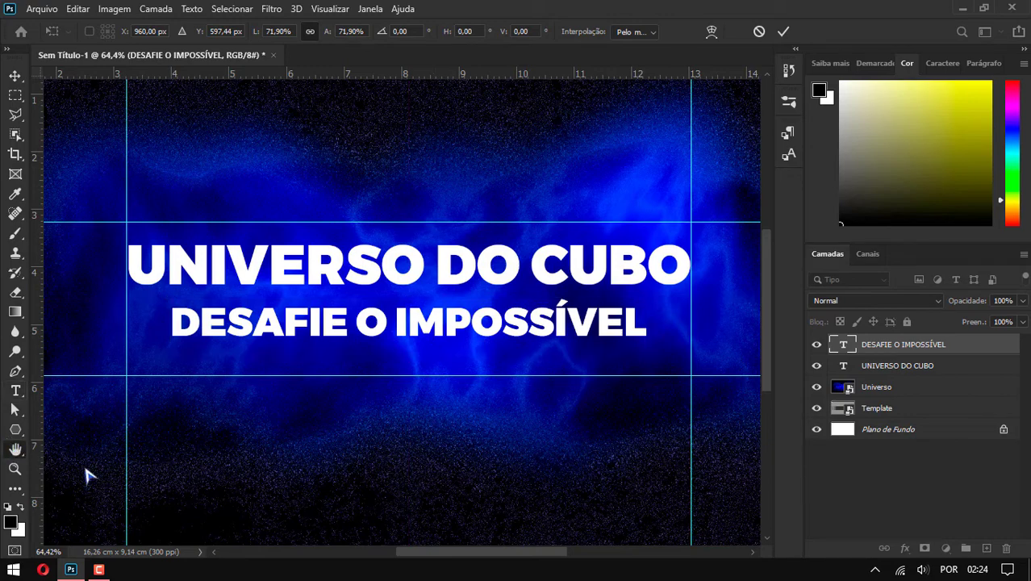
scroll(381, 340, up, 2)
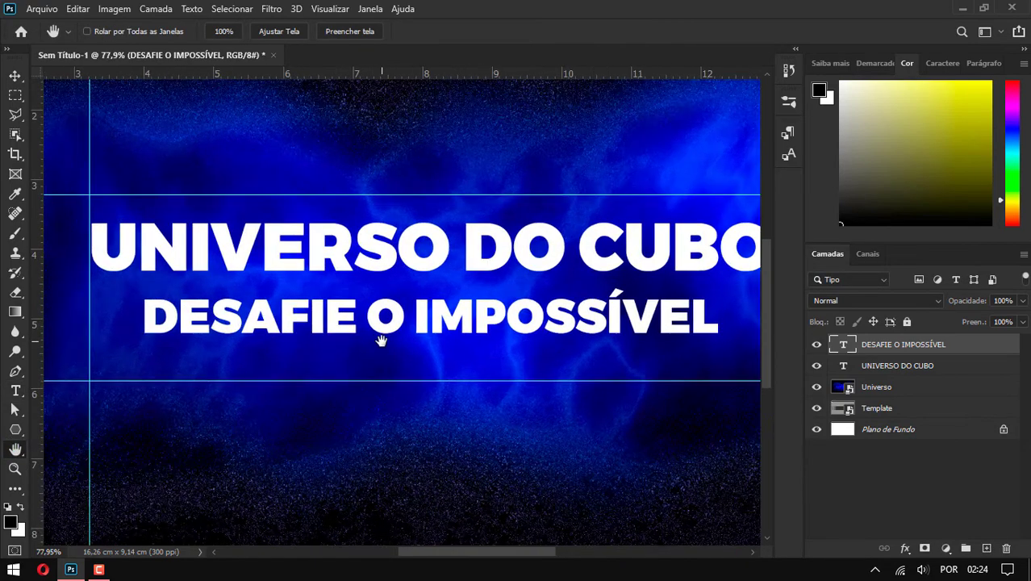
drag(427, 365, 421, 251)
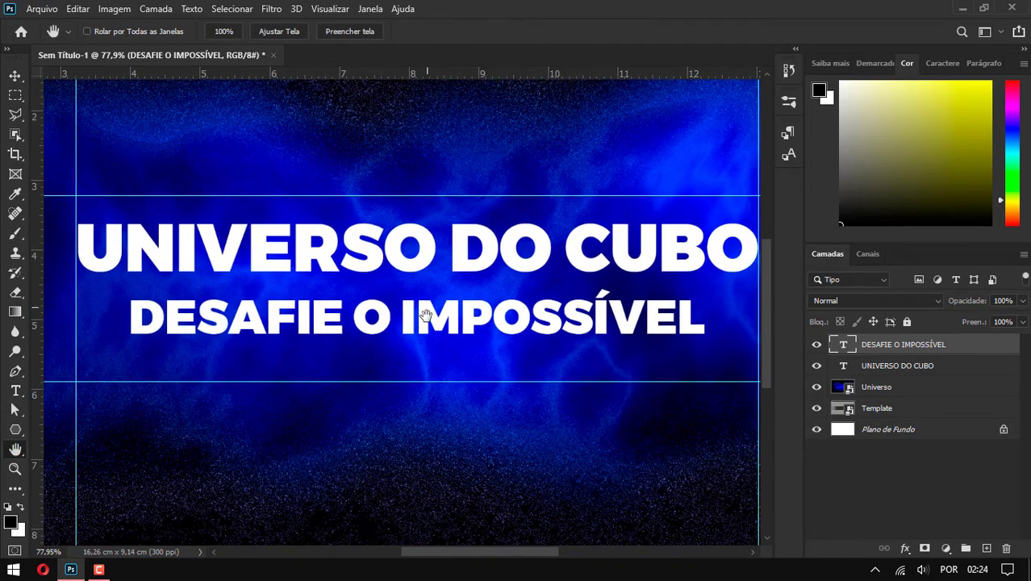
click(14, 75)
drag(400, 322, 447, 332)
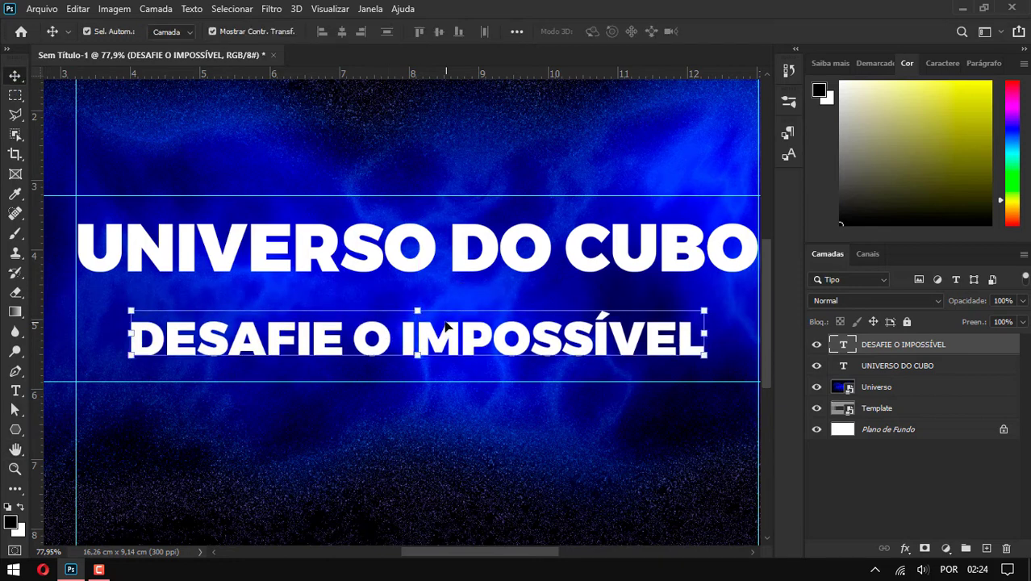
drag(459, 246, 460, 249)
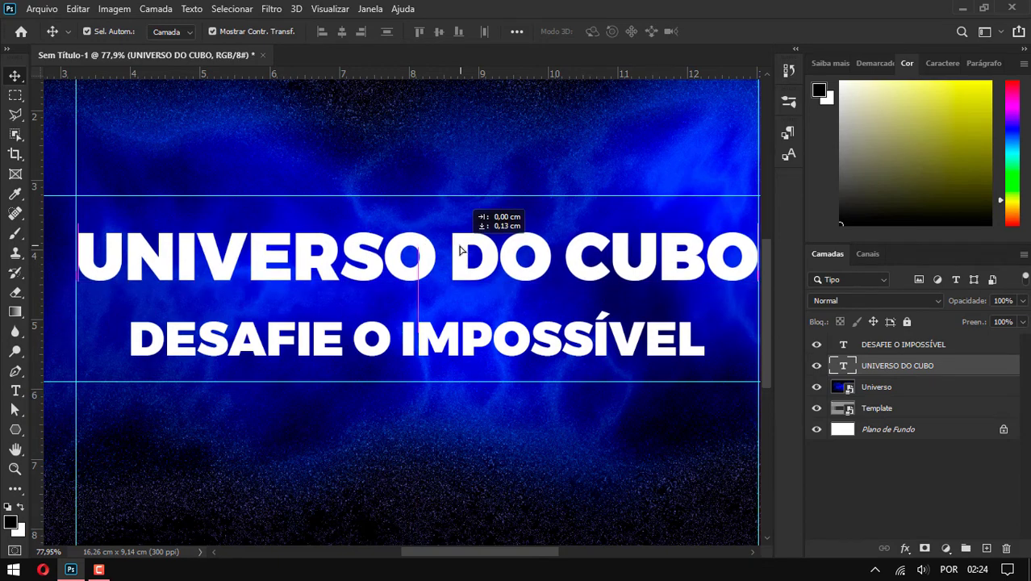
drag(460, 249, 457, 249)
Move the DESAFIE O IMPOSSÍVEL subtitle up about 10 px and deselect it
click(15, 448)
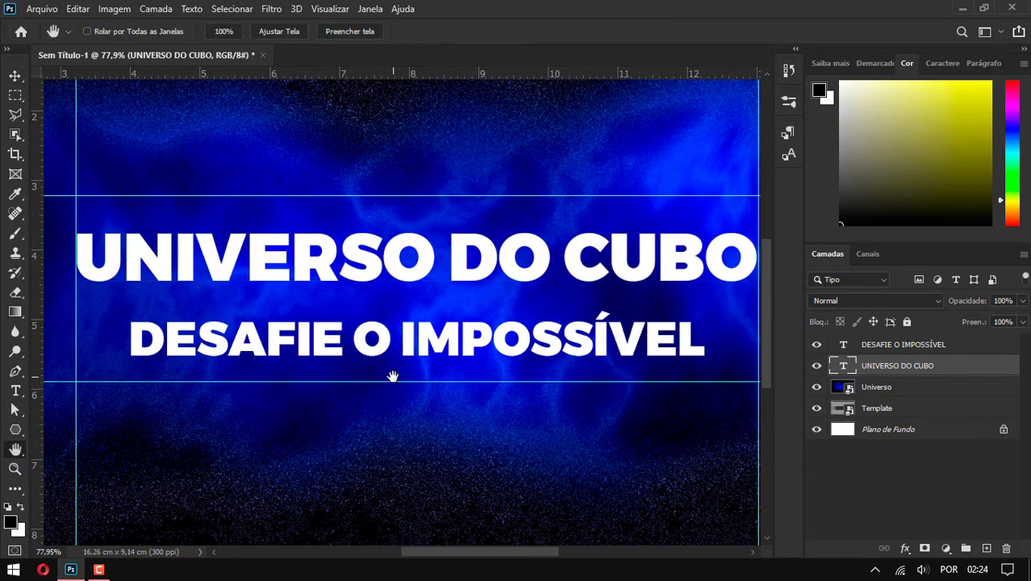
click(14, 75)
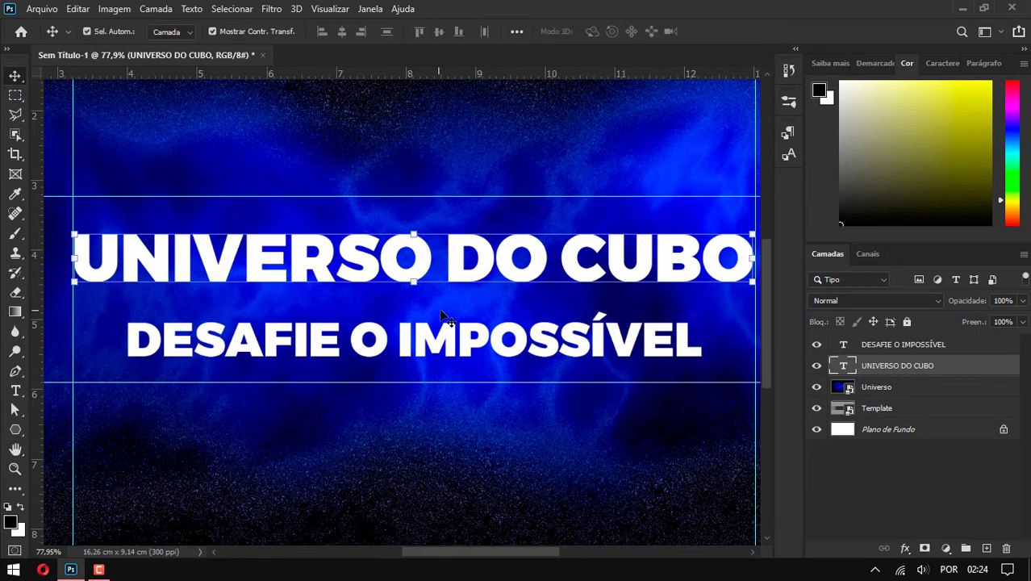
click(454, 345)
drag(454, 344, 454, 336)
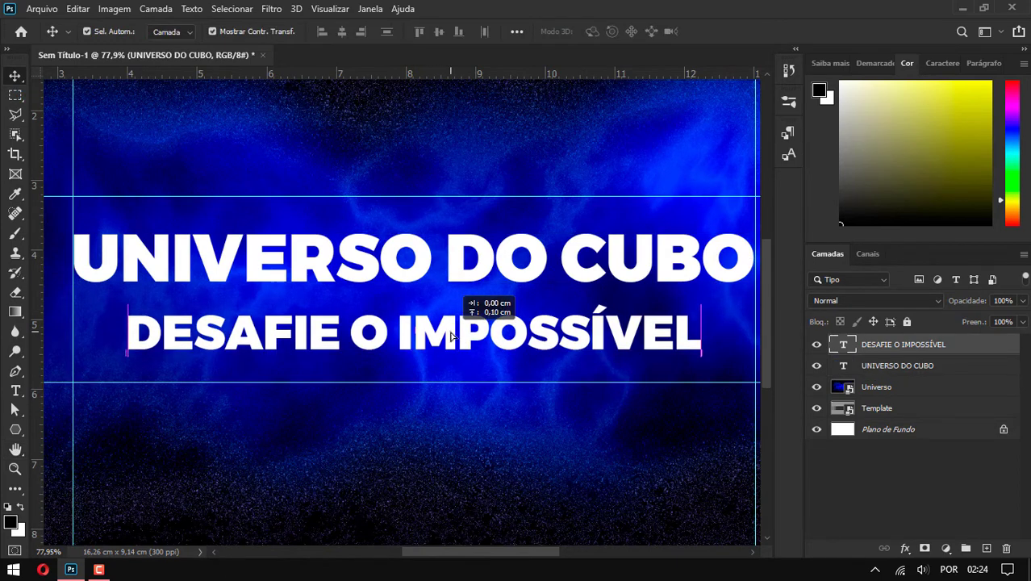
click(433, 434)
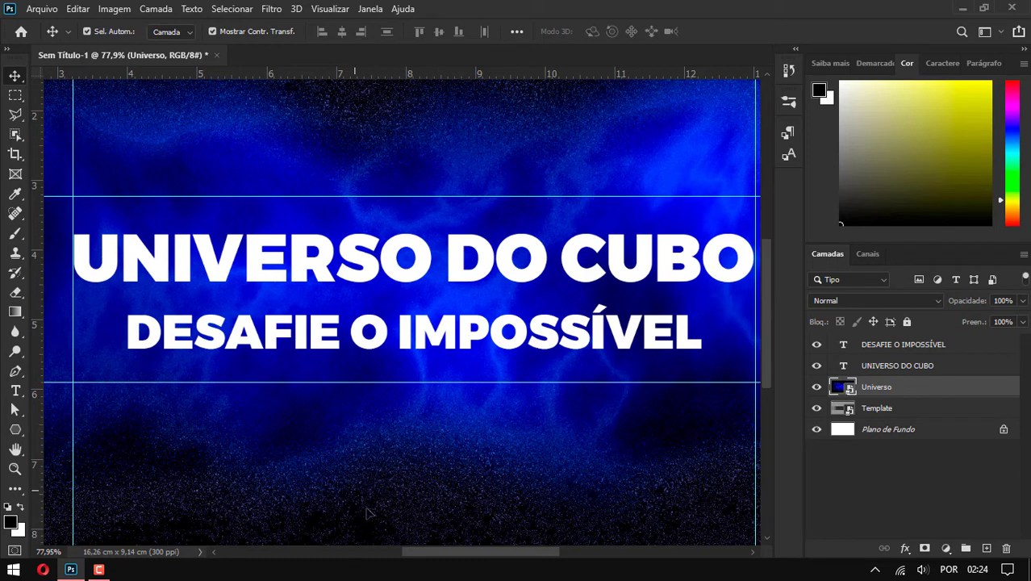
drag(432, 558, 437, 555)
Rescale the title to about 99.32% and centre it at X 960 px
click(505, 257)
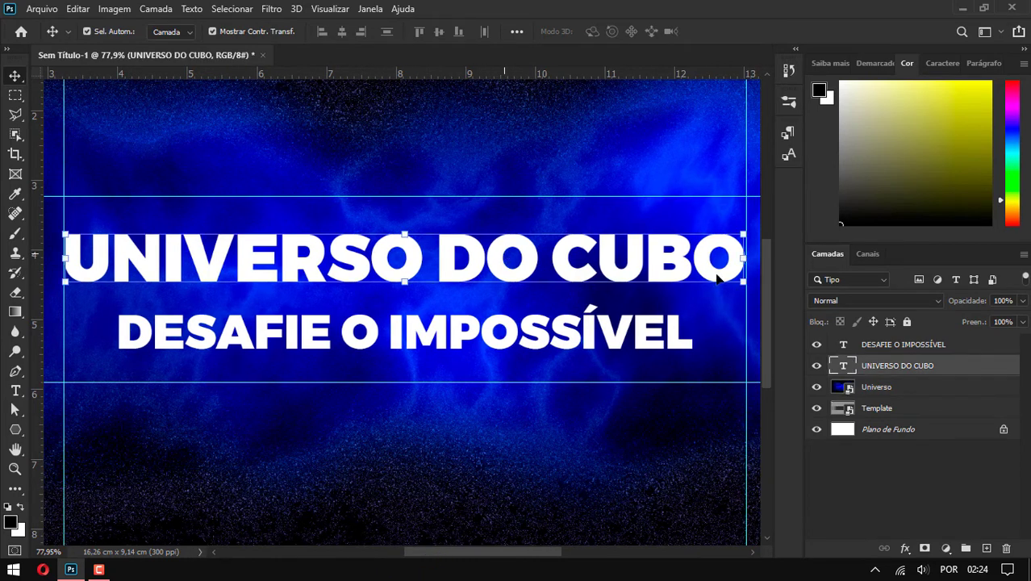
mouse_move(749, 276)
mouse_down()
mouse_move(750, 308)
mouse_move(740, 300)
mouse_up()
drag(657, 264, 656, 263)
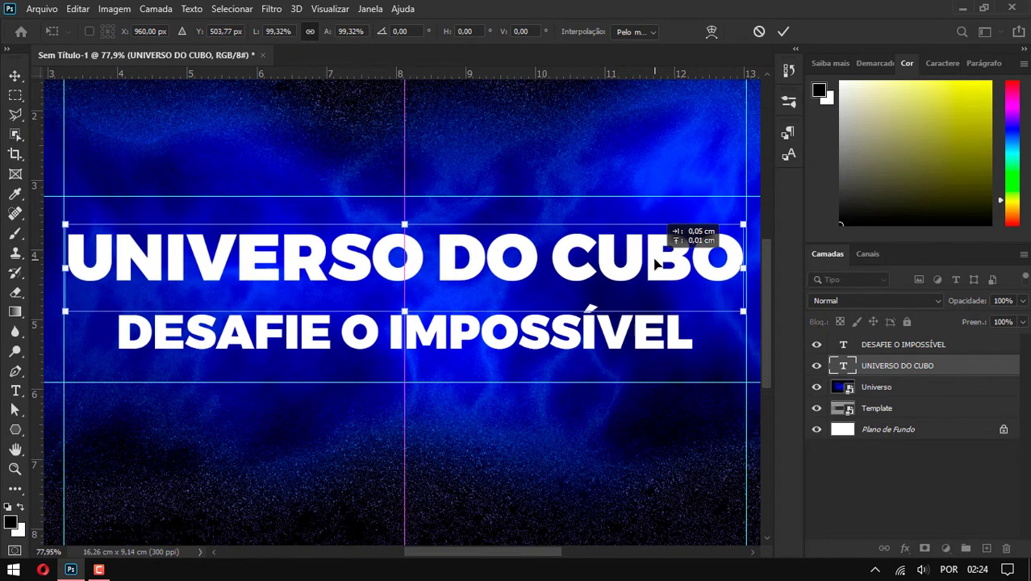
click(875, 500)
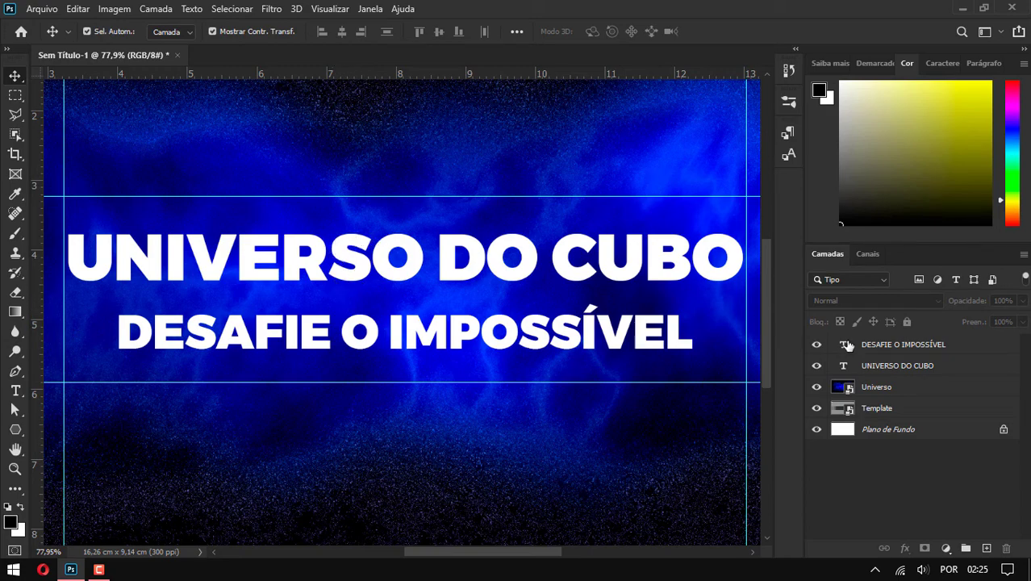
right_click(902, 371)
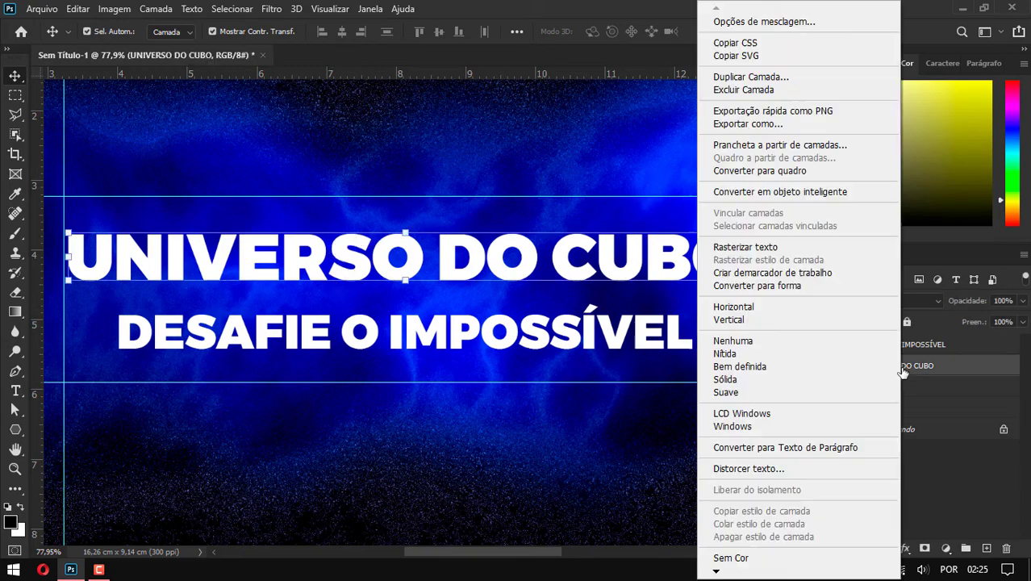
Add a black drop shadow of size 6 to the UNIVERSO DO CUBO title
click(814, 24)
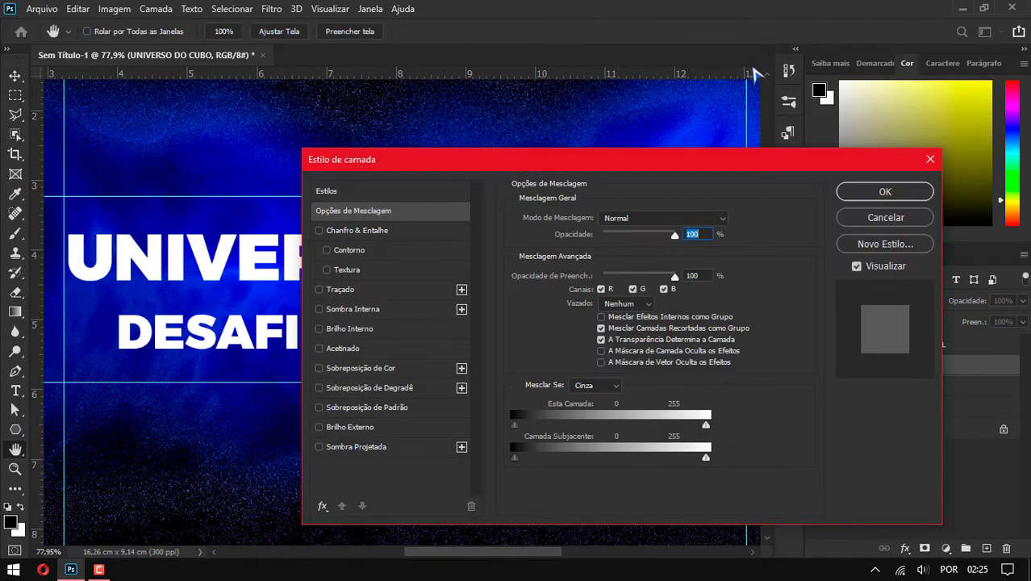
drag(589, 165, 721, 140)
click(468, 426)
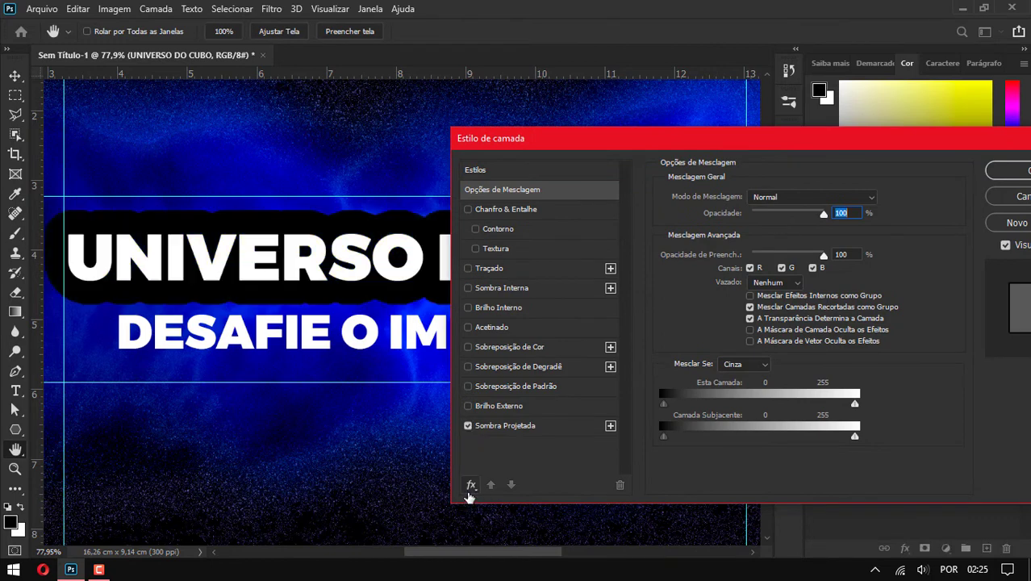
click(520, 429)
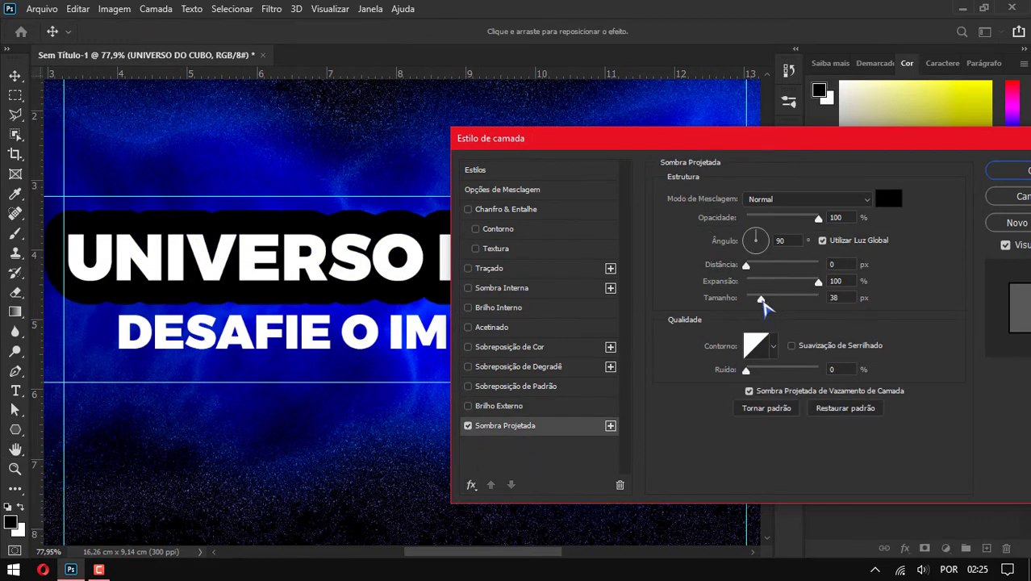
drag(762, 302, 762, 304)
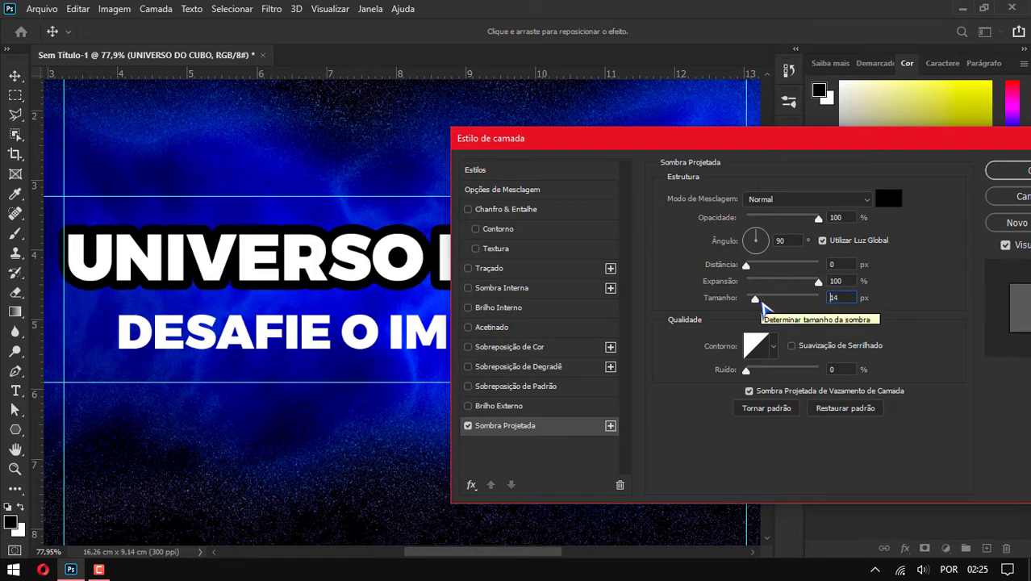
key(Down)
key(Down)
key(Down)
key(Down)
key(Down)
key(Down)
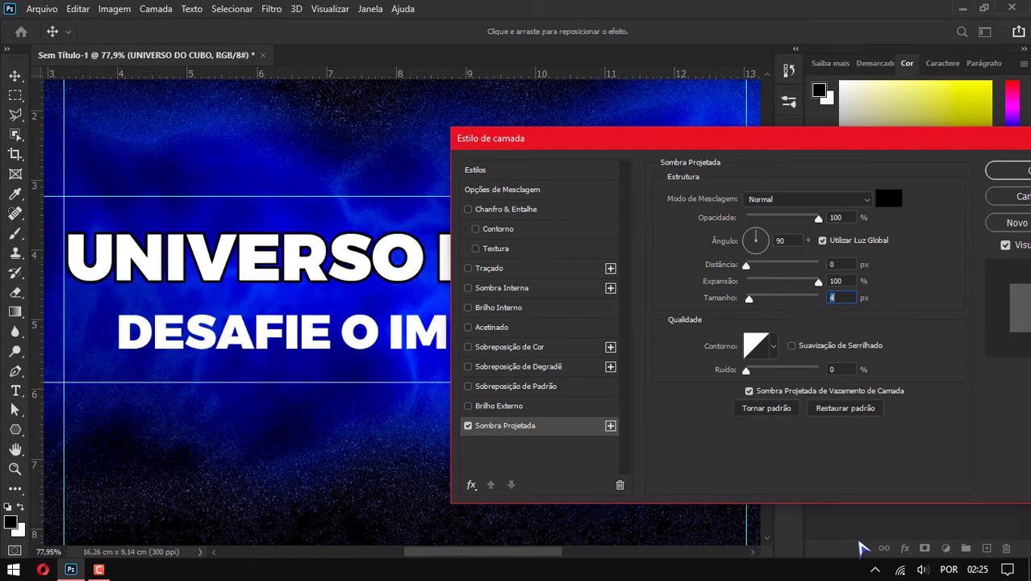
click(1018, 171)
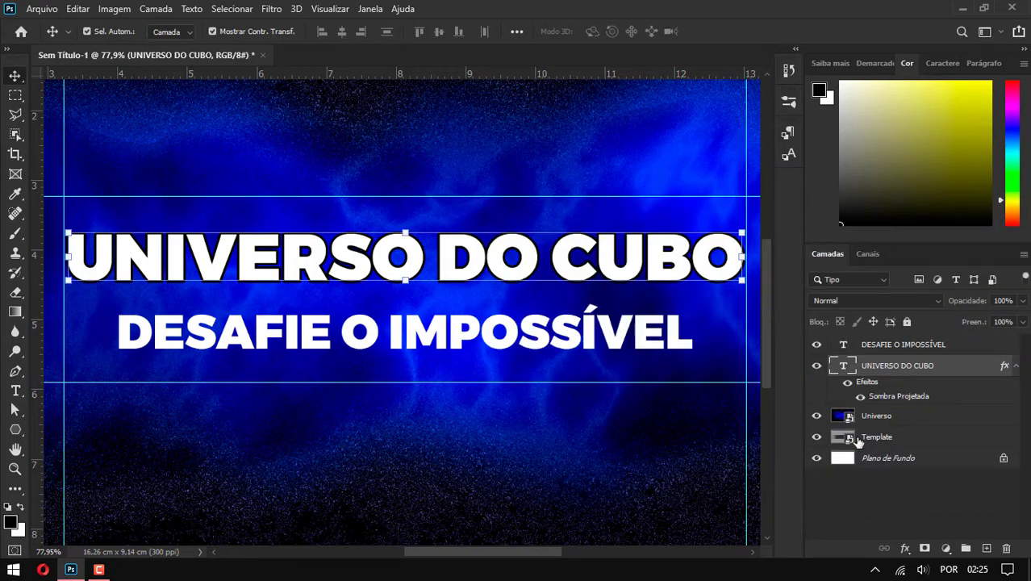
Copy the title's layer style and paste it onto the DESAFIE O IMPOSSÍVEL layer
right_click(897, 369)
click(805, 514)
click(893, 353)
right_click(894, 352)
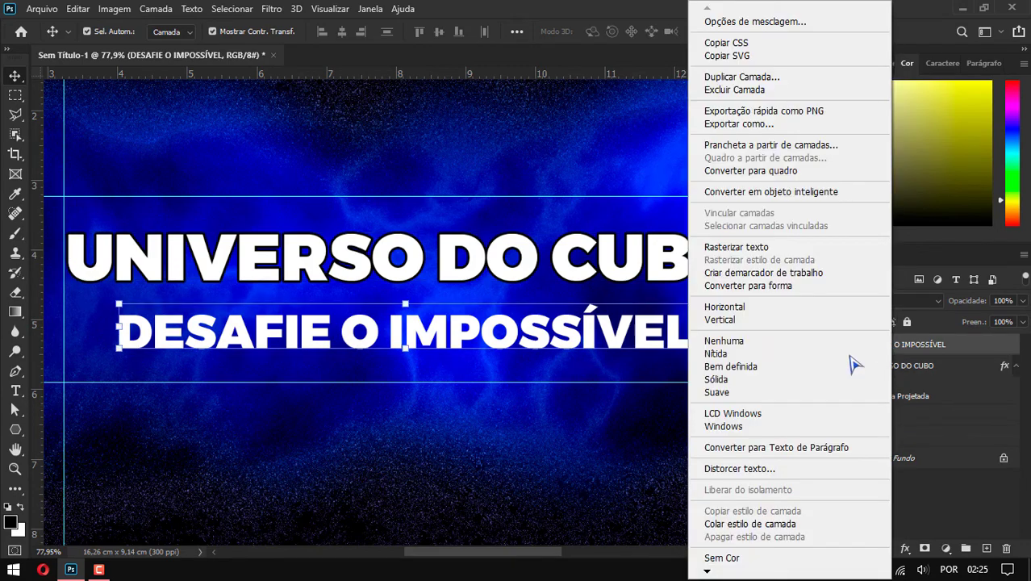
click(786, 526)
key(z)
alt+click(411, 339)
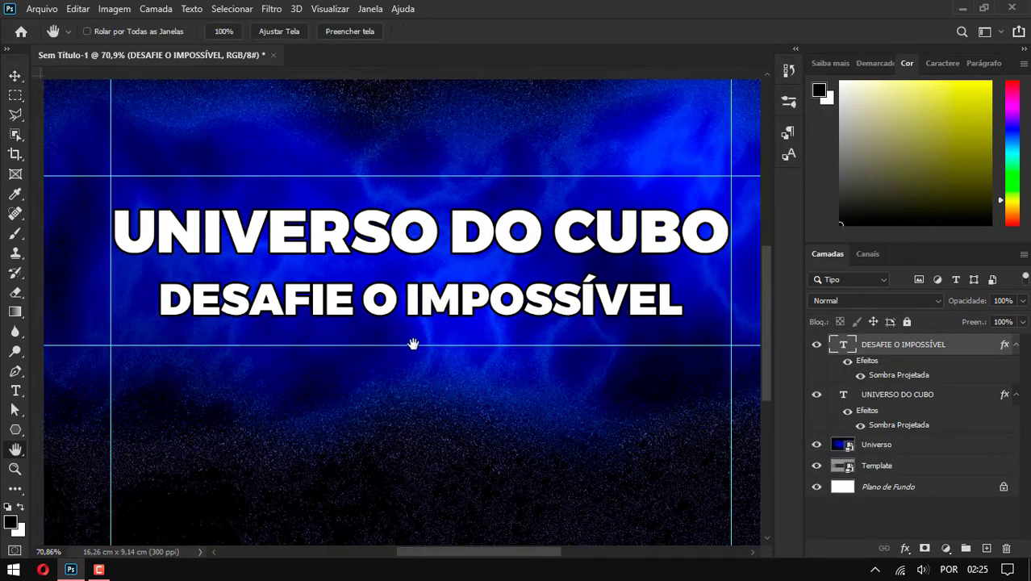
Recolour the UNIVERSO DO CUBO title text cyan
click(15, 75)
double_click(670, 242)
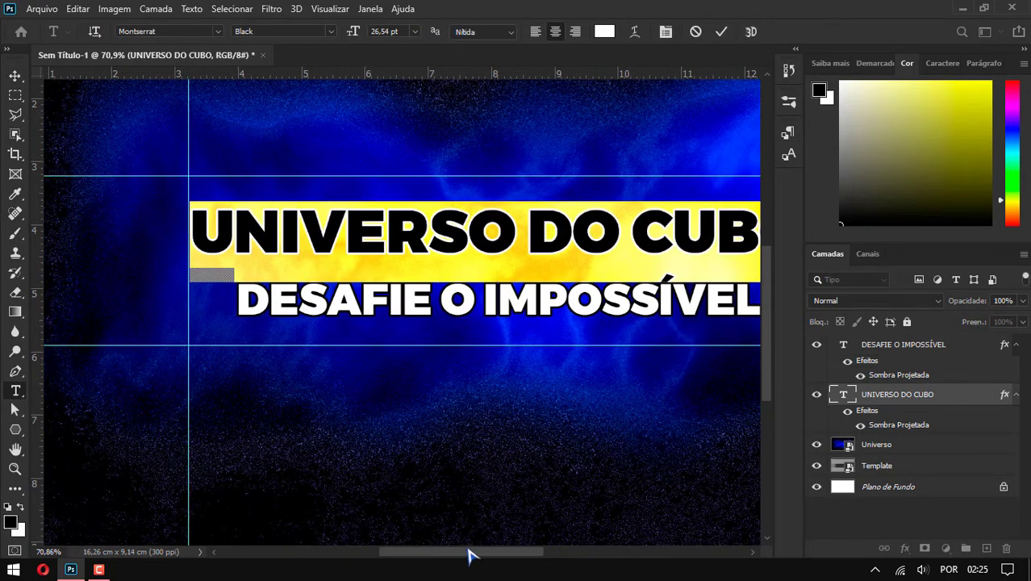
drag(470, 555, 490, 555)
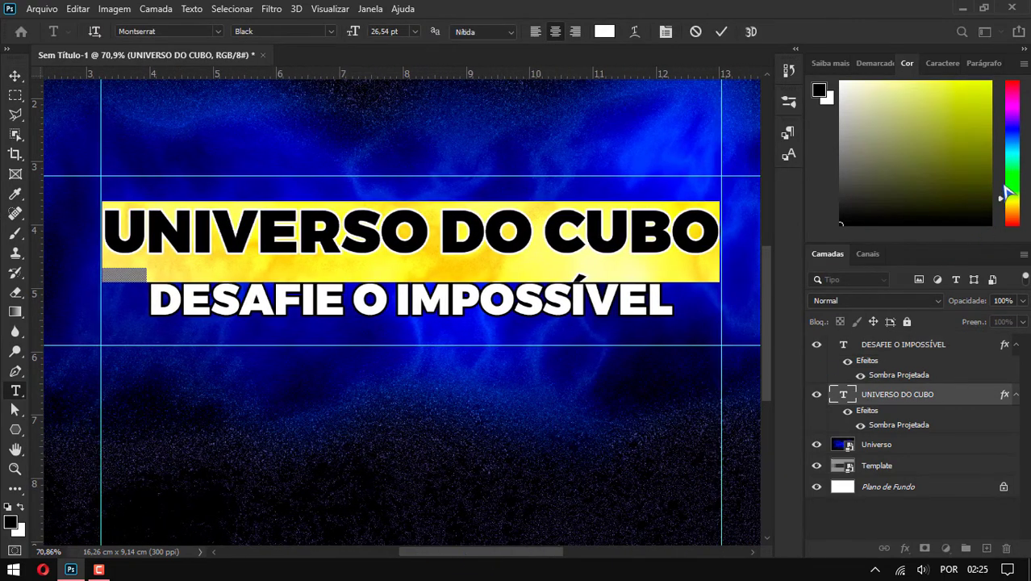
drag(1007, 194, 965, 160)
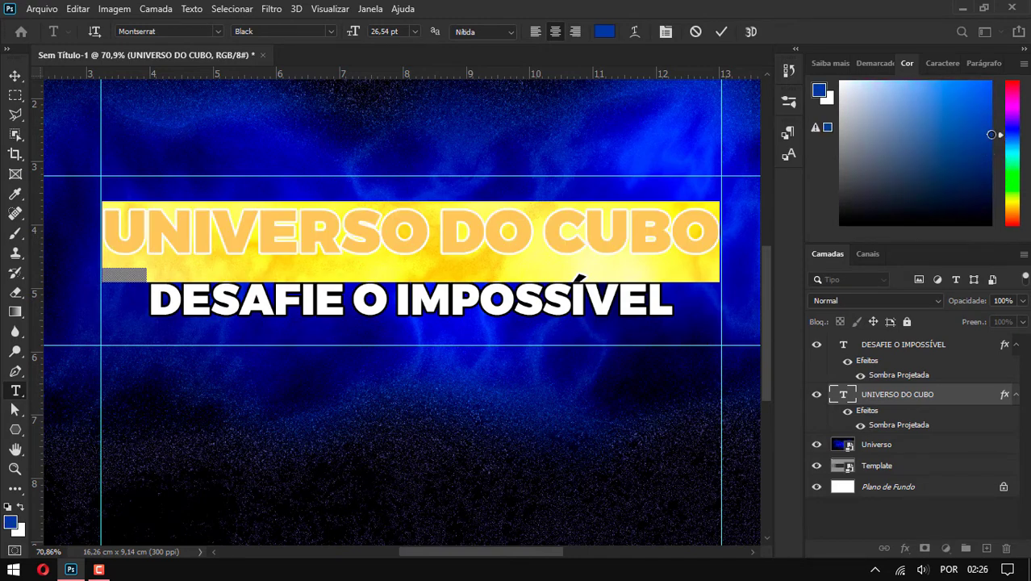
key(ctrl+Return)
key(v)
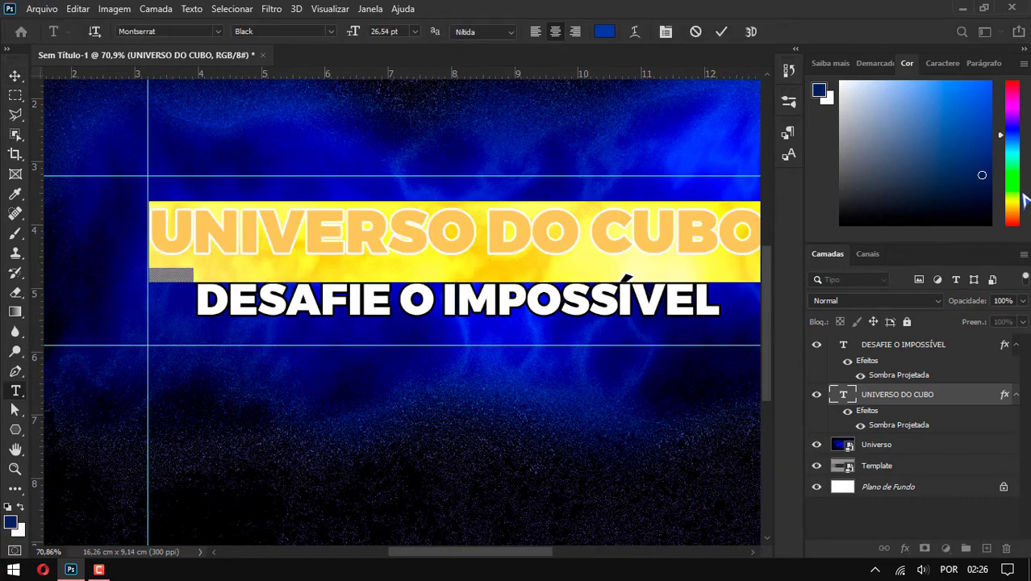
key(ctrl+Return)
double_click(843, 345)
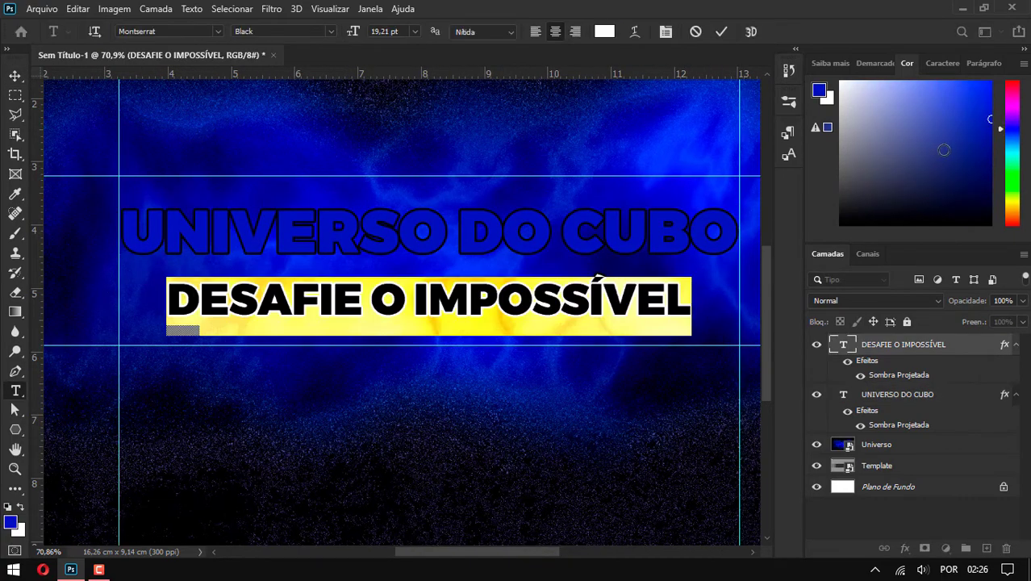
key(ctrl+Return)
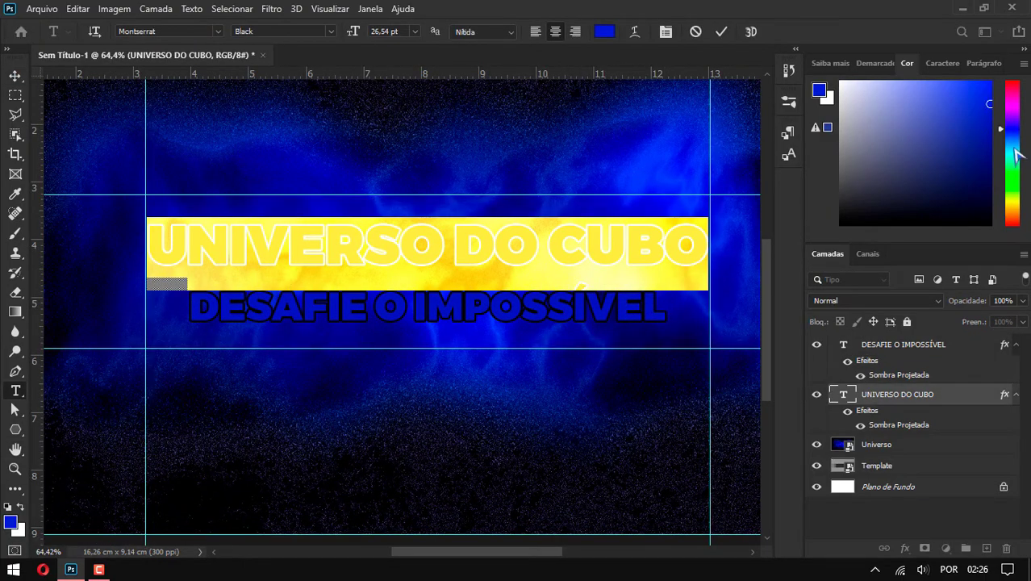
drag(1004, 142, 1003, 152)
key(ctrl+Return)
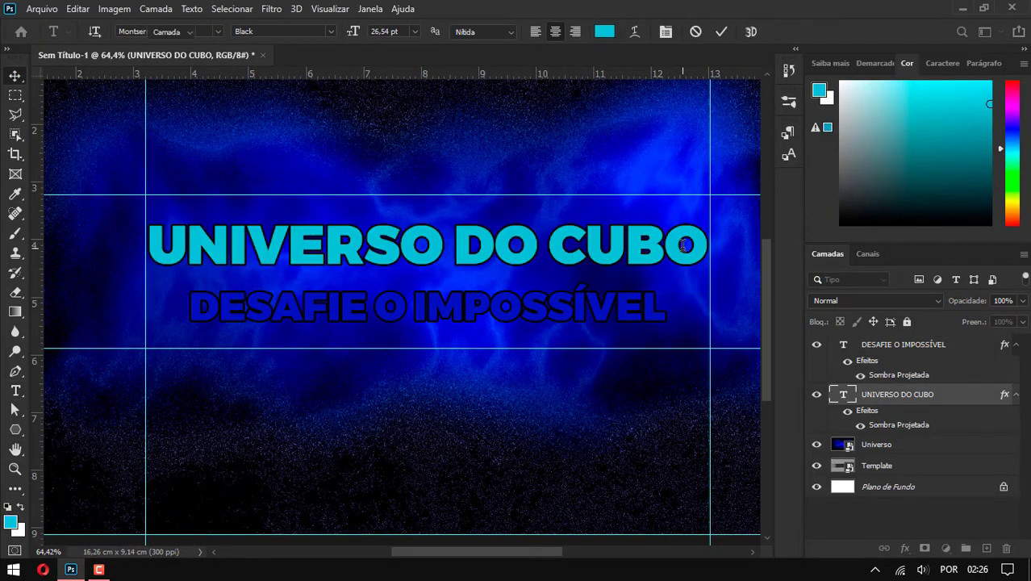
Fill the DESAFIE O IMPOSSÍVEL subtitle with cyan and fit the banner in the window
click(658, 306)
drag(658, 306, 133, 309)
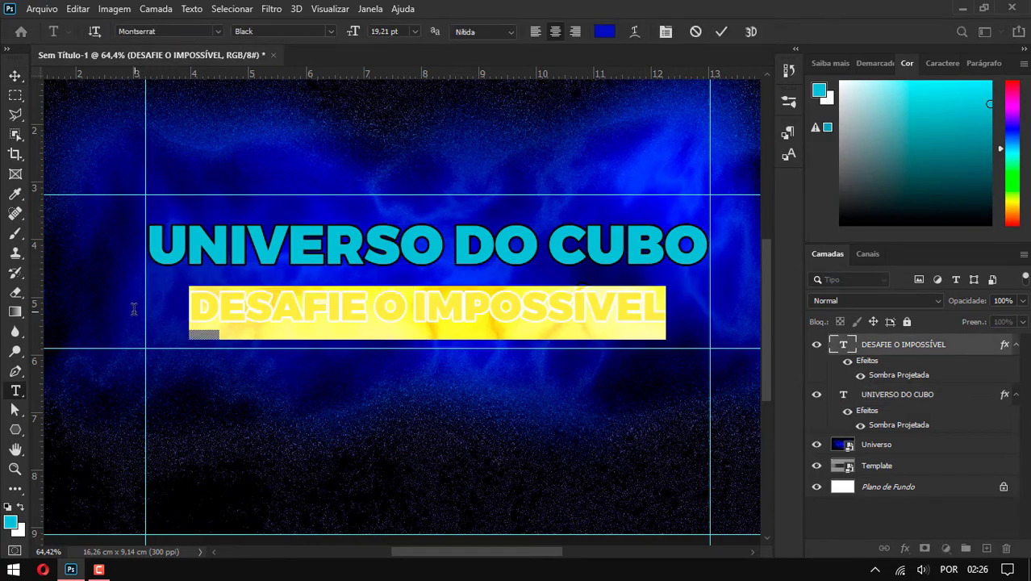
key(ctrl+Return)
key(ctrl+0)
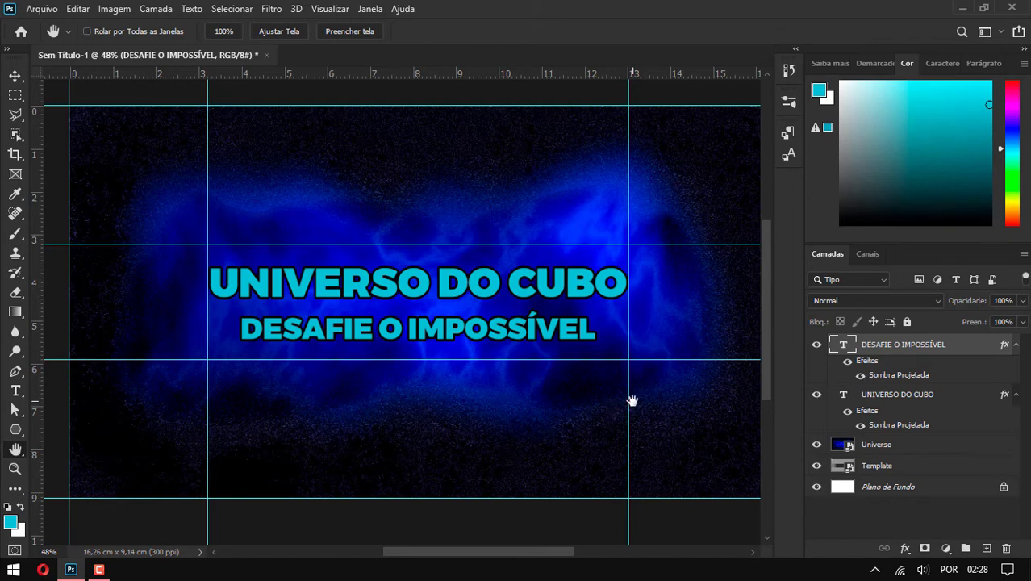
drag(526, 349, 507, 361)
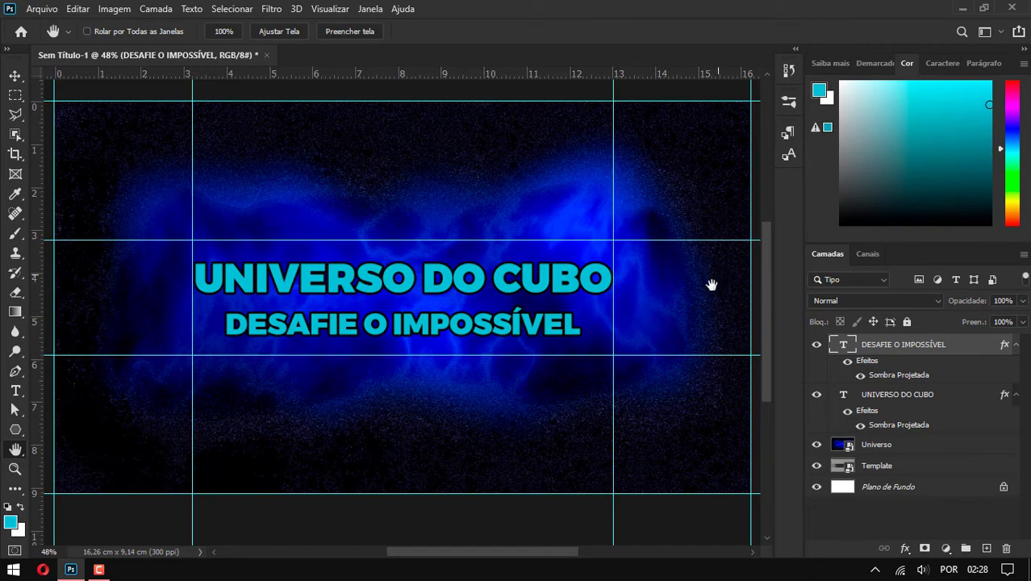
Place the Universo do Cubo Perfil image from the desktop into the banner
click(962, 9)
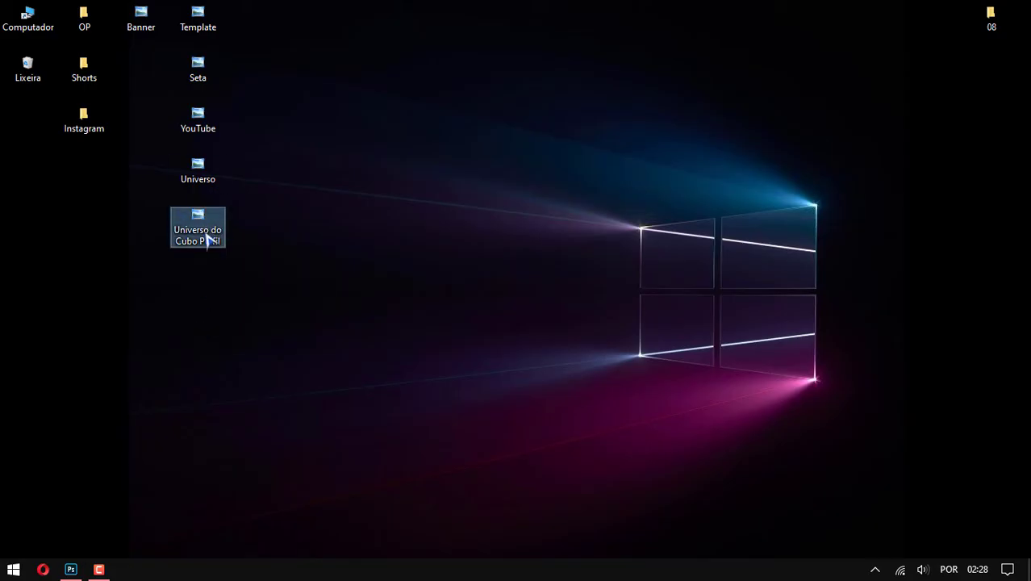
mouse_move(207, 235)
mouse_down()
mouse_move(172, 333)
mouse_move(682, 324)
mouse_up()
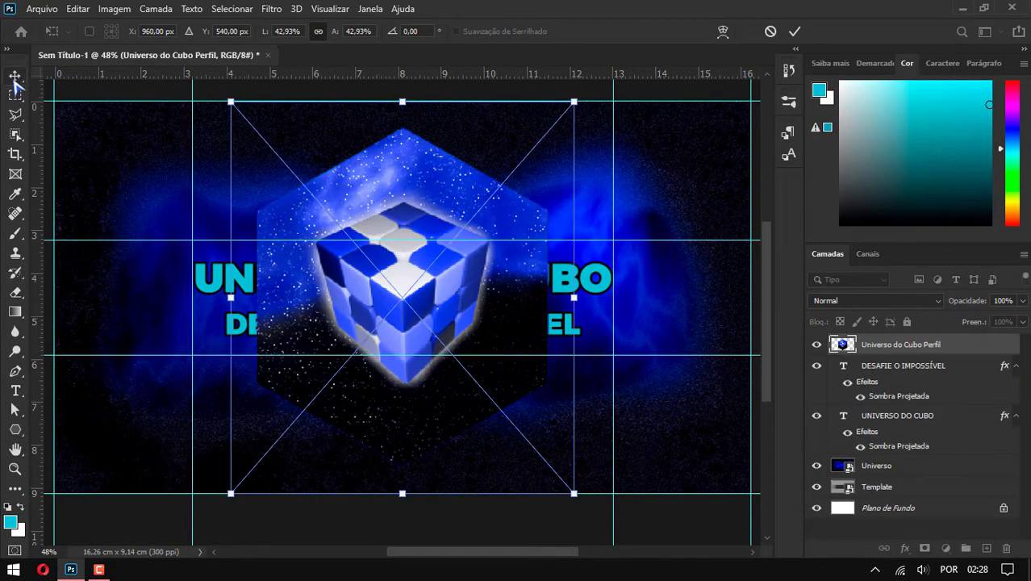
key(Return)
right_click(875, 353)
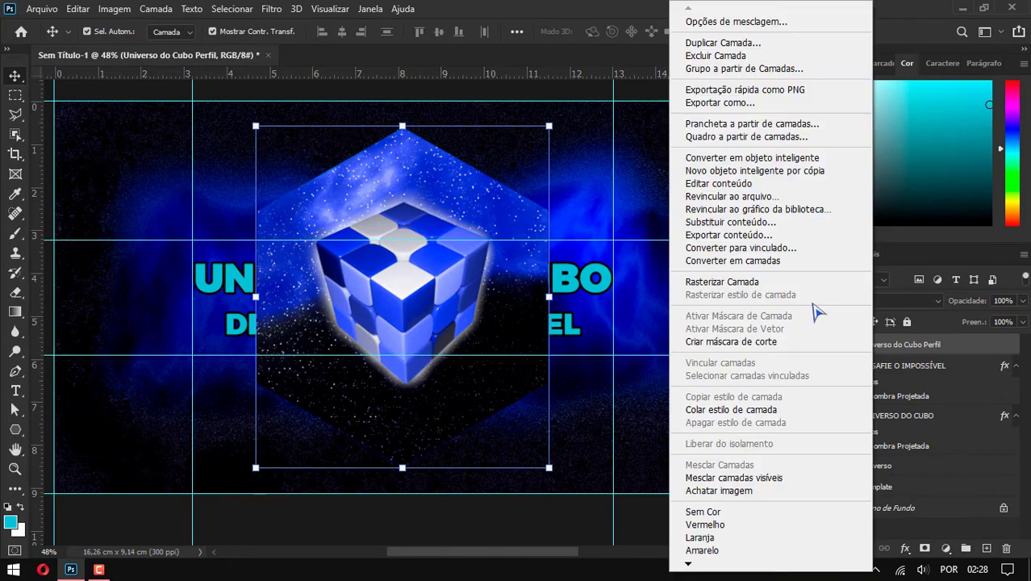
click(745, 157)
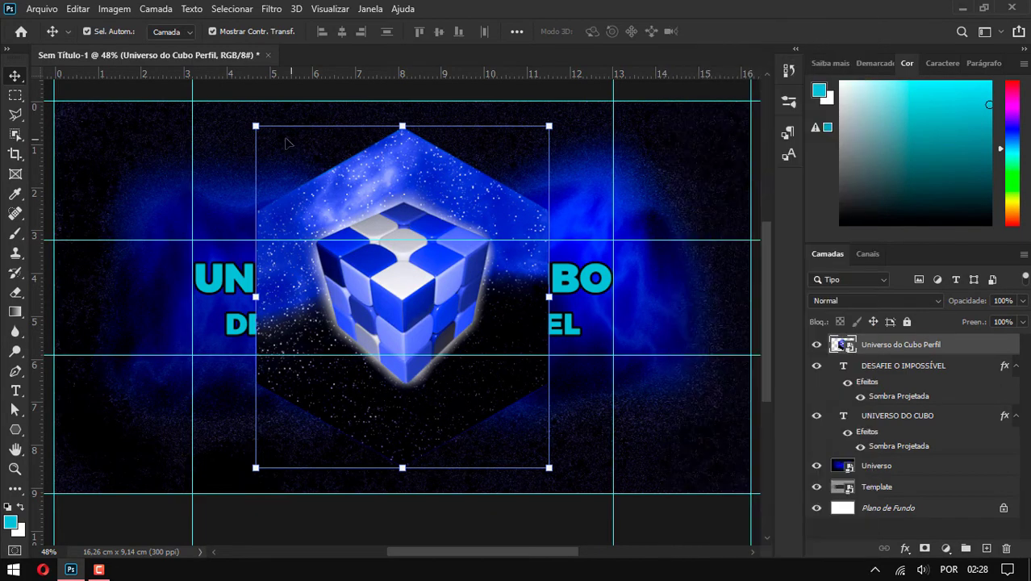
Scale the cube logo to about 23.87% and position it right of the titles
mouse_move(254, 125)
mouse_down()
mouse_move(517, 451)
mouse_move(703, 323)
mouse_up()
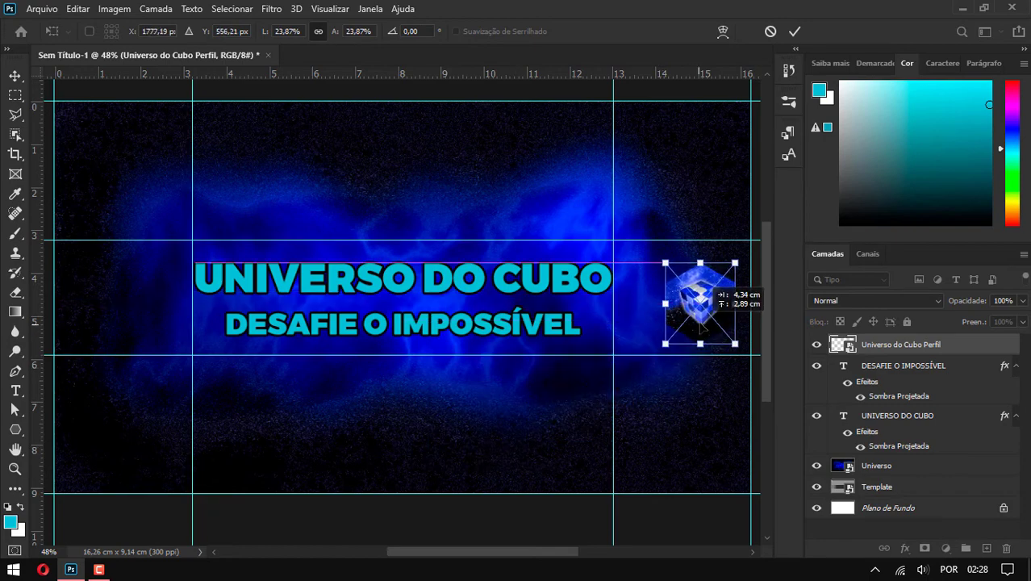
scroll(702, 323, up, 1)
scroll(703, 322, up, 3)
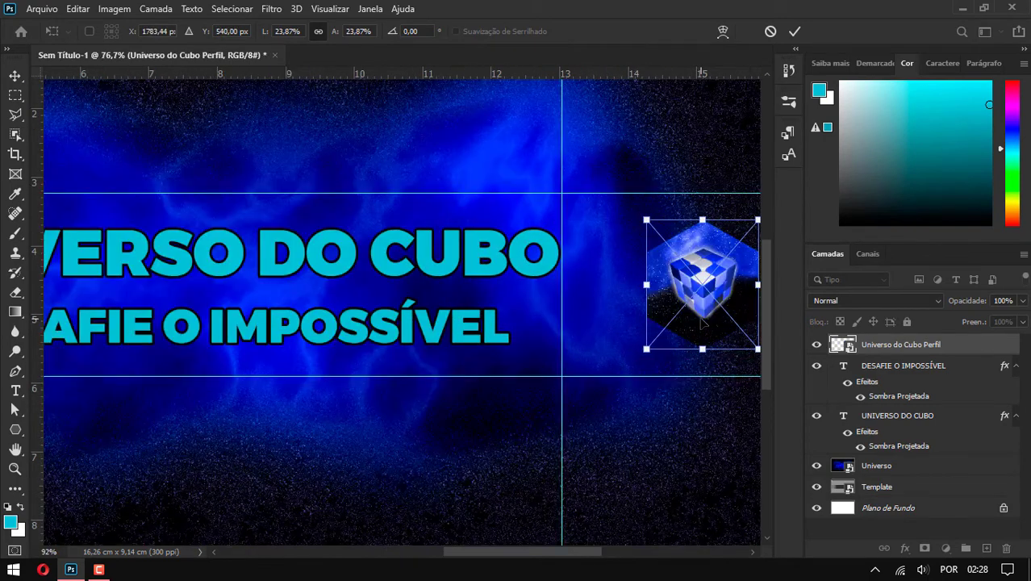
scroll(703, 322, up, 1)
drag(552, 558, 588, 559)
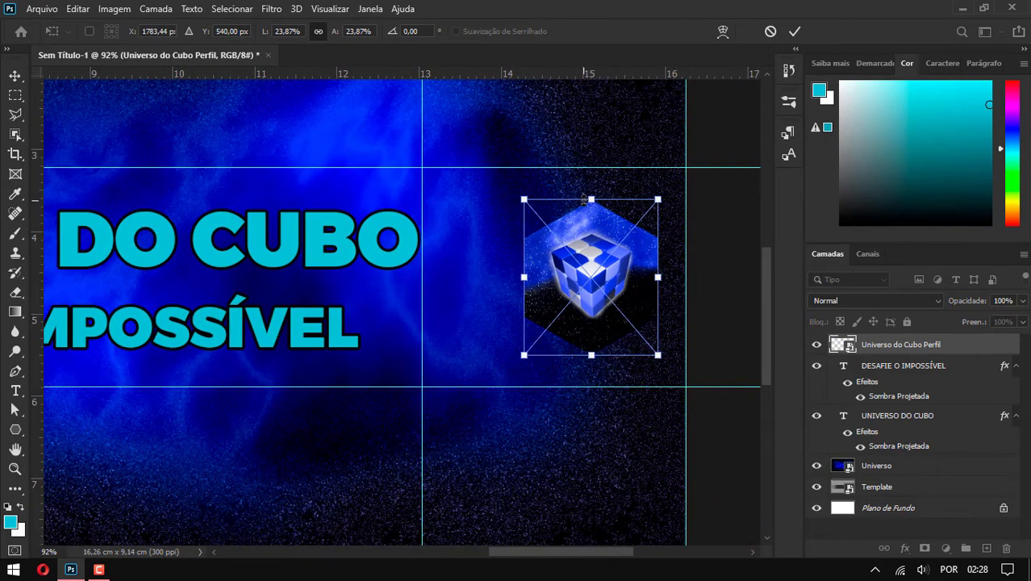
drag(610, 273, 612, 377)
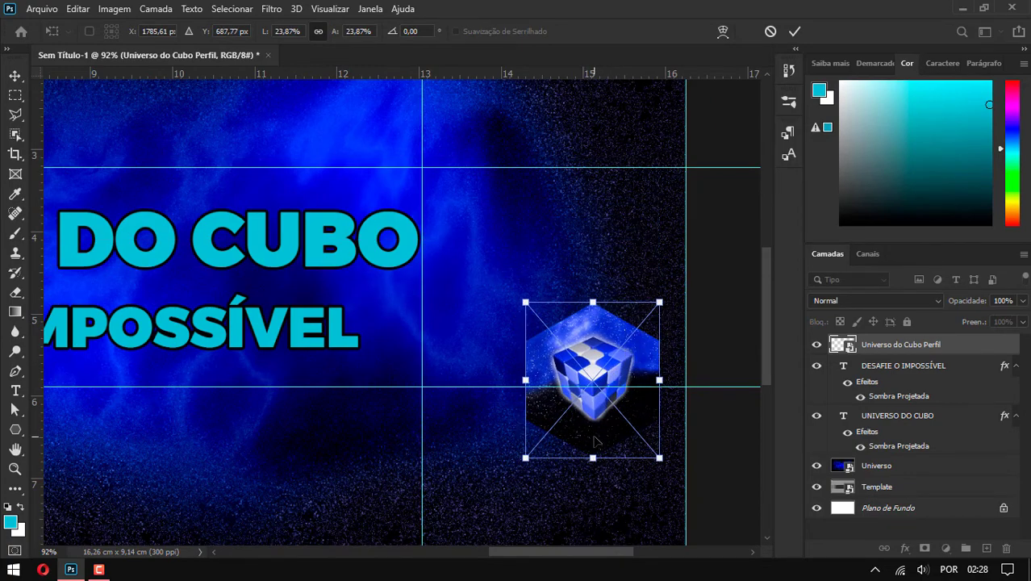
drag(594, 441, 600, 342)
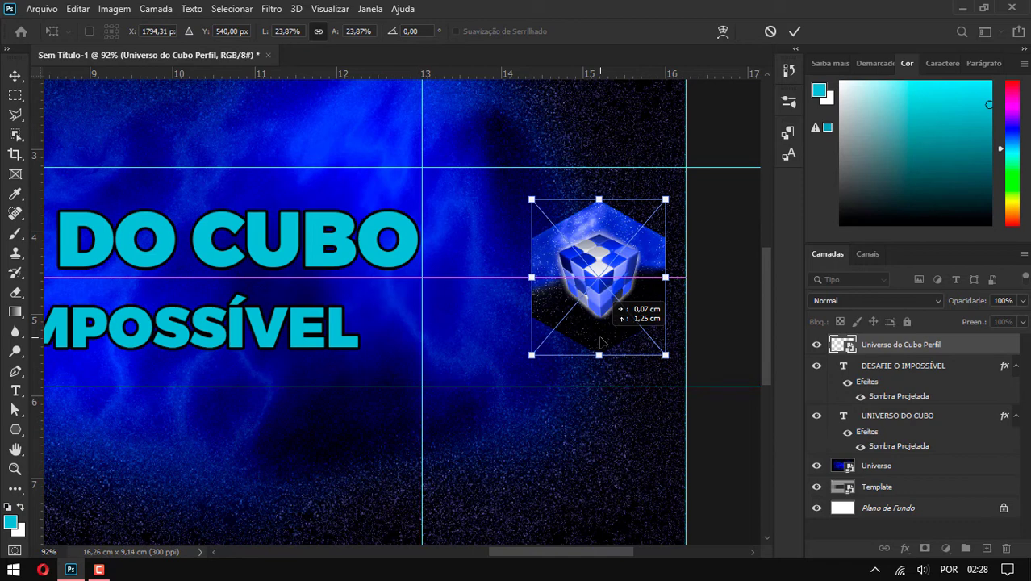
drag(600, 342, 550, 339)
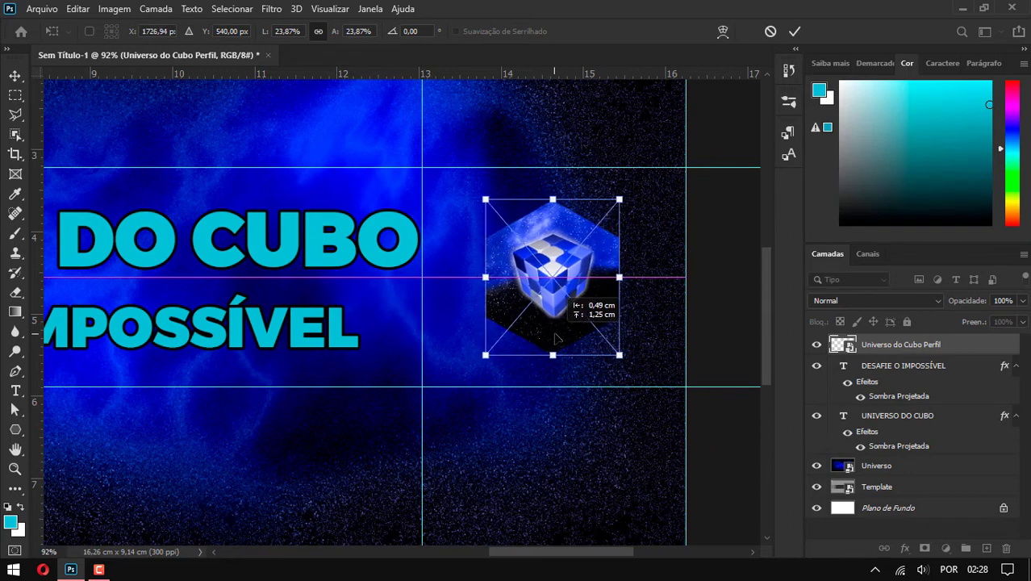
drag(550, 339, 557, 339)
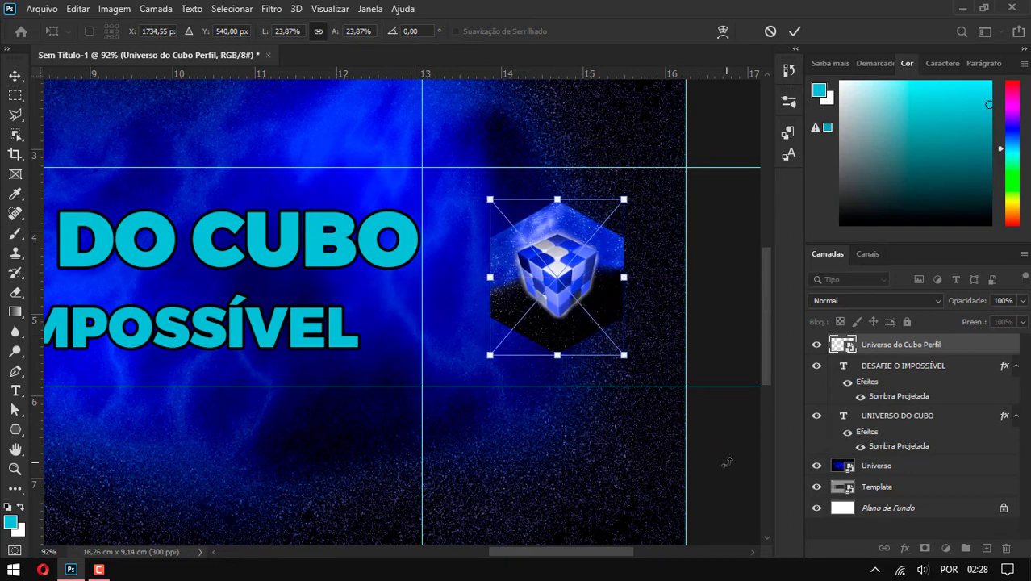
click(14, 76)
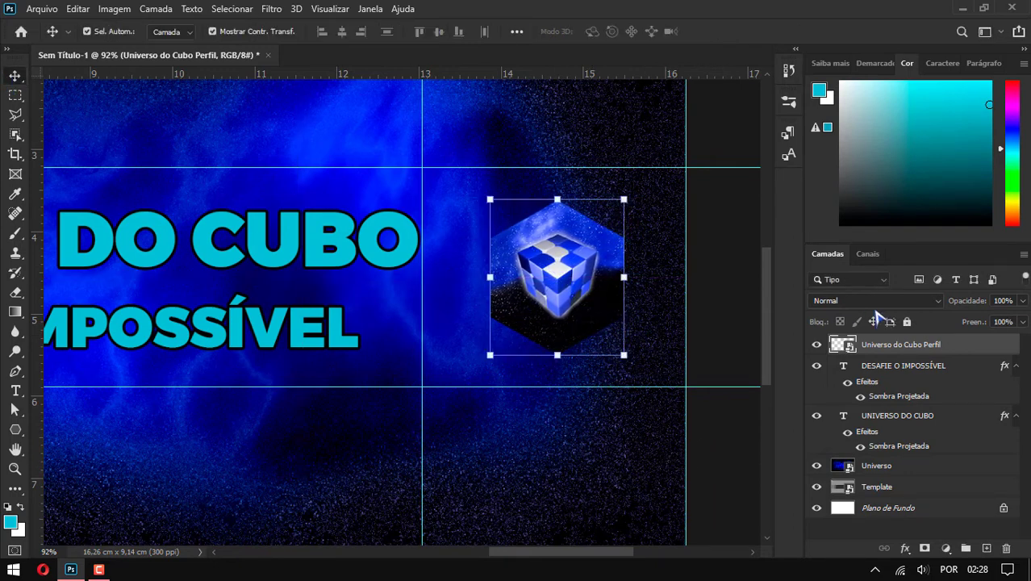
Add a white Brilho Externo (outer glow) of 9 px to the cube logo layer
right_click(875, 355)
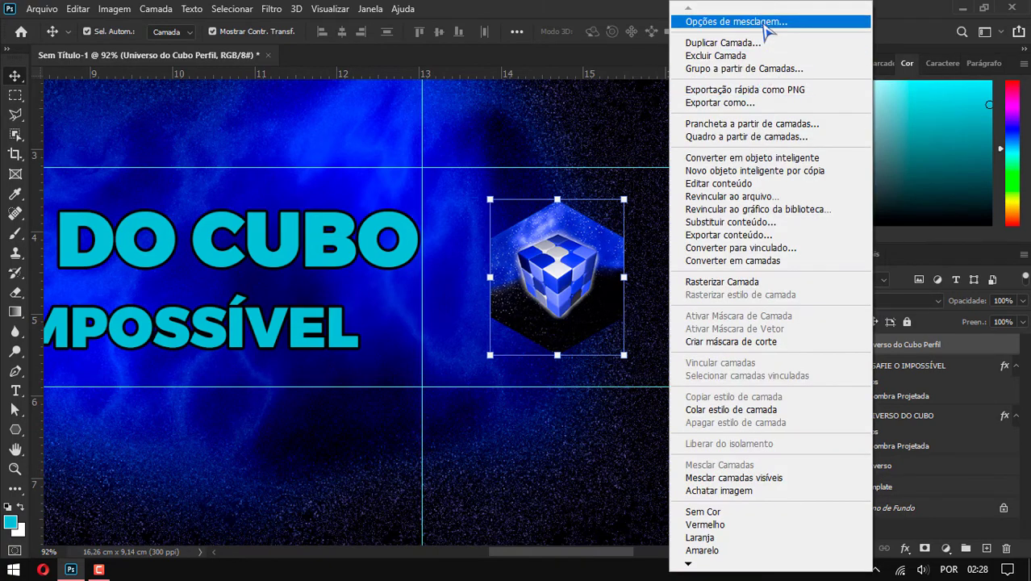
key(Escape)
key(space)
drag(562, 104, 856, 134)
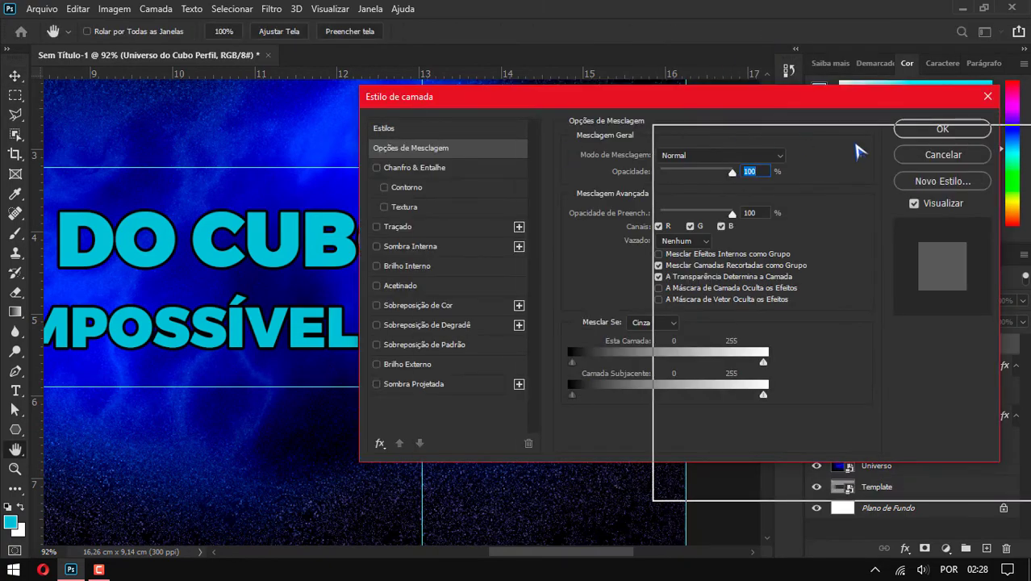
click(695, 402)
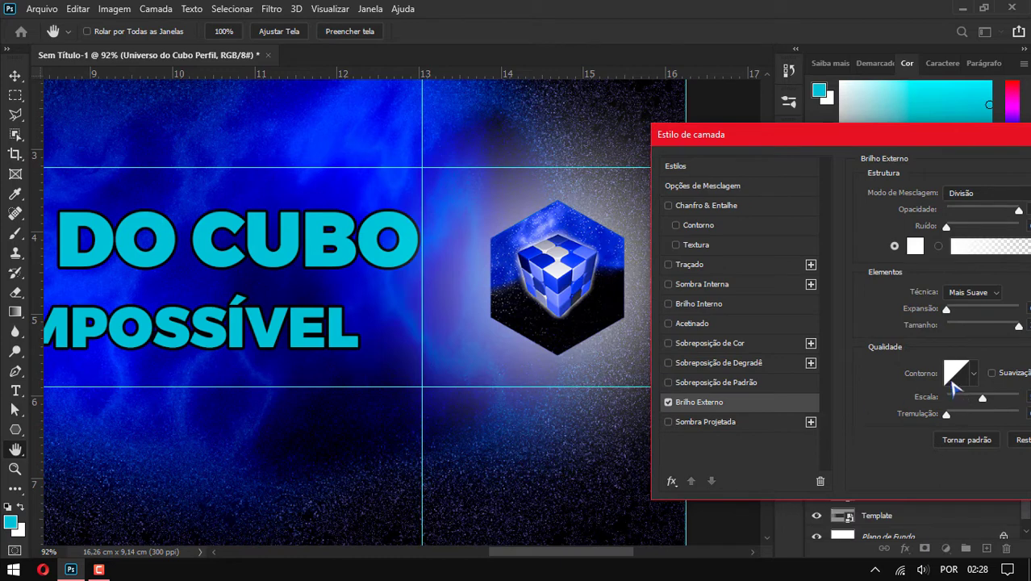
drag(1018, 327, 809, 337)
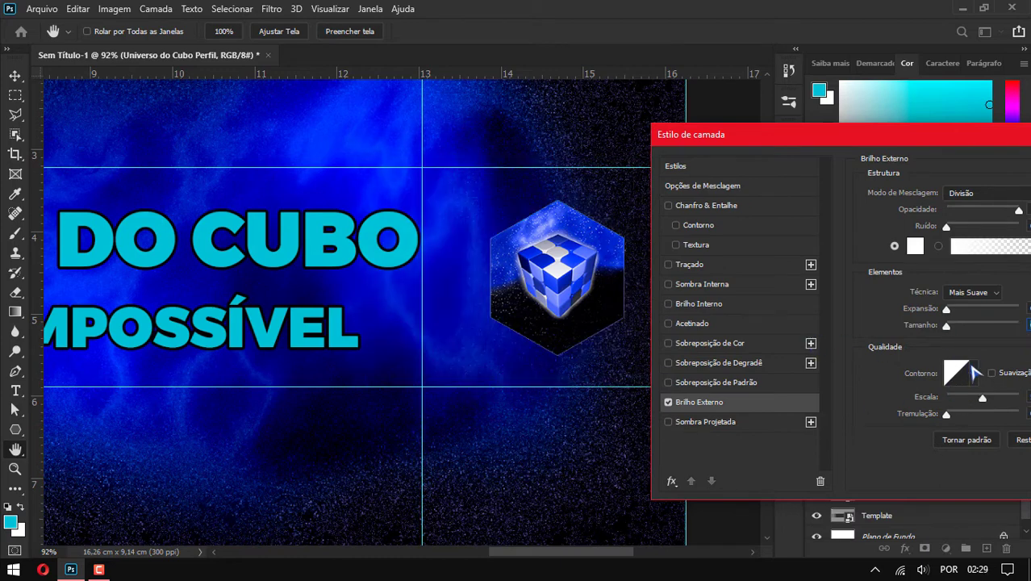
key(Up)
key(Up)
key(Up)
key(Up)
key(Up)
key(Up)
key(Up)
key(Up)
key(Up)
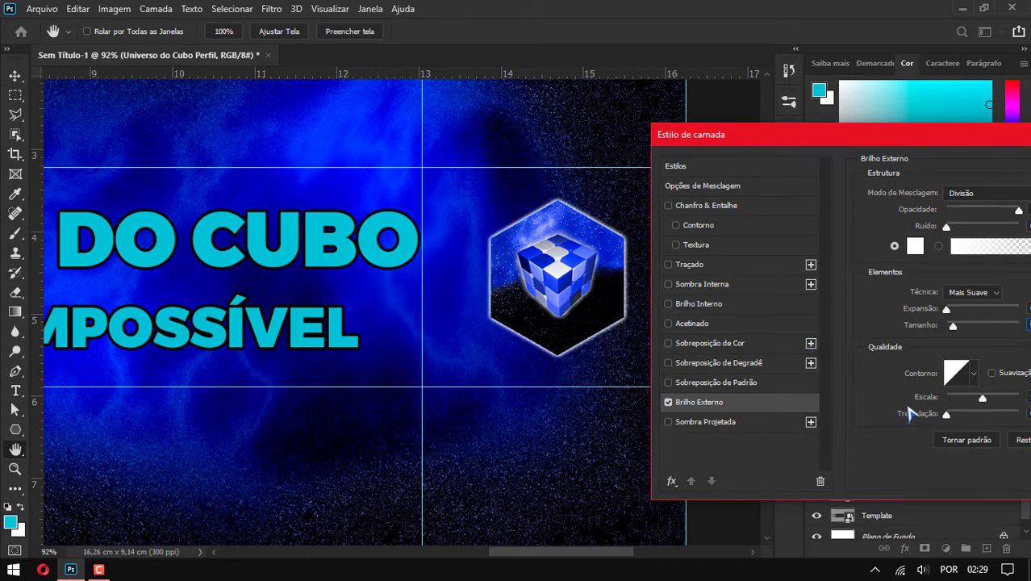
drag(660, 138, 273, 139)
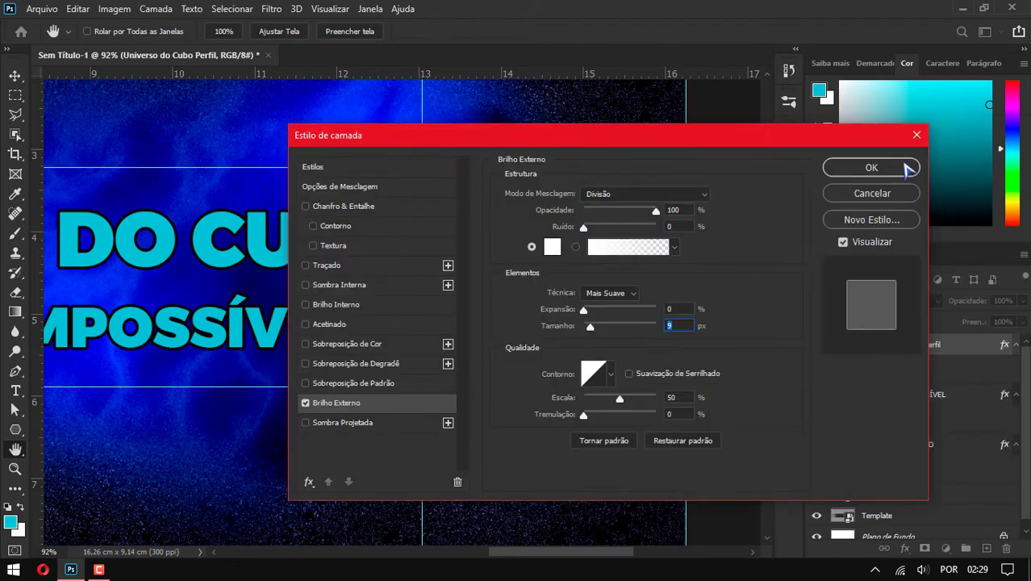
click(909, 166)
drag(616, 553, 448, 535)
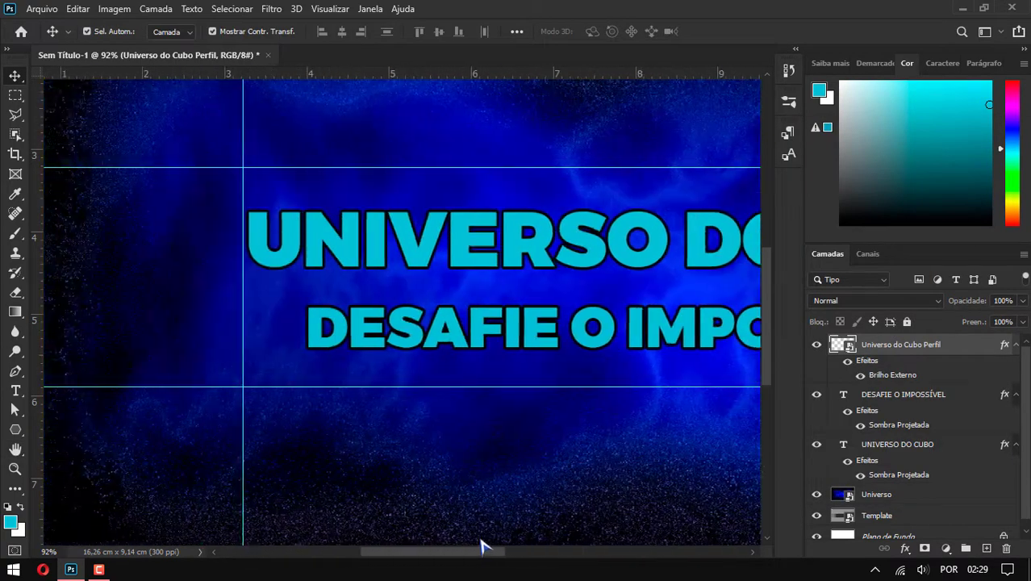
click(958, 8)
drag(197, 121, 83, 570)
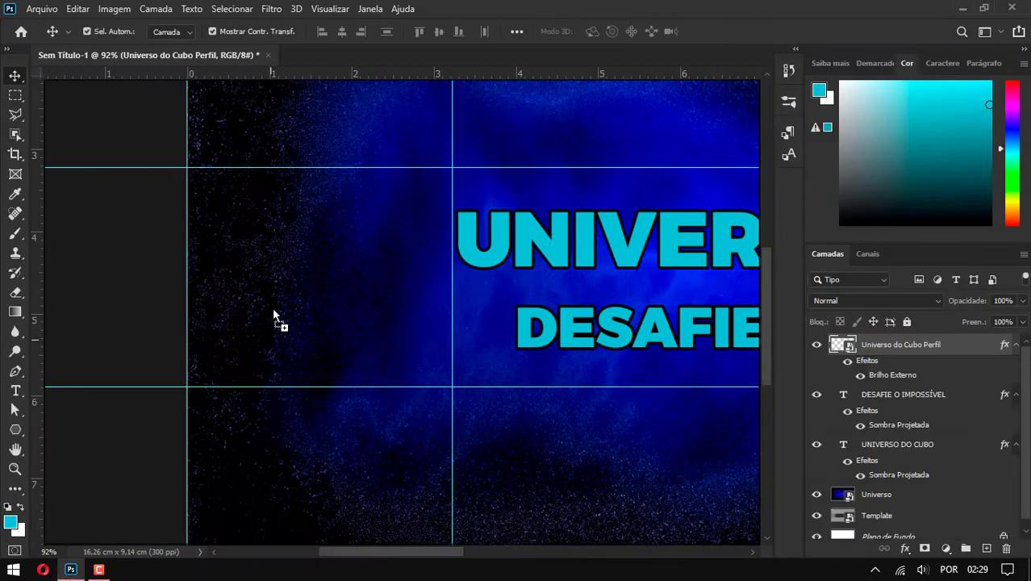
drag(83, 570, 309, 278)
key(Return)
scroll(648, 297, down, 2)
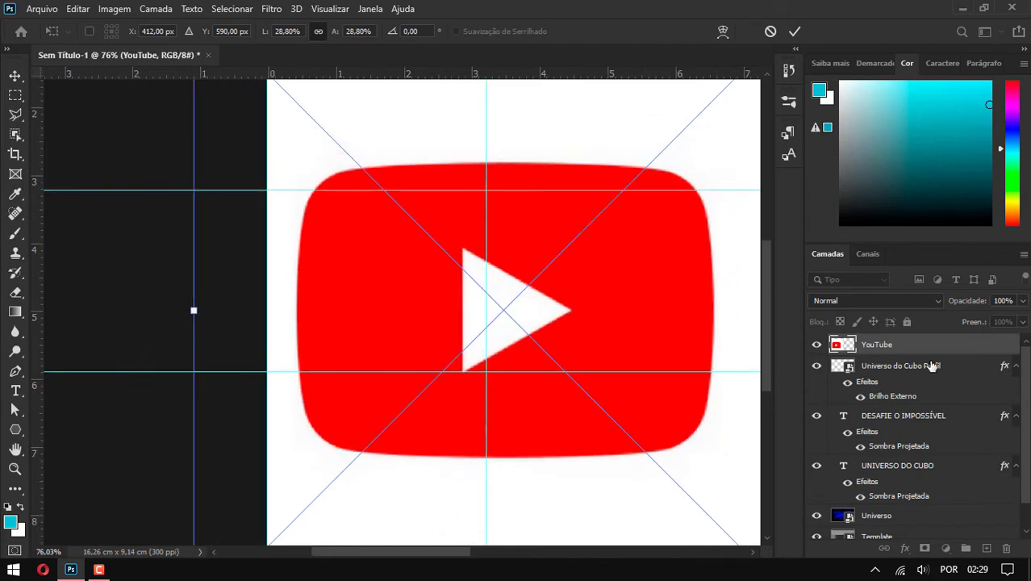
scroll(519, 136, down, 3)
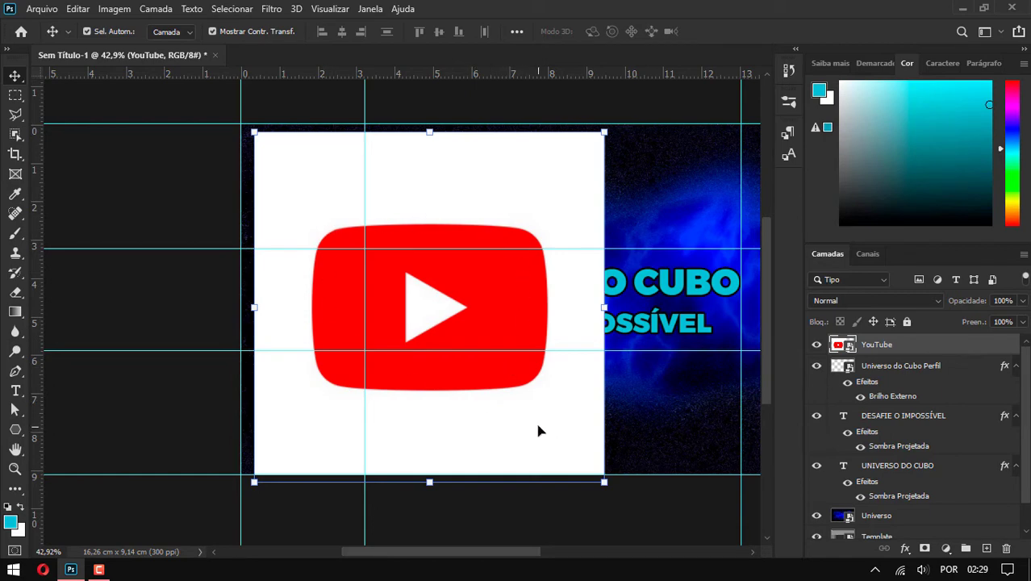
right_click(872, 347)
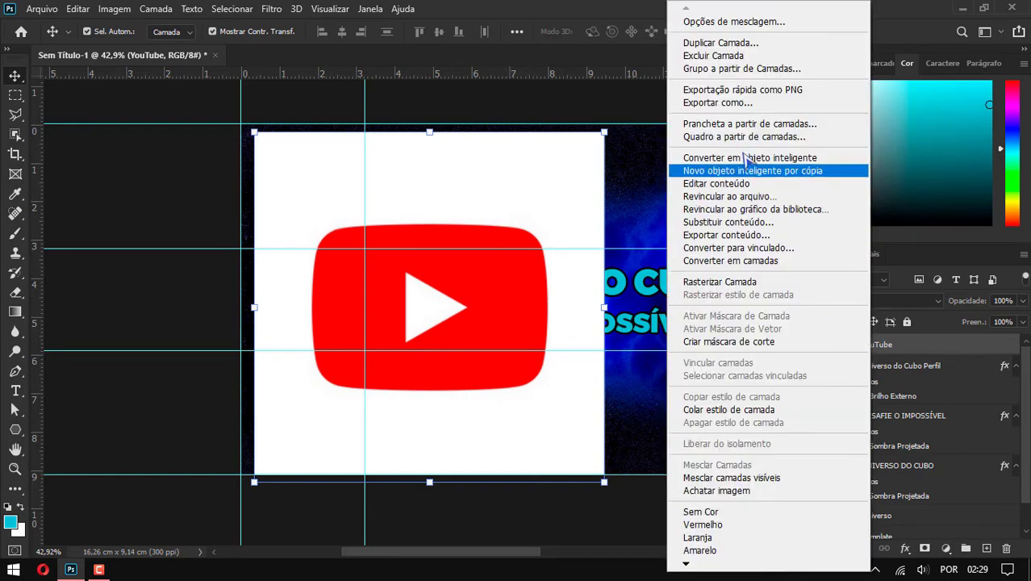
click(746, 66)
scroll(340, 322, up, 1)
scroll(340, 321, up, 1)
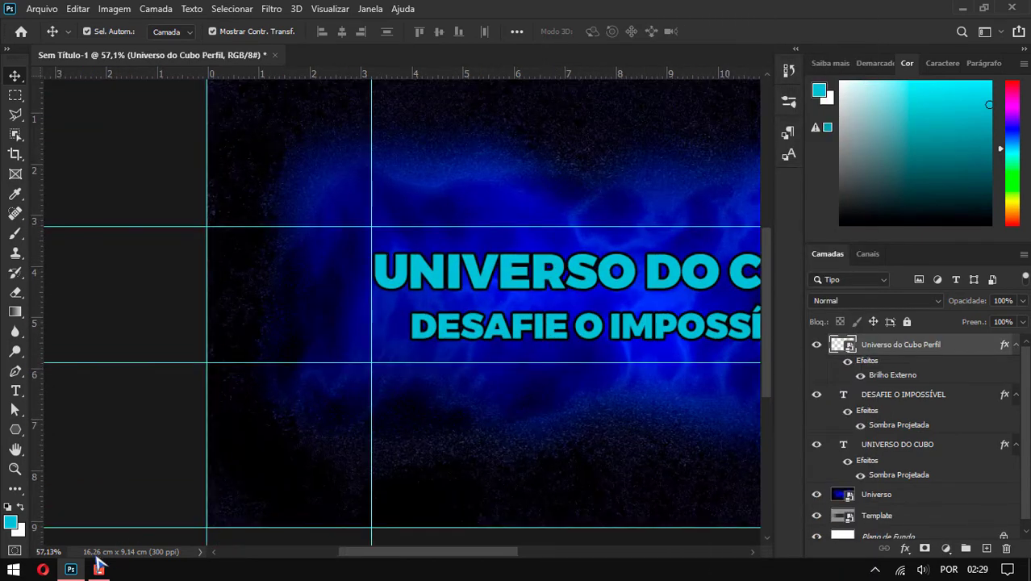
On remove.bg, remove the YouTube image's background and download the transparent PNG
click(43, 569)
text(rem)
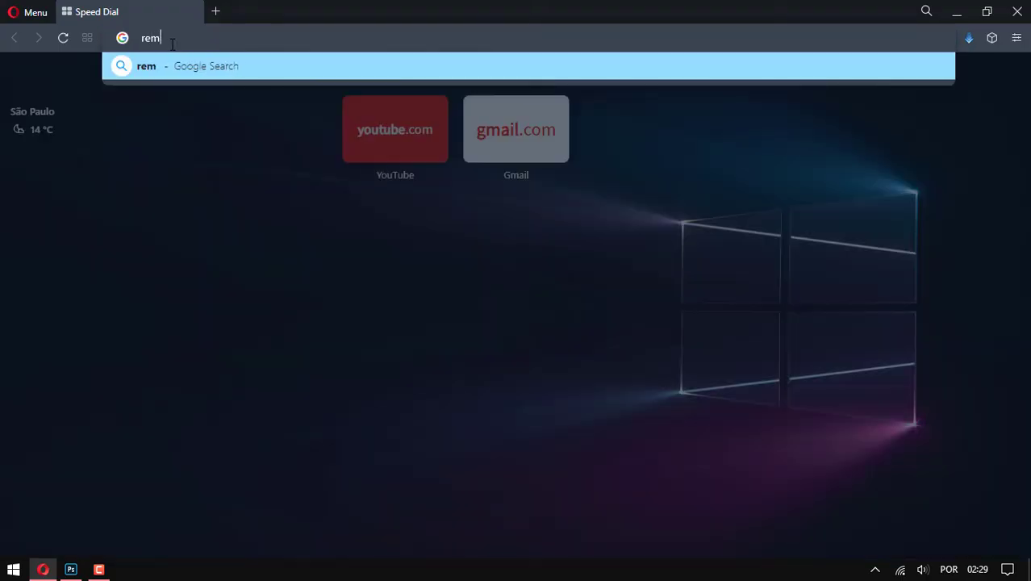
text(ove.b)
text(g)
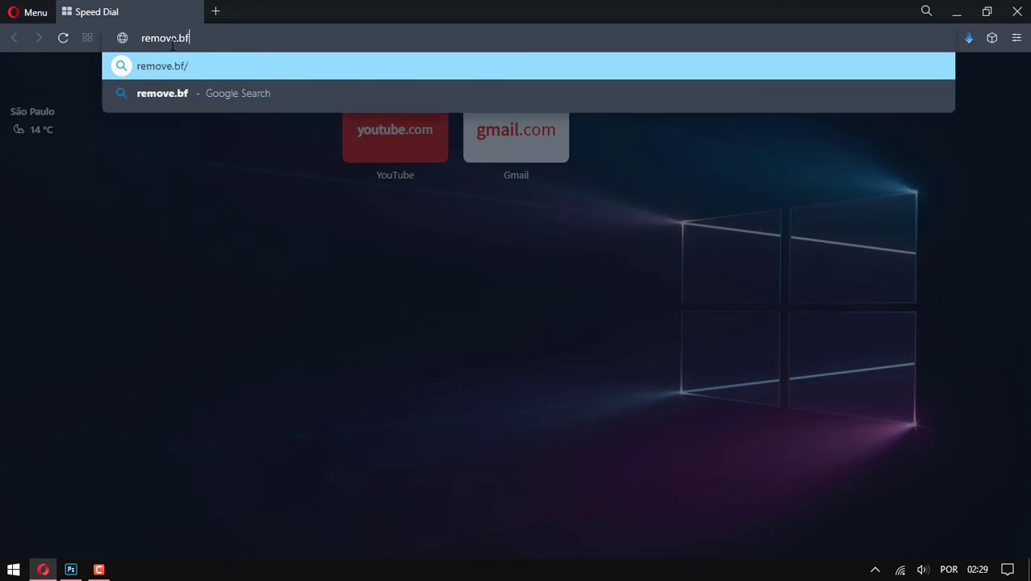
key(Return)
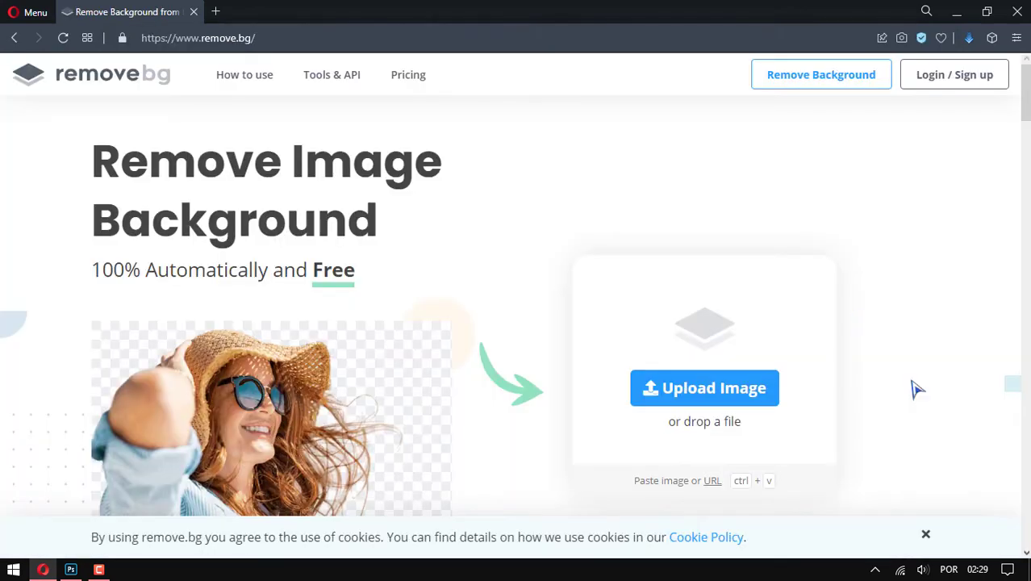
key(super+d)
drag(187, 122, 348, 279)
click(217, 137)
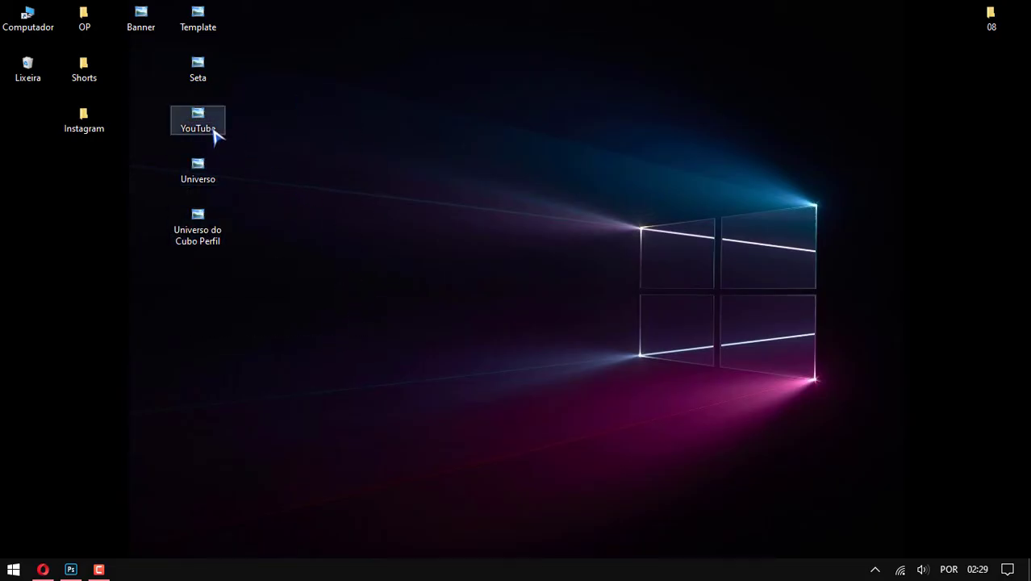
drag(216, 137, 44, 565)
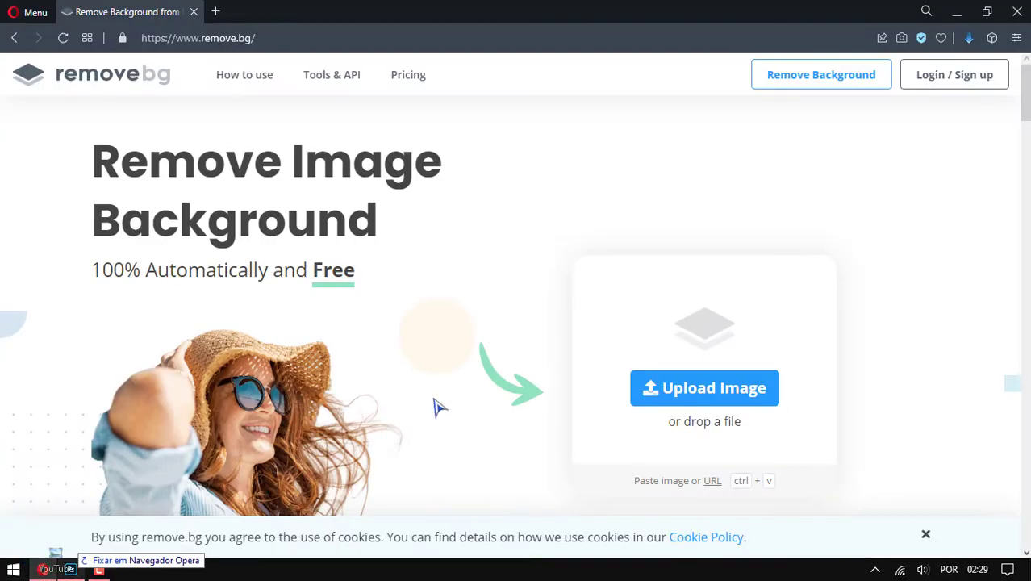
drag(435, 406, 471, 390)
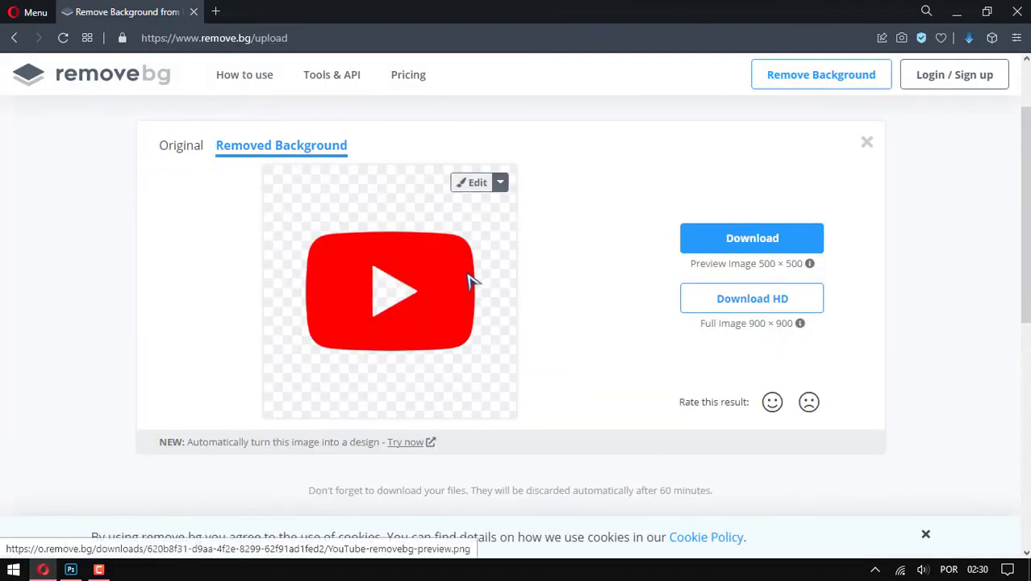
click(777, 248)
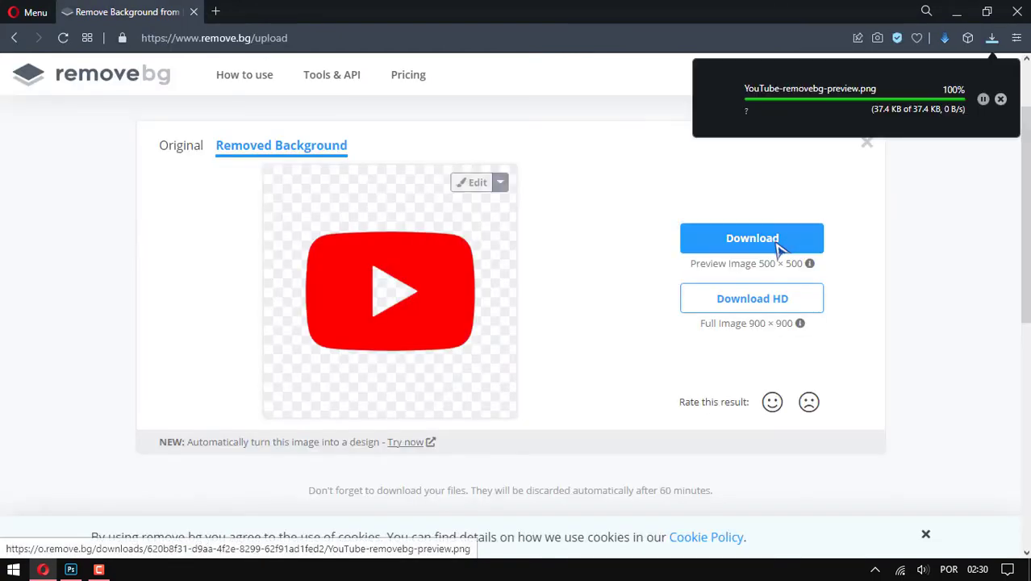
Remove the Seta arrow image's background on remove.bg and download it
click(956, 12)
drag(28, 119, 246, 127)
drag(198, 70, 47, 567)
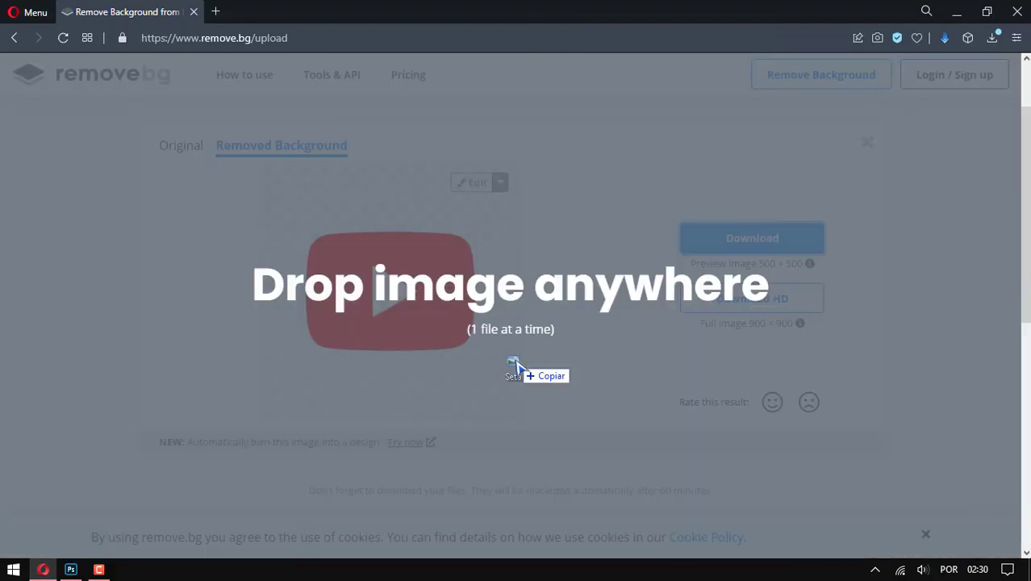
drag(47, 568, 520, 364)
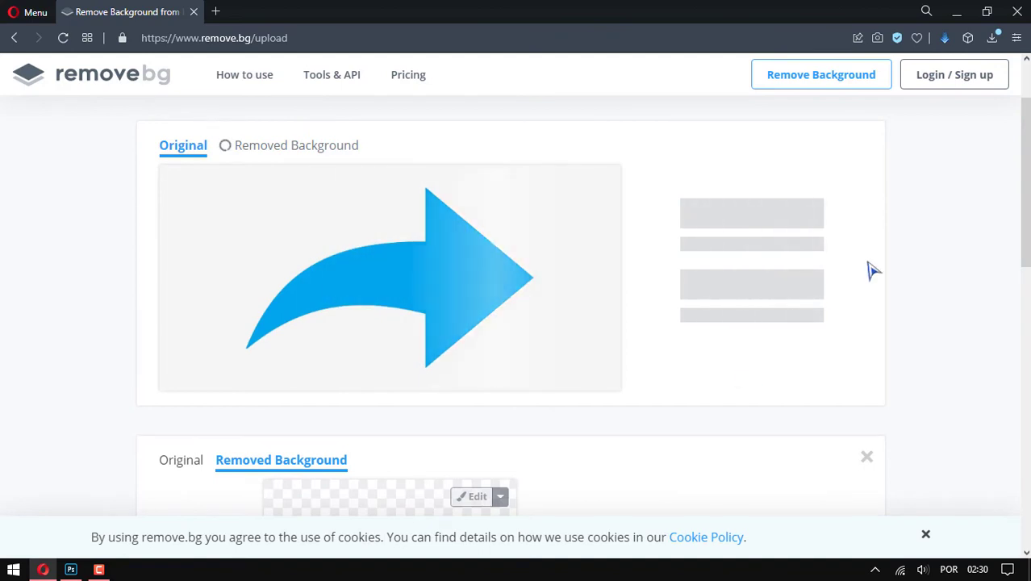
click(753, 228)
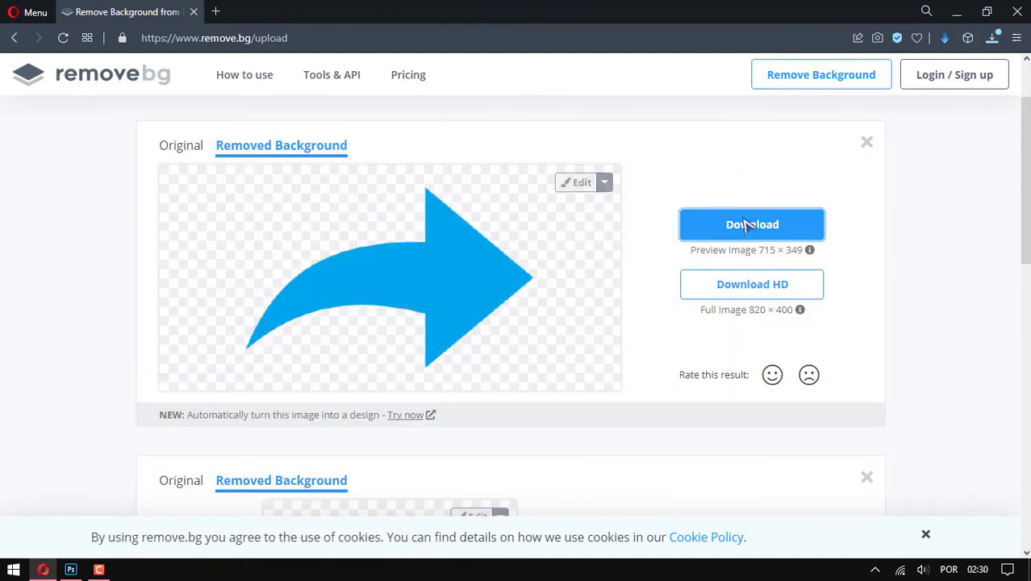
Place the background-free YouTube icon into the Photoshop banner
click(956, 11)
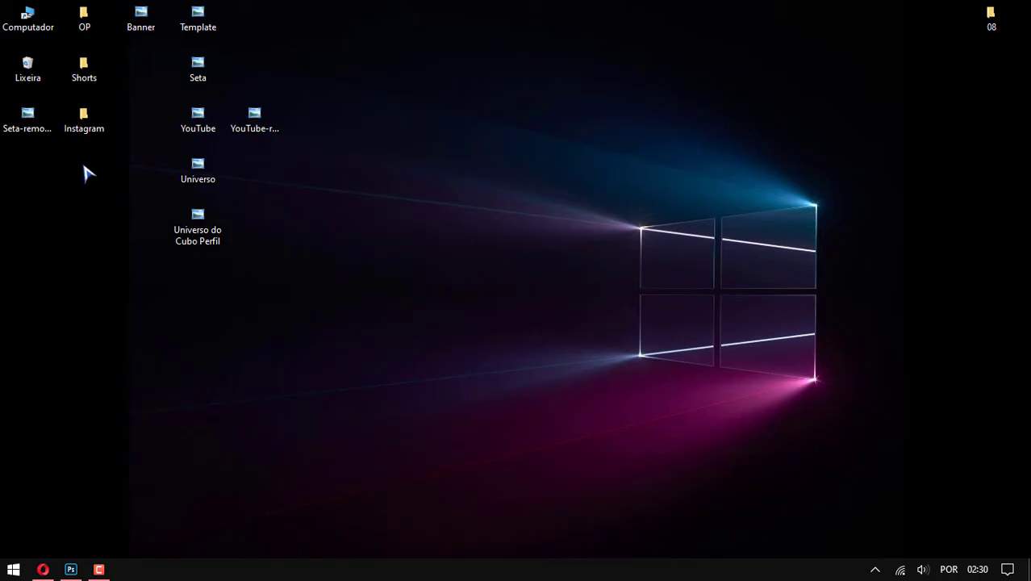
mouse_move(24, 125)
mouse_down()
mouse_move(262, 181)
mouse_move(253, 83)
mouse_up()
click(267, 135)
drag(266, 135, 250, 333)
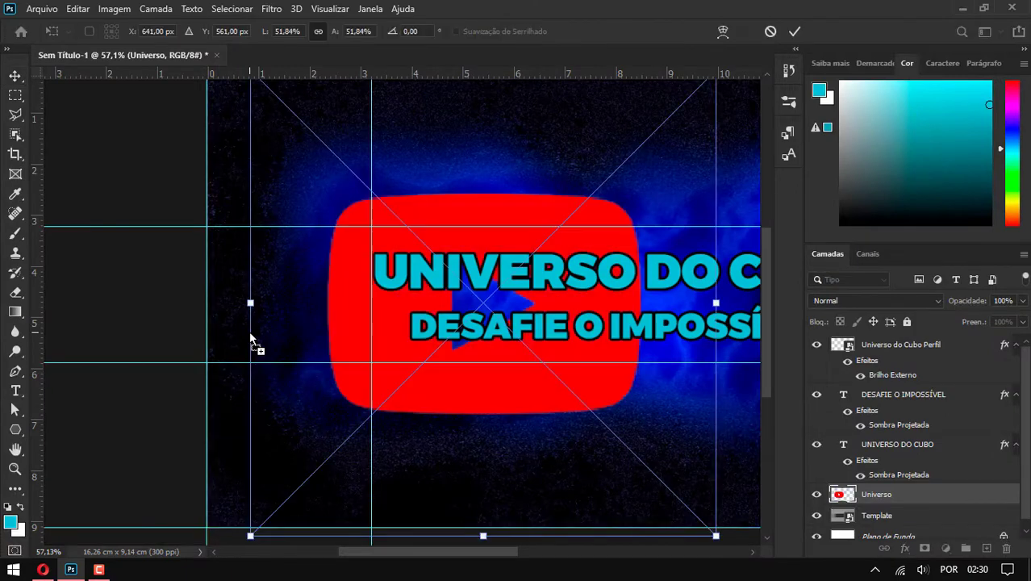
key(Return)
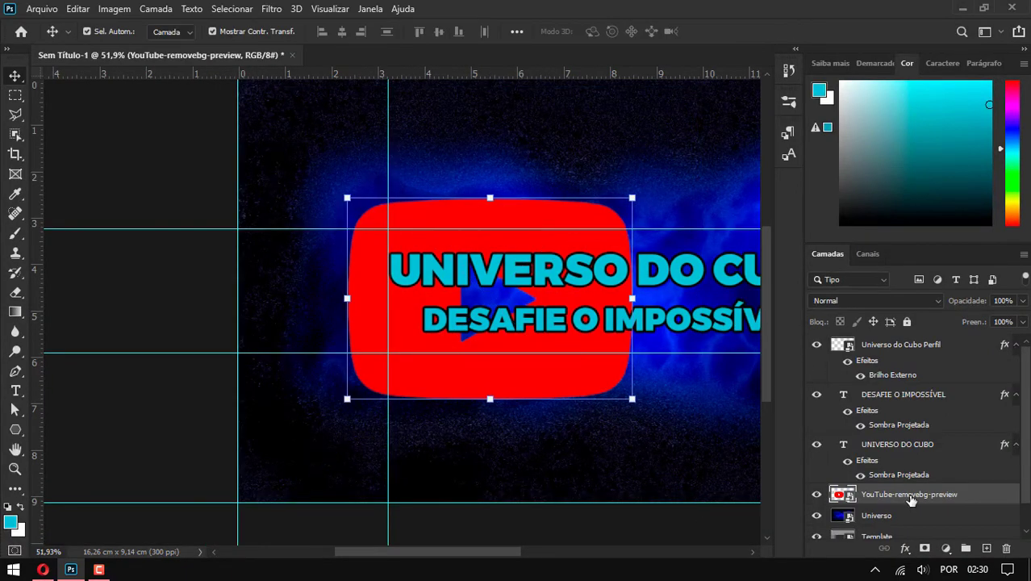
Convert the YouTube icon to a smart object, shrink it left of the title, and duplicate the subtitle
right_click(910, 495)
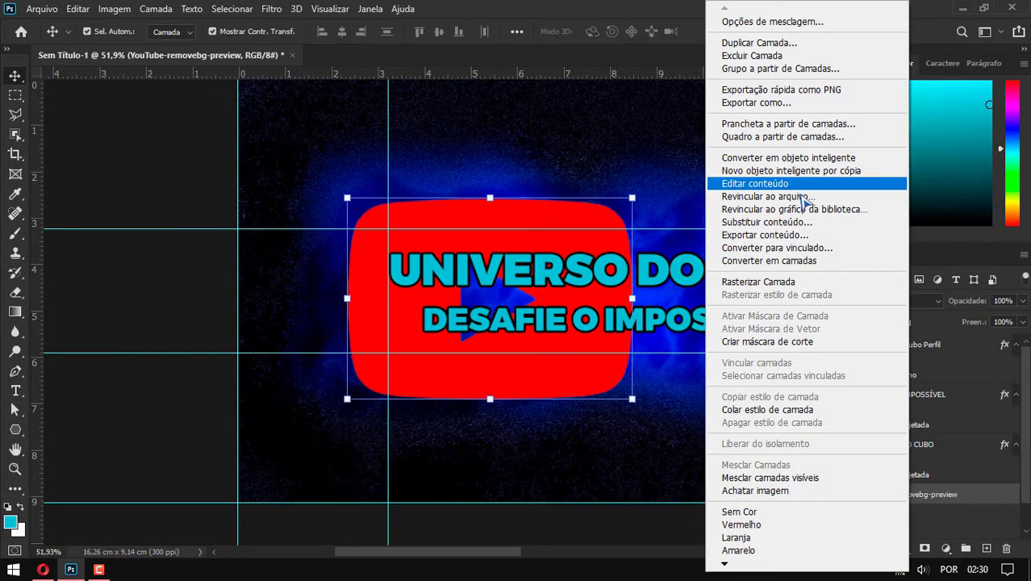
click(787, 158)
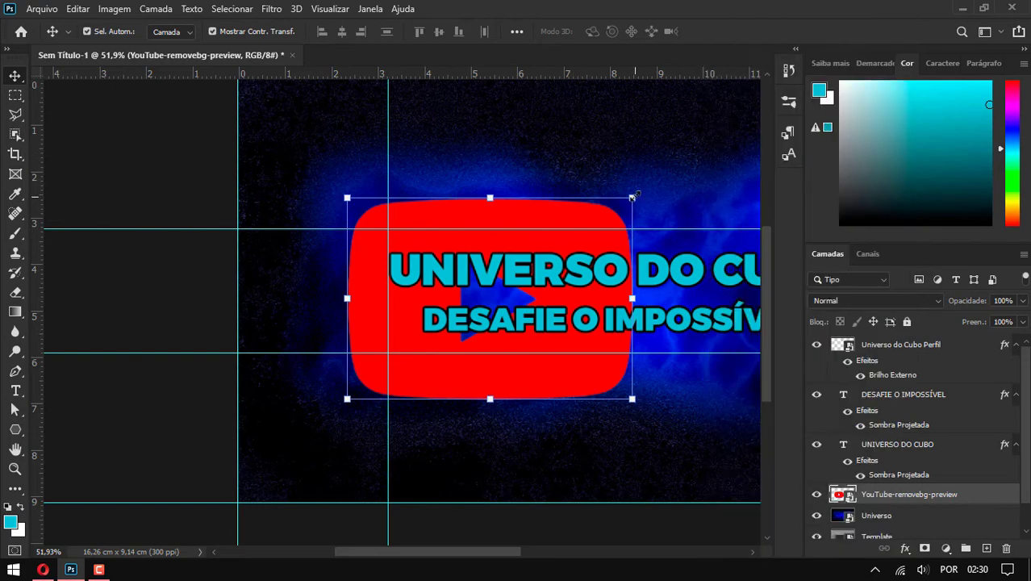
drag(634, 195, 398, 338)
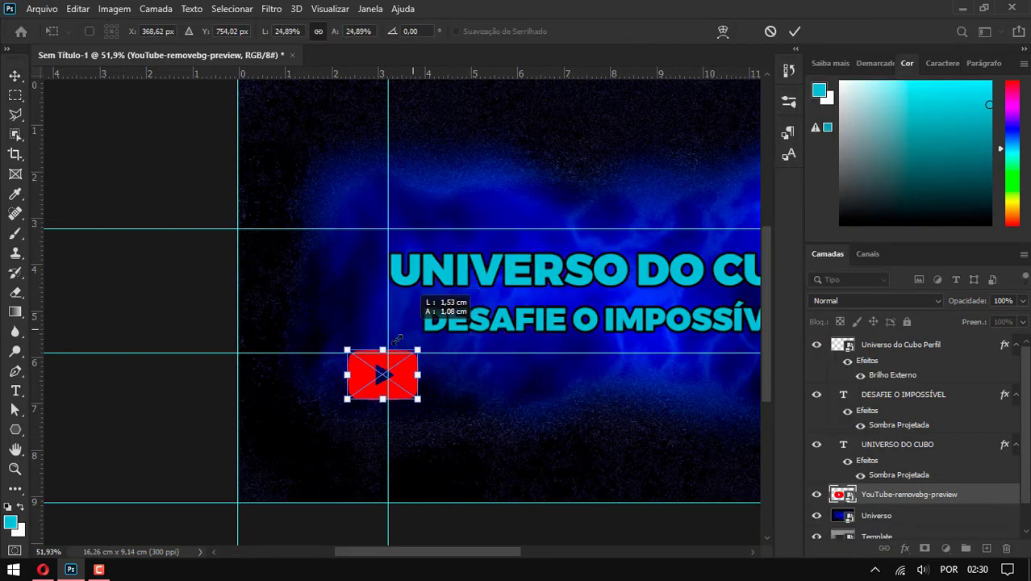
scroll(296, 298, up, 3)
key(Return)
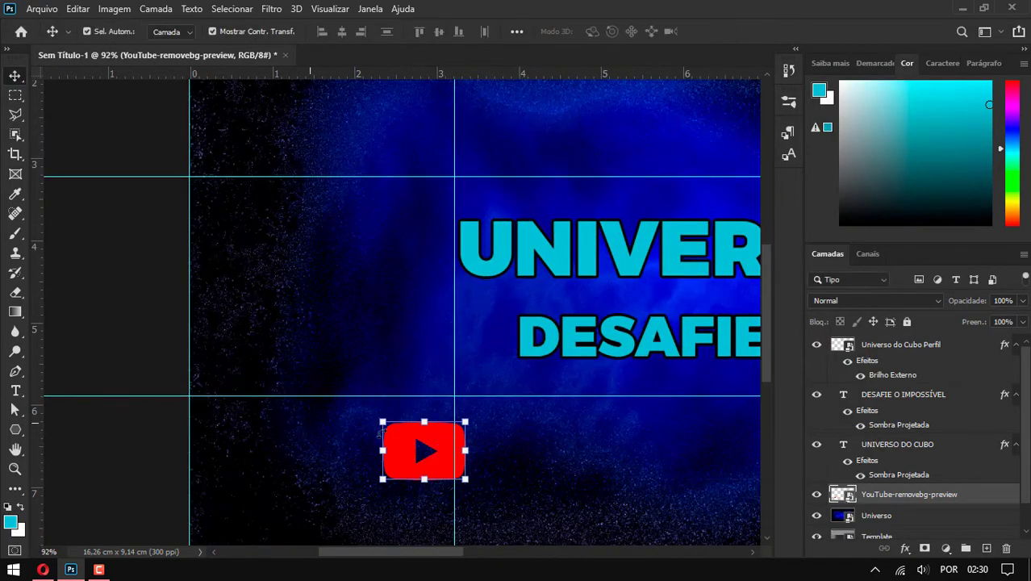
drag(408, 454, 307, 282)
scroll(308, 282, up, 2)
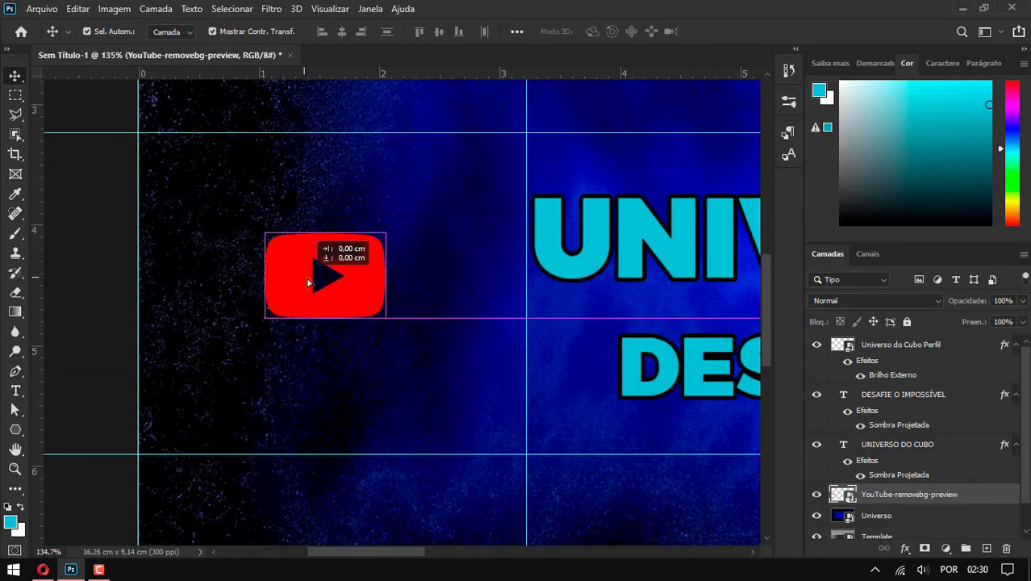
scroll(307, 274, down, 3)
mouse_move(620, 316)
mouse_down()
mouse_move(597, 304)
mouse_move(630, 327)
mouse_move(620, 336)
mouse_move(370, 308)
mouse_up()
Shrink the subtitle copy and place it under the YouTube logo
scroll(319, 305, up, 4)
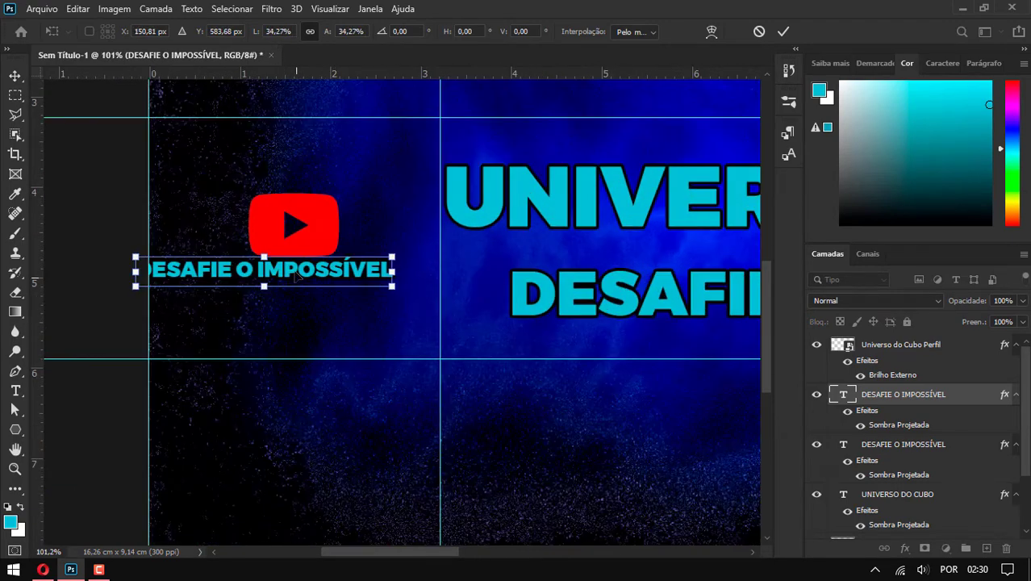
drag(297, 276, 326, 304)
key(Return)
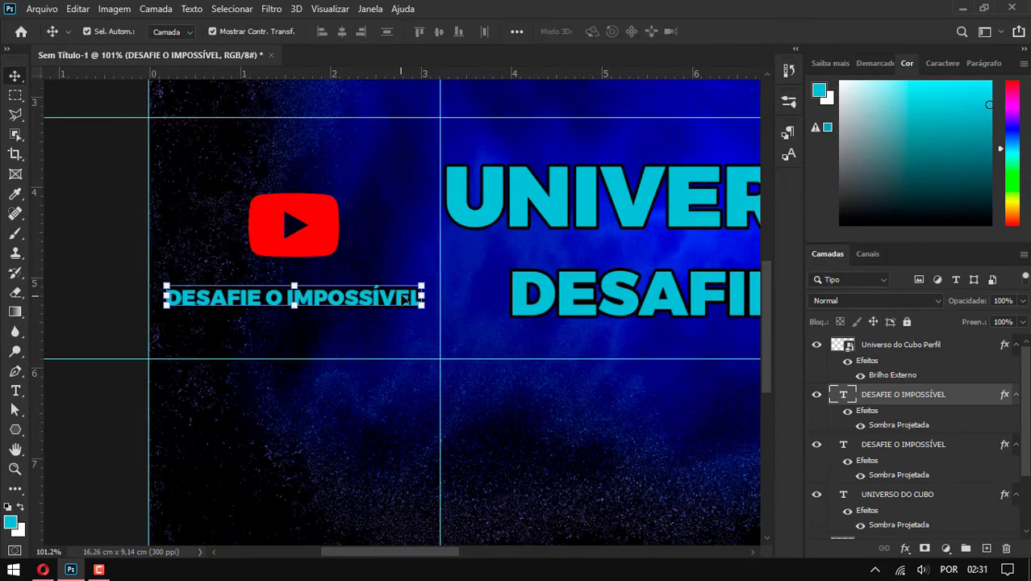
Change the copied text to 'INSCREVA-SE' and centre it beneath the logo at 126.54%
key(t)
click(405, 299)
drag(420, 299, 168, 296)
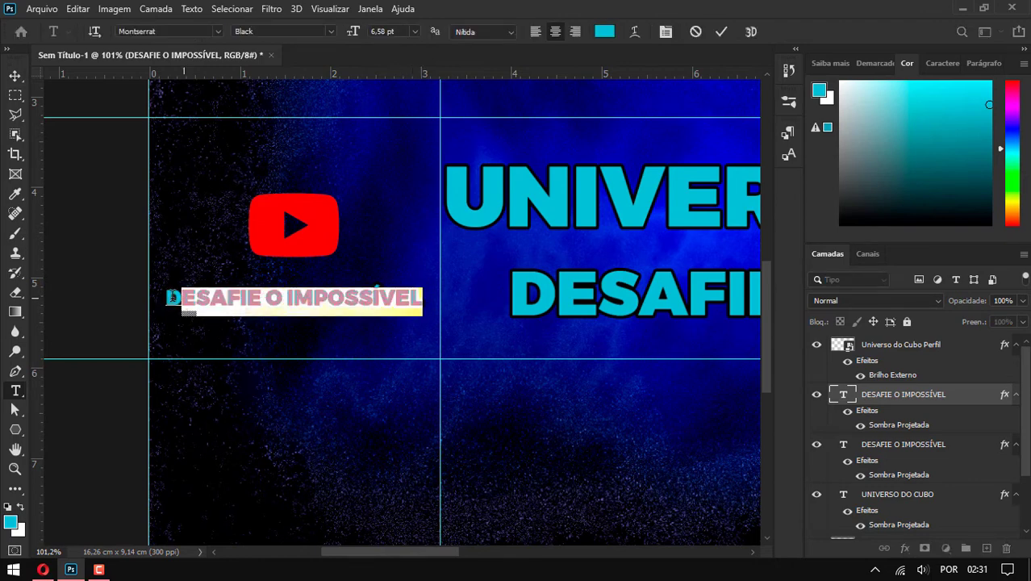
text(INS)
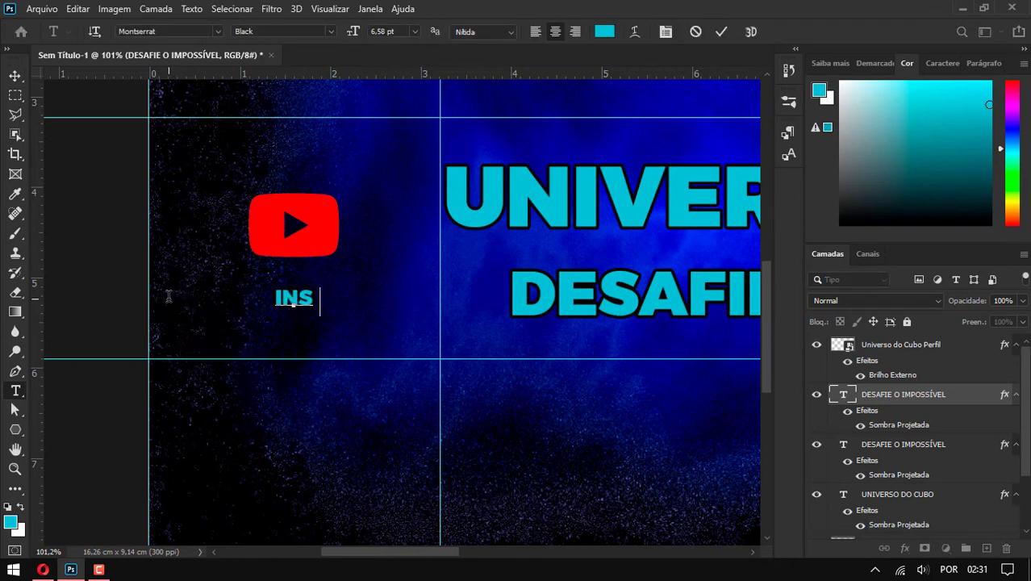
text(CREVA-SE)
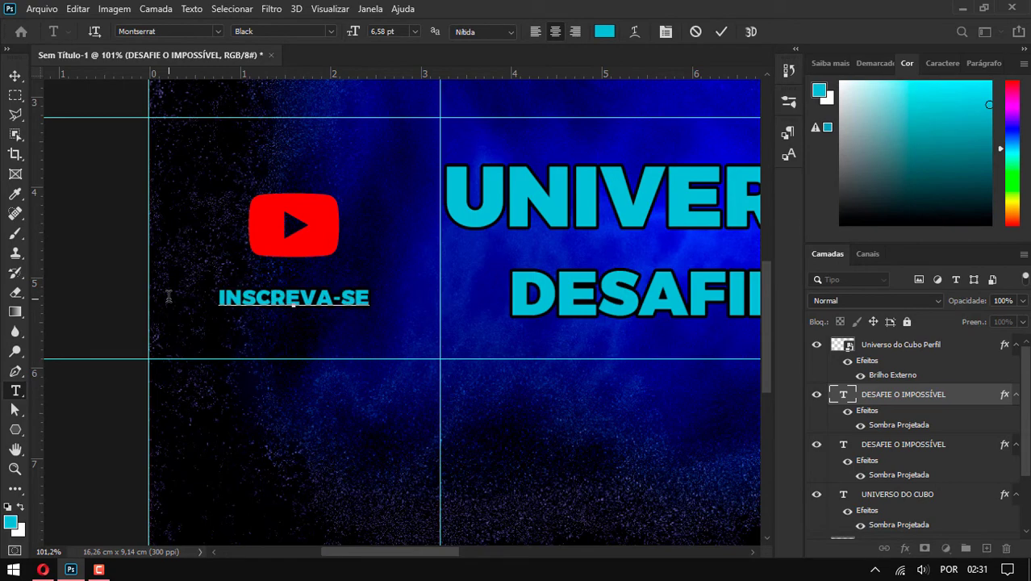
click(16, 75)
scroll(336, 345, up, 2)
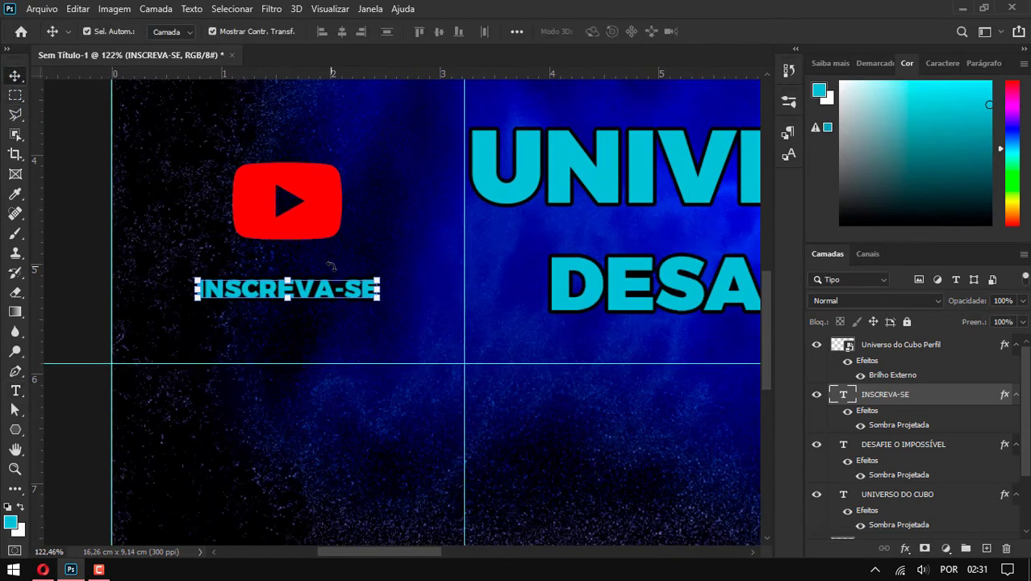
mouse_move(330, 294)
mouse_down()
mouse_move(301, 284)
mouse_move(396, 303)
mouse_move(357, 299)
mouse_up()
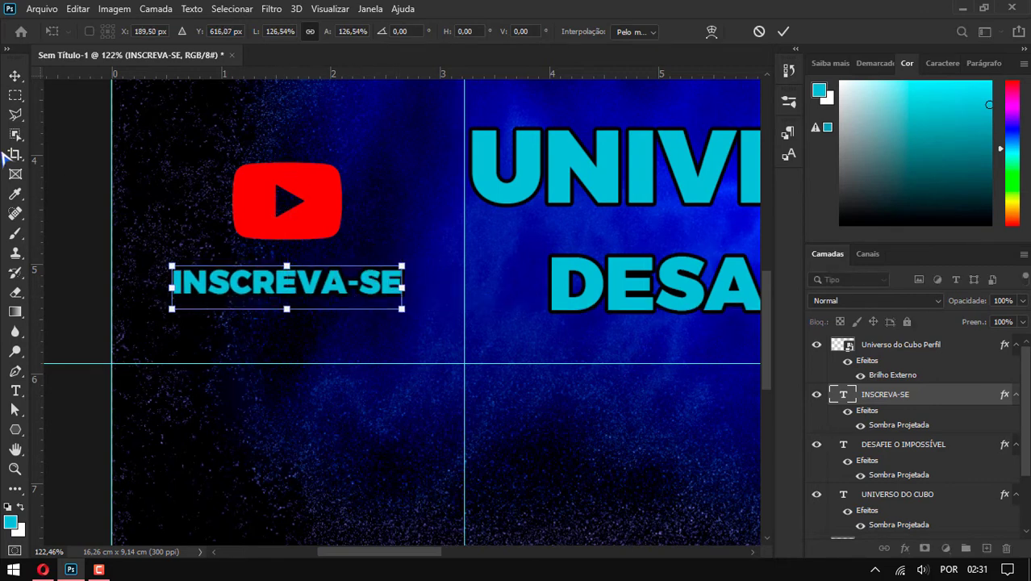
click(15, 76)
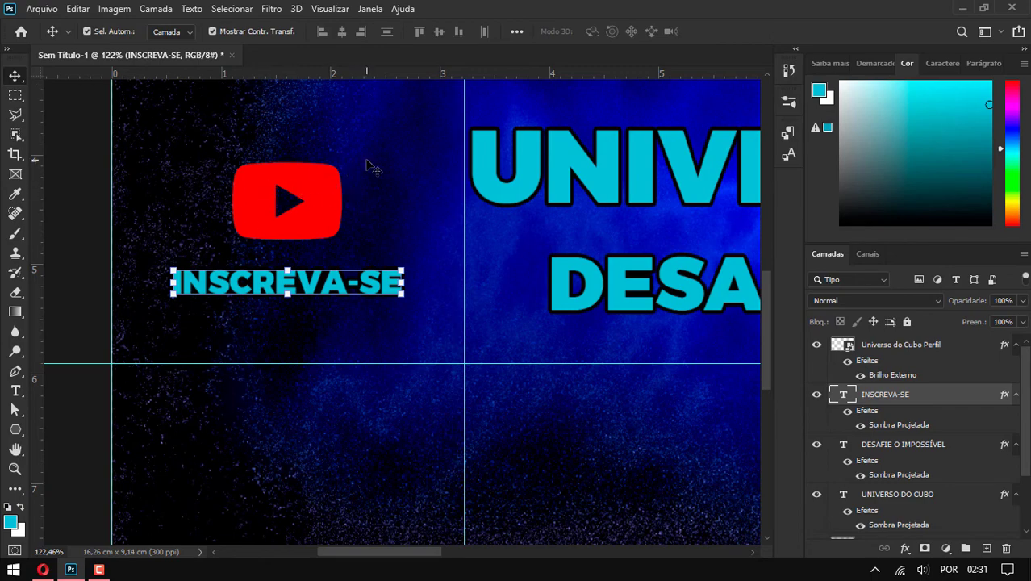
Give the YouTube logo layer a strong blue #000cff colour overlay
click(333, 204)
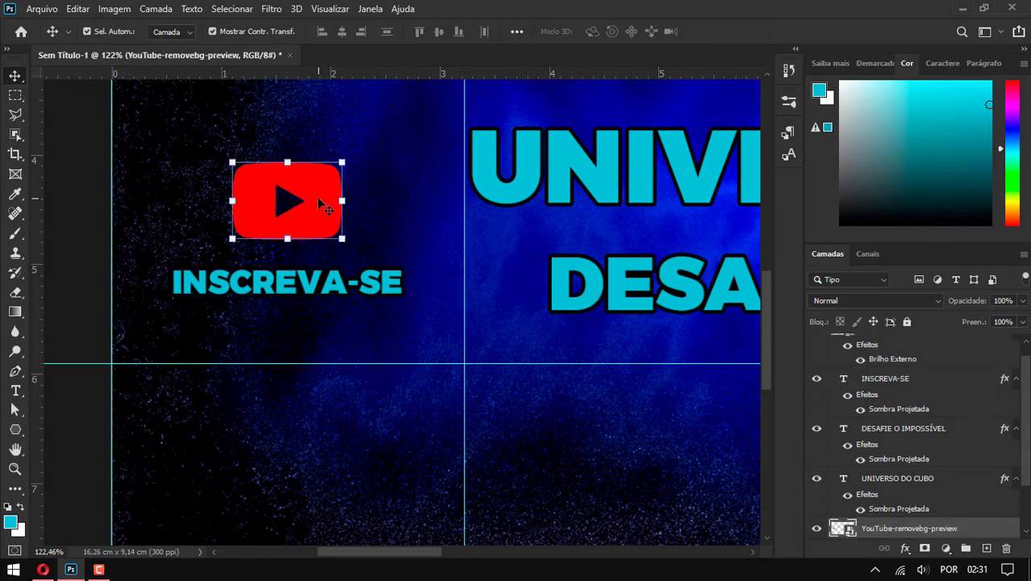
right_click(937, 537)
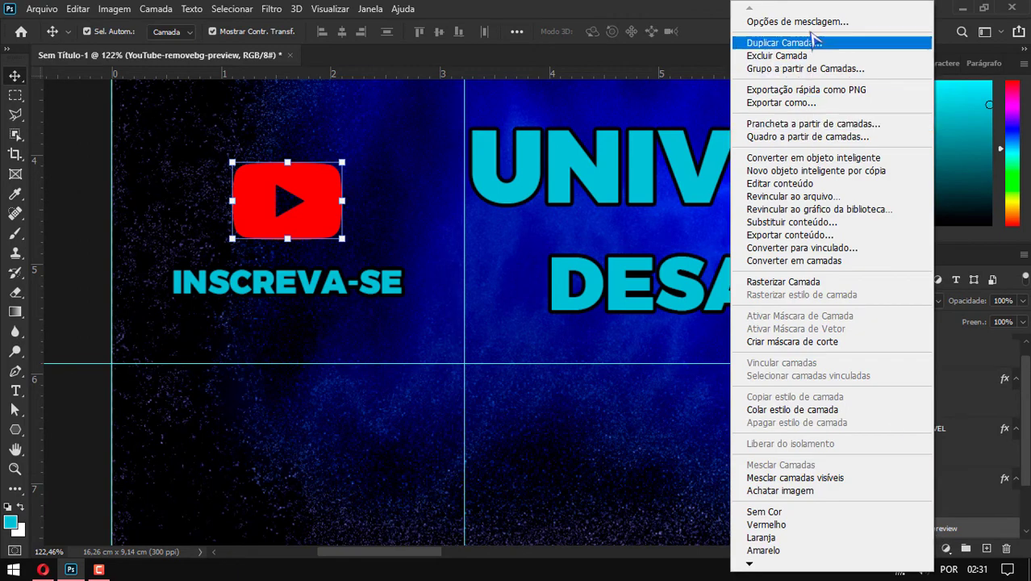
click(816, 29)
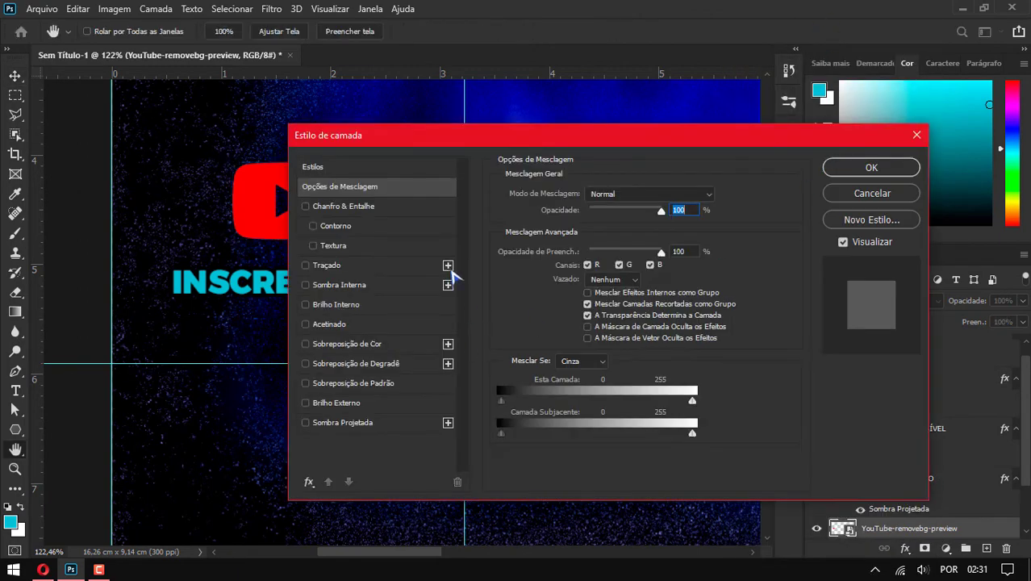
drag(680, 138, 861, 117)
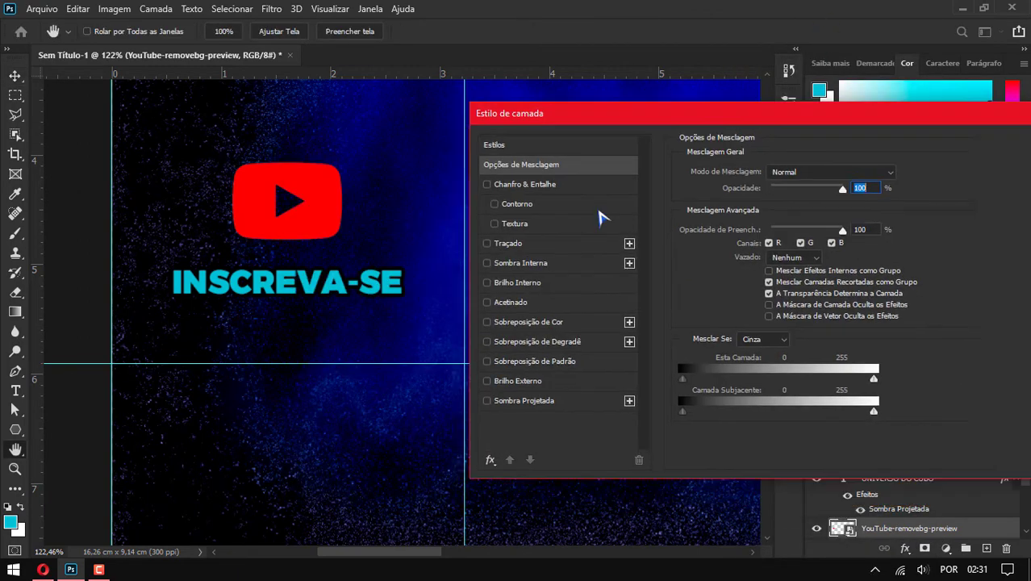
click(508, 322)
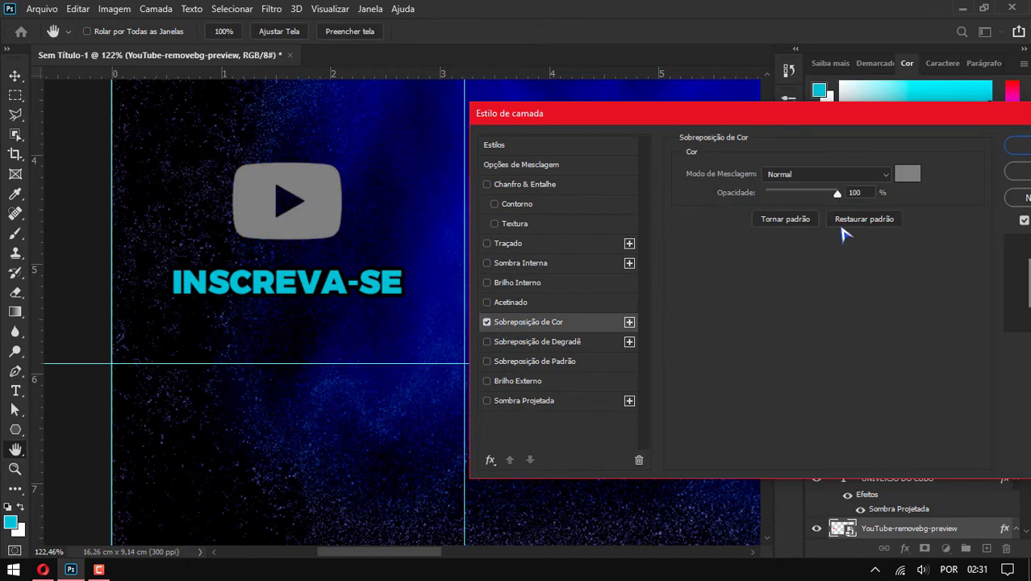
click(906, 177)
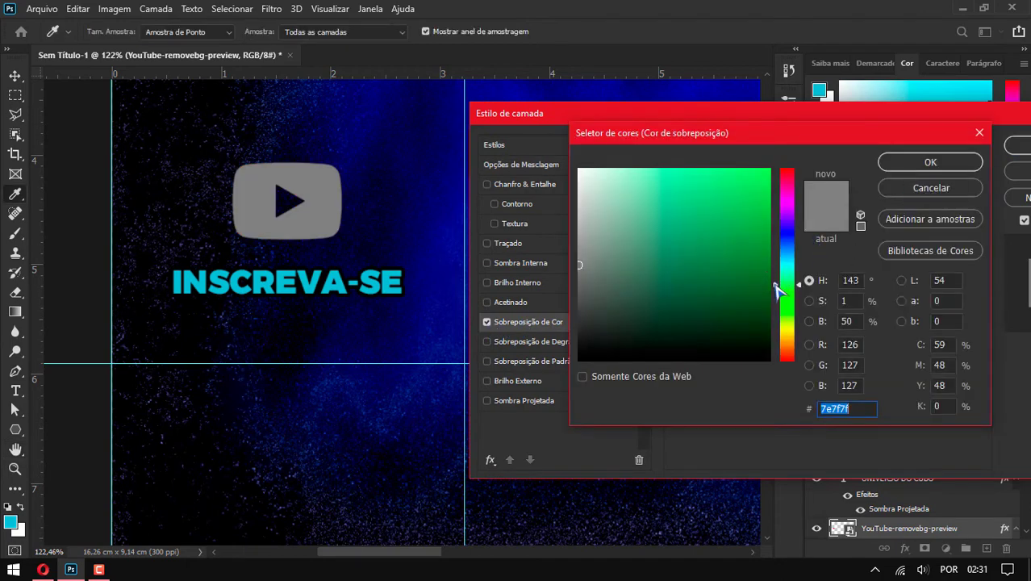
drag(776, 292, 792, 257)
text(0078ff)
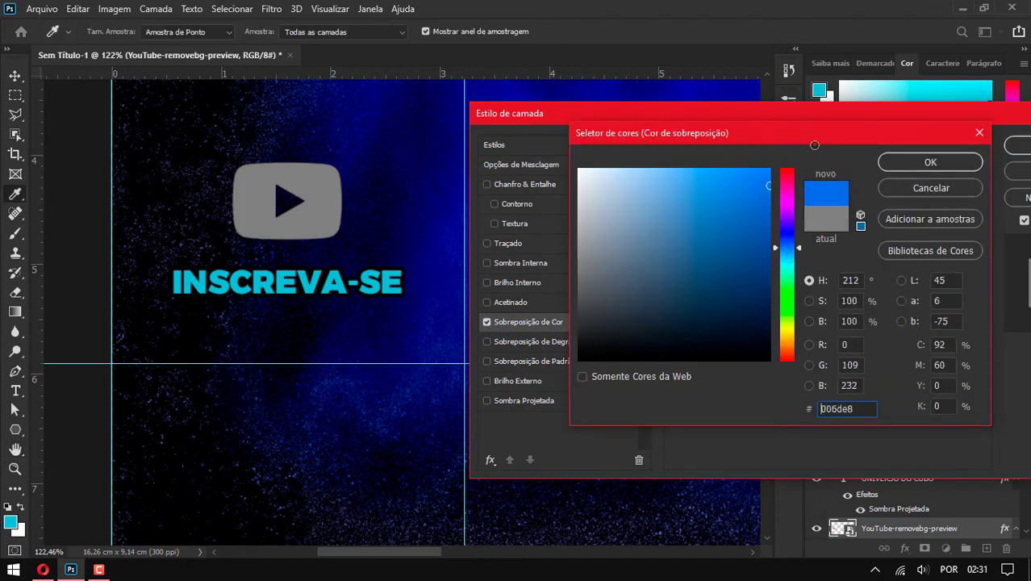
drag(768, 248, 773, 234)
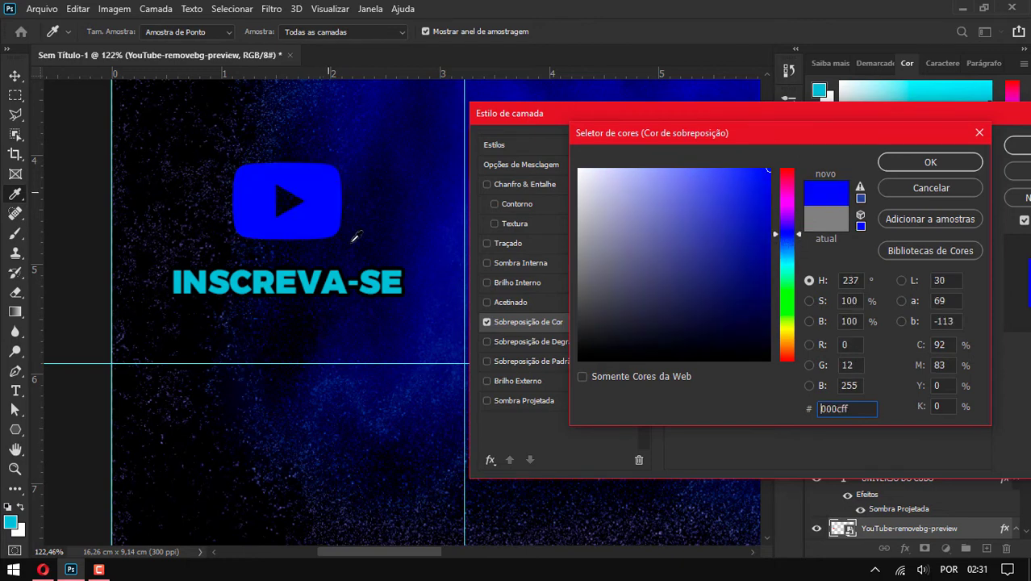
click(934, 166)
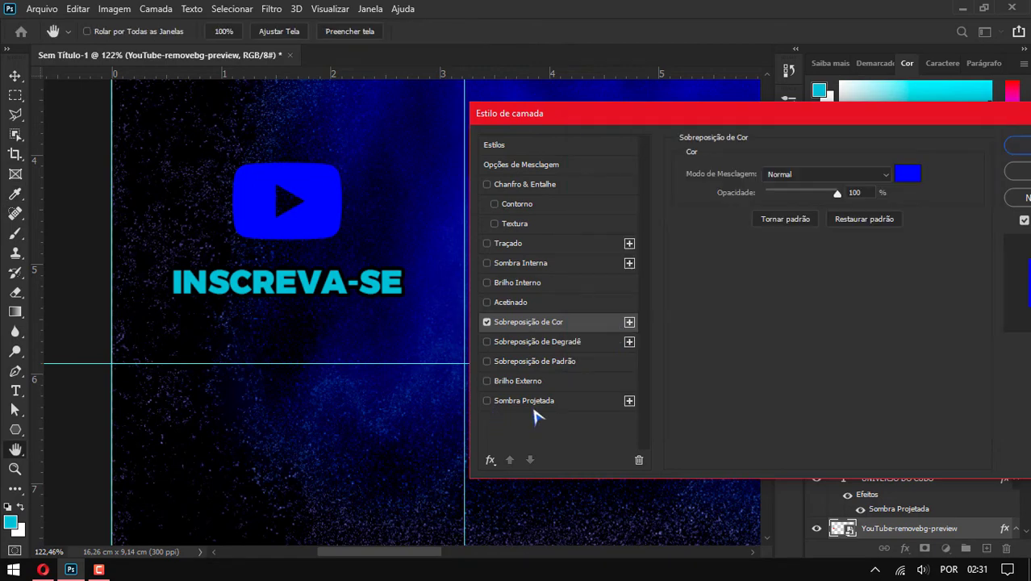
Add a white outer glow to the YouTube logo and apply the layer styles
click(530, 386)
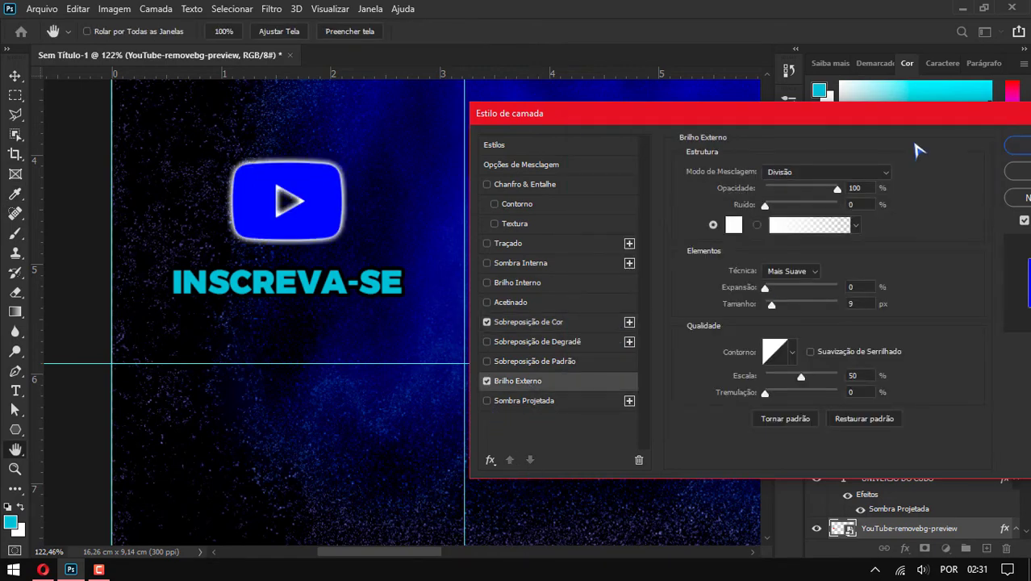
drag(919, 114, 653, 115)
click(817, 173)
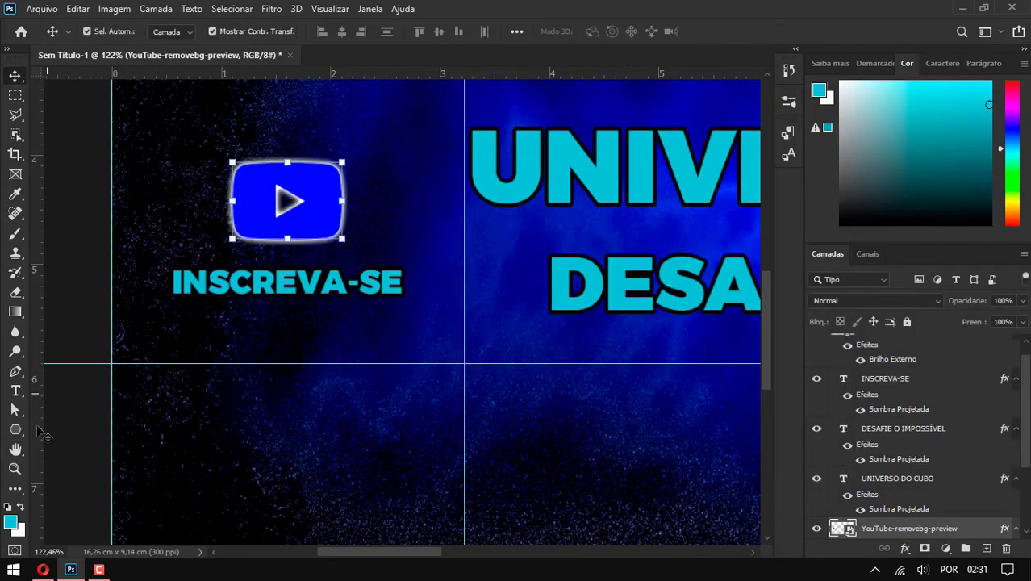
click(15, 450)
Scroll around the canvas to look over the whole banner layout
scroll(403, 340, down, 5)
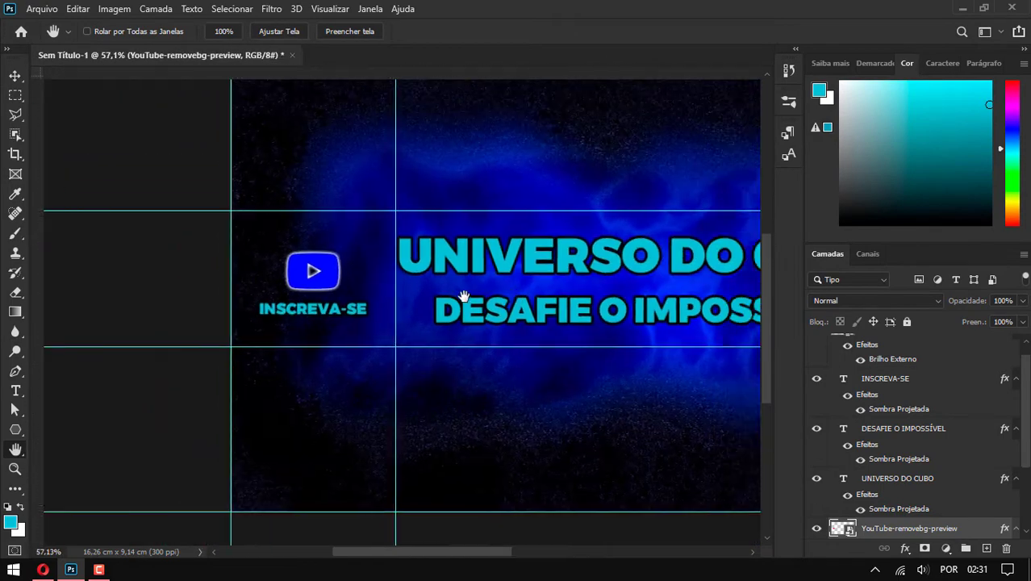
scroll(463, 295, right, 3)
scroll(464, 296, down, 1)
scroll(463, 295, right, 2)
scroll(467, 296, right, 1)
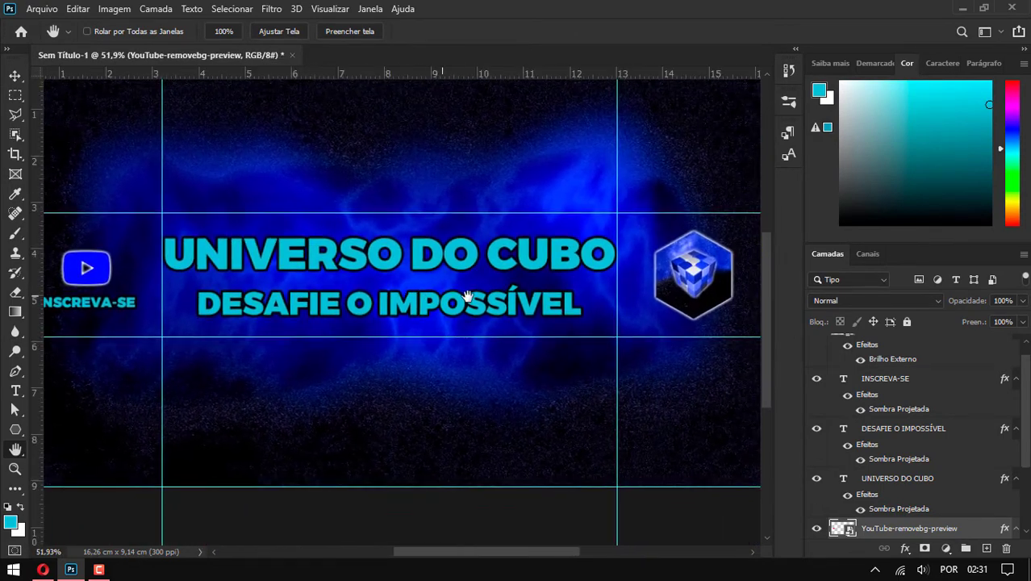
scroll(459, 290, down, 1)
scroll(569, 262, up, 2)
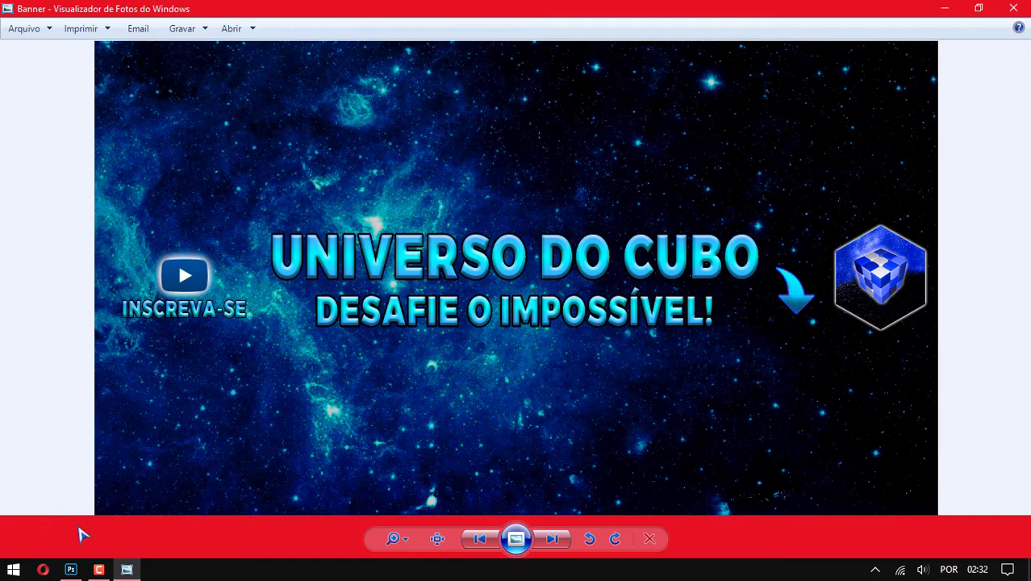
Back in Photoshop, nudge the hexagonal cube logo slightly to the right of the title
click(71, 569)
scroll(334, 391, down, 2)
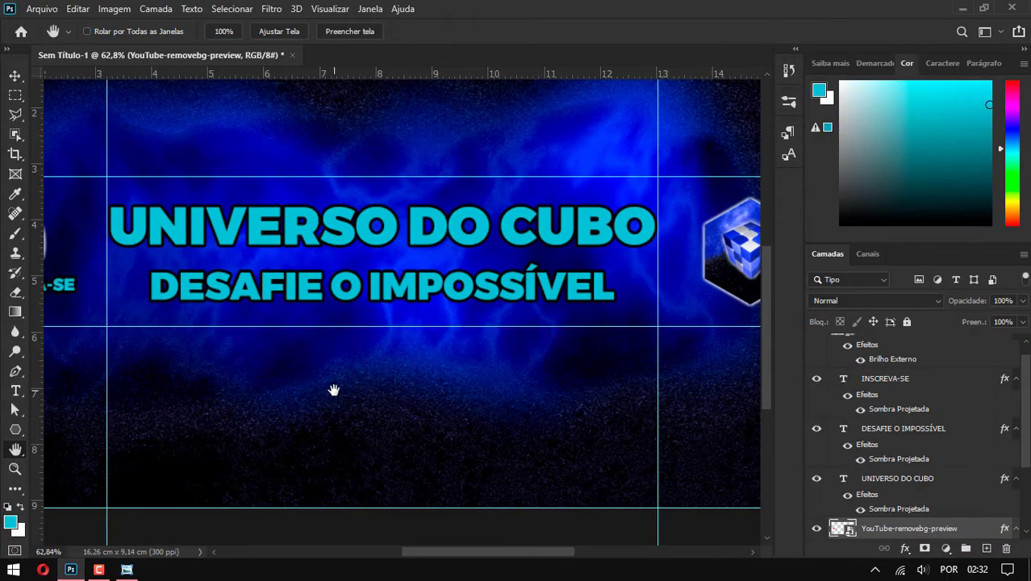
scroll(340, 386, down, 2)
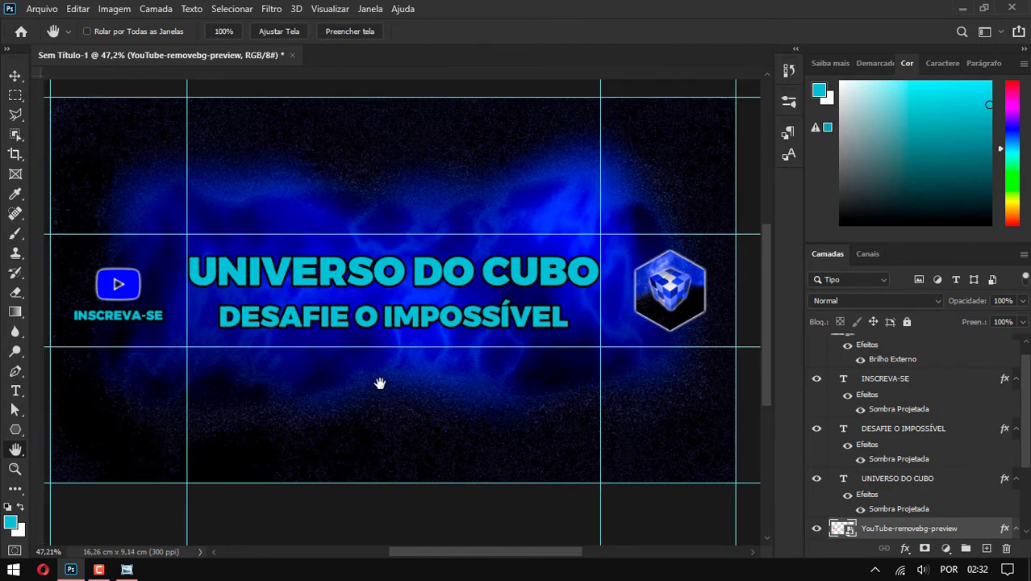
scroll(394, 382, up, 2)
drag(455, 387, 215, 357)
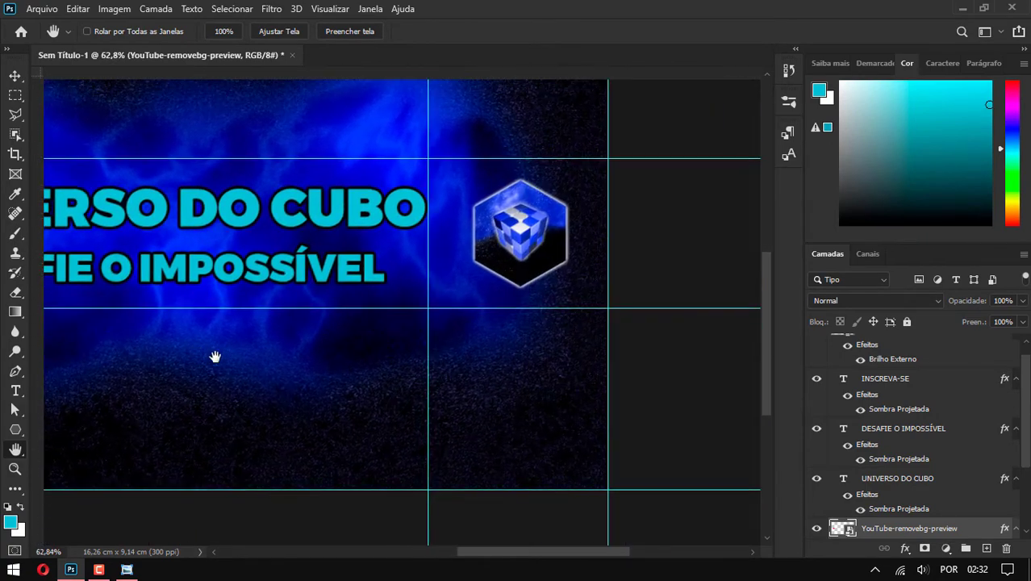
click(16, 75)
scroll(460, 182, up, 1)
scroll(460, 182, up, 3)
click(545, 280)
drag(544, 279, 568, 279)
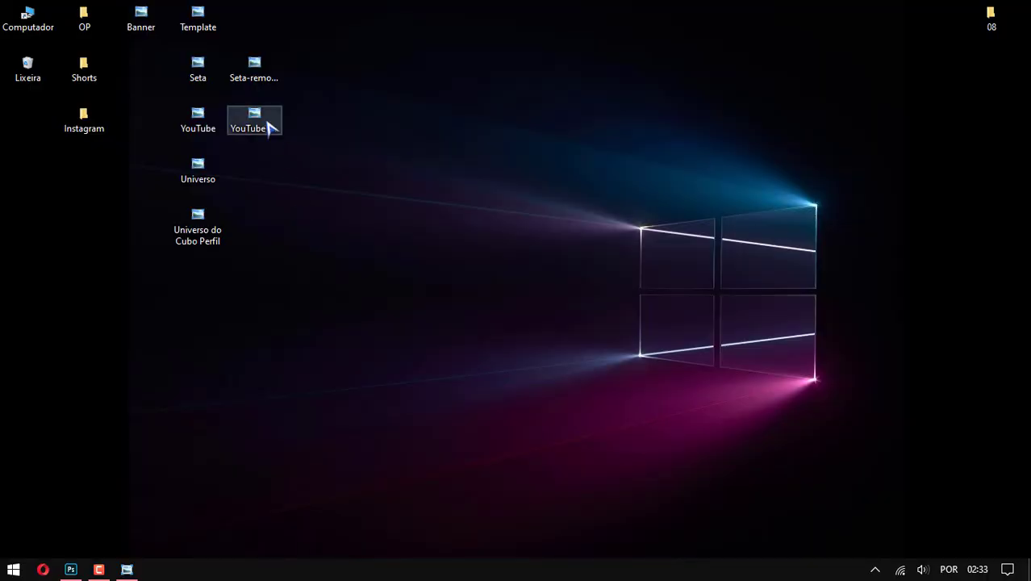
Place the Seta-removebg-preview arrow image into the banner as a Smart Object
drag(271, 86, 77, 568)
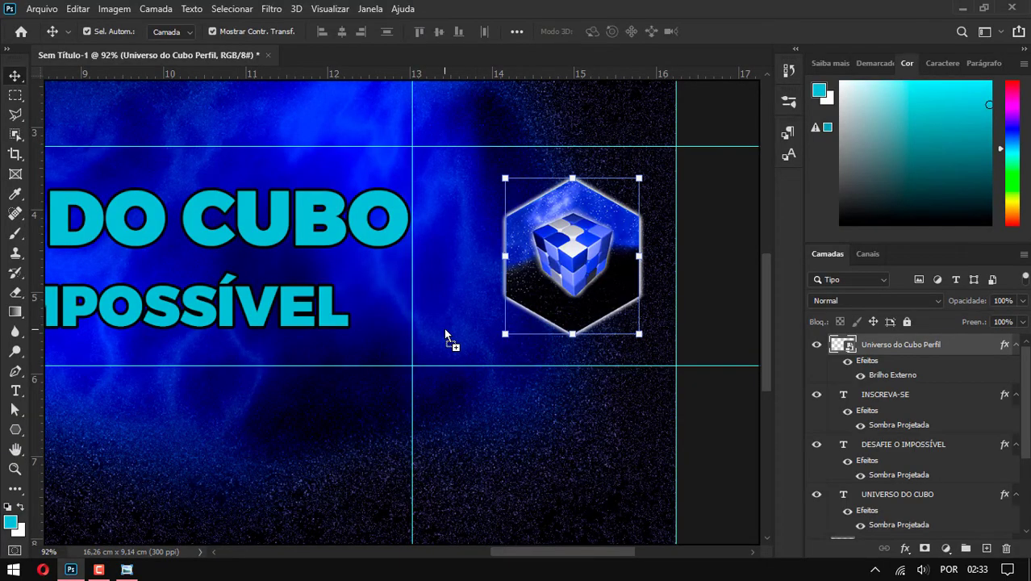
drag(76, 568, 444, 330)
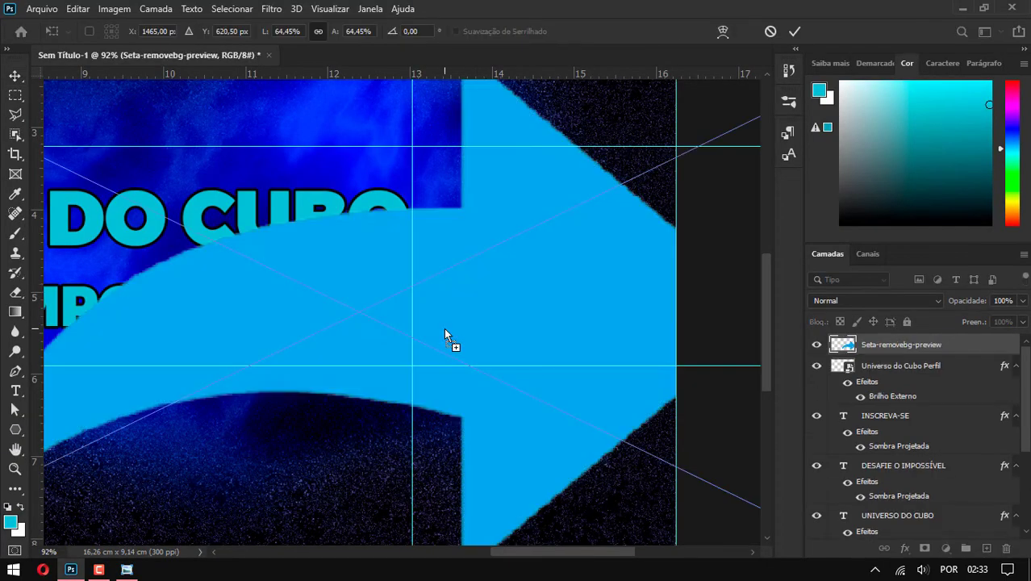
scroll(444, 328, down, 4)
key(Return)
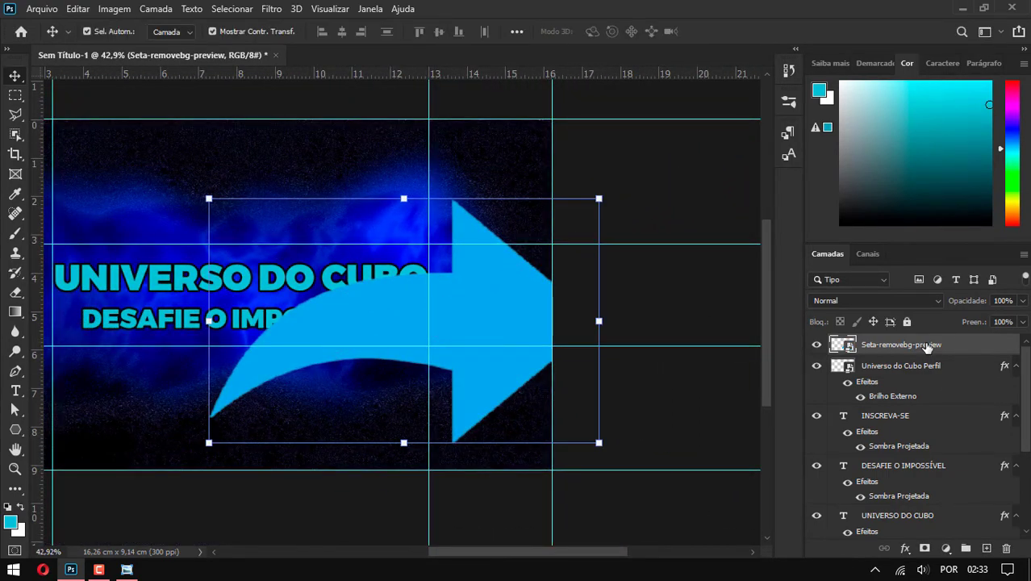
right_click(925, 346)
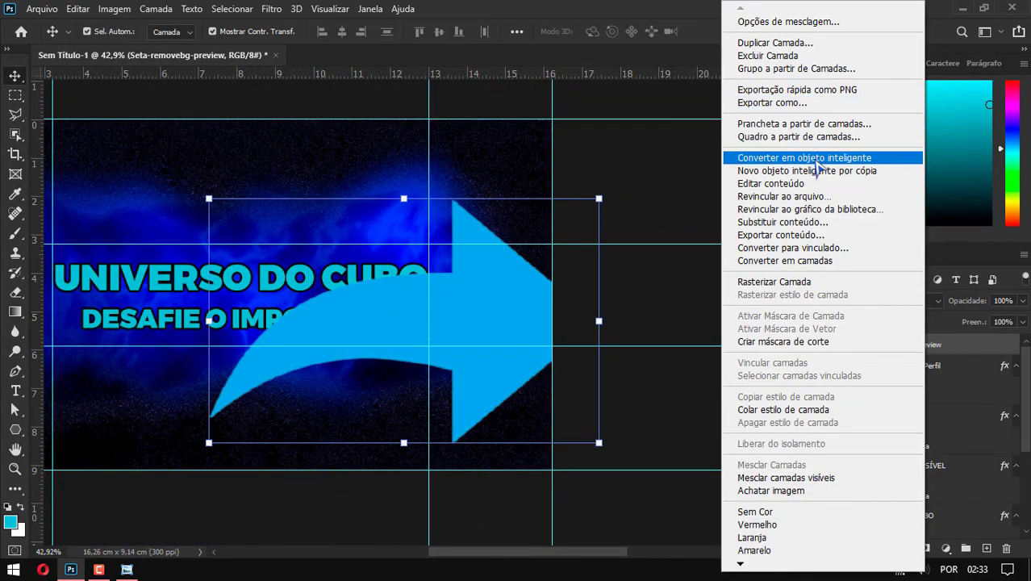
click(816, 161)
Shrink the arrow and move it up beside the cube logo
key(ctrl+t)
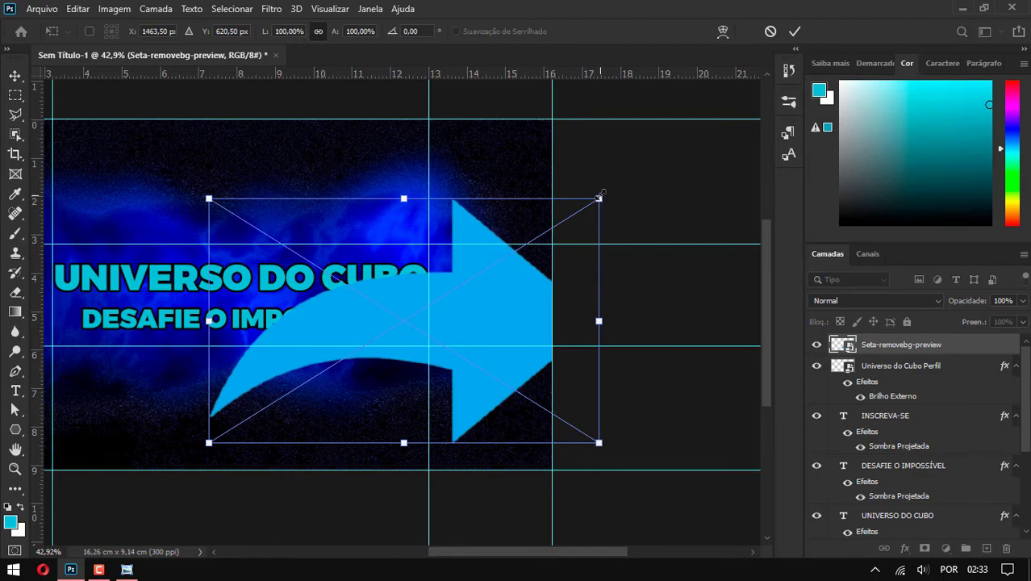
drag(598, 198, 276, 382)
scroll(276, 382, up, 2)
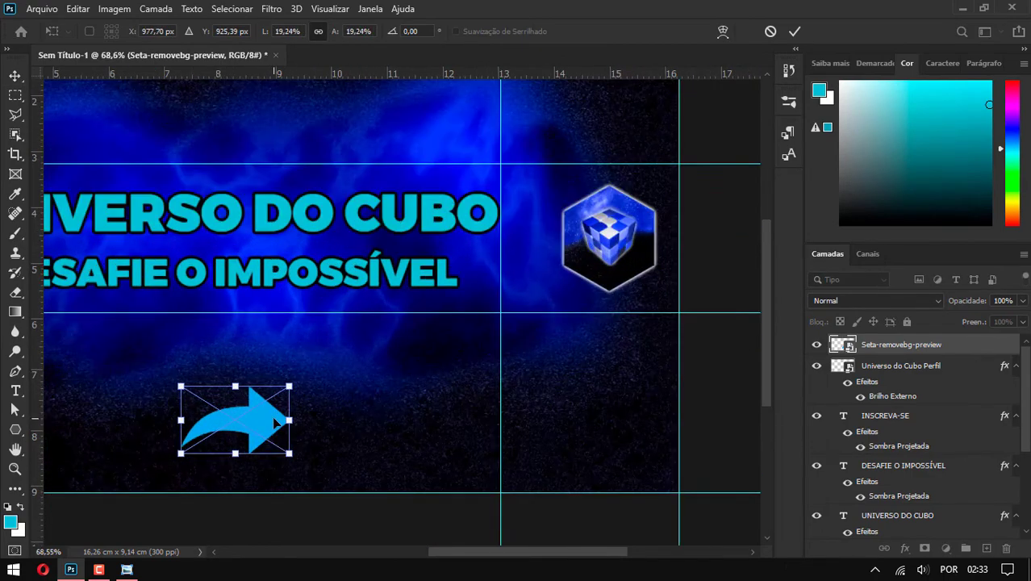
scroll(276, 383, up, 2)
drag(242, 419, 671, 227)
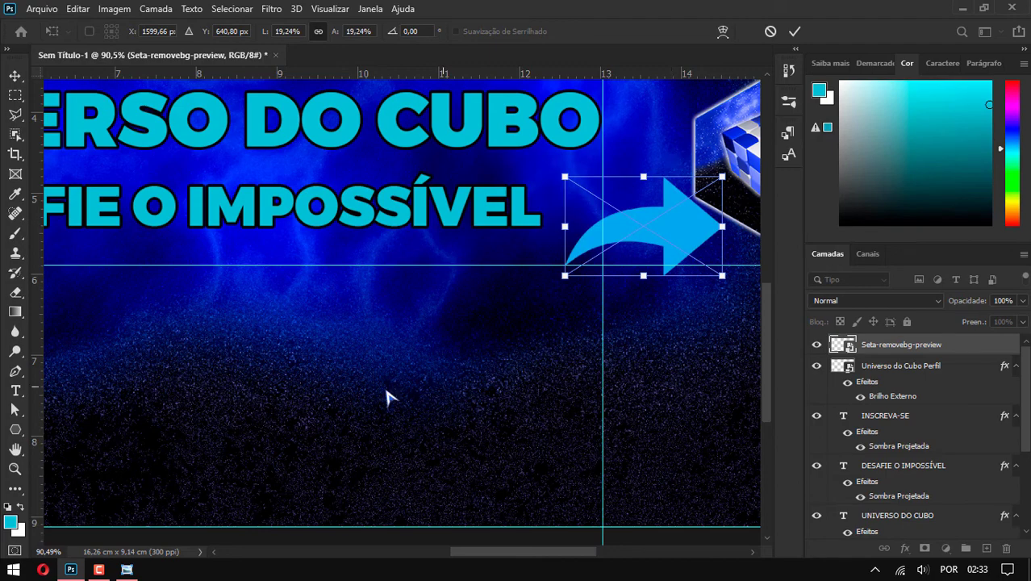
click(16, 75)
click(410, 370)
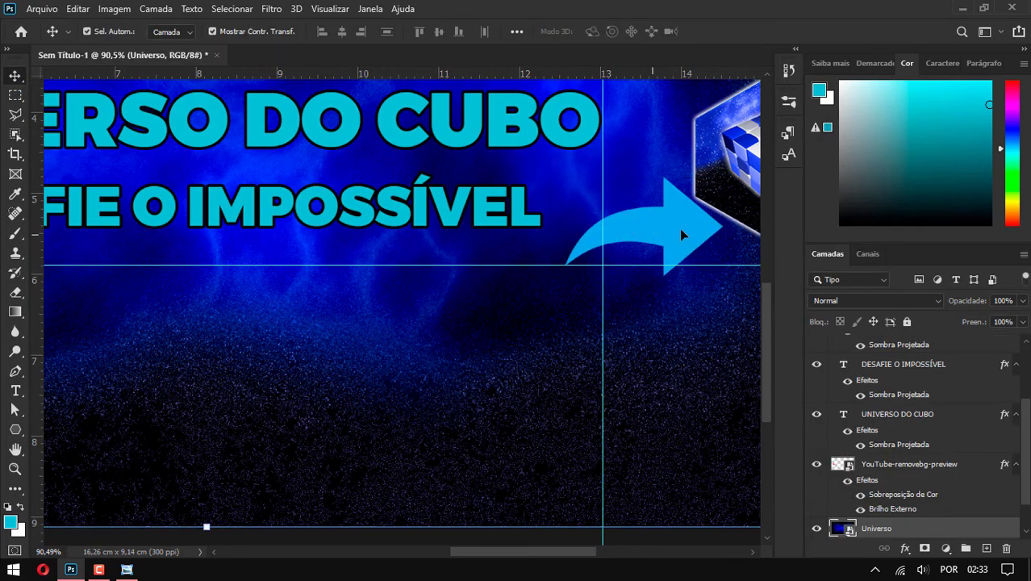
Rotate the arrow 90° to point downward and scale it to 11.41%
click(647, 228)
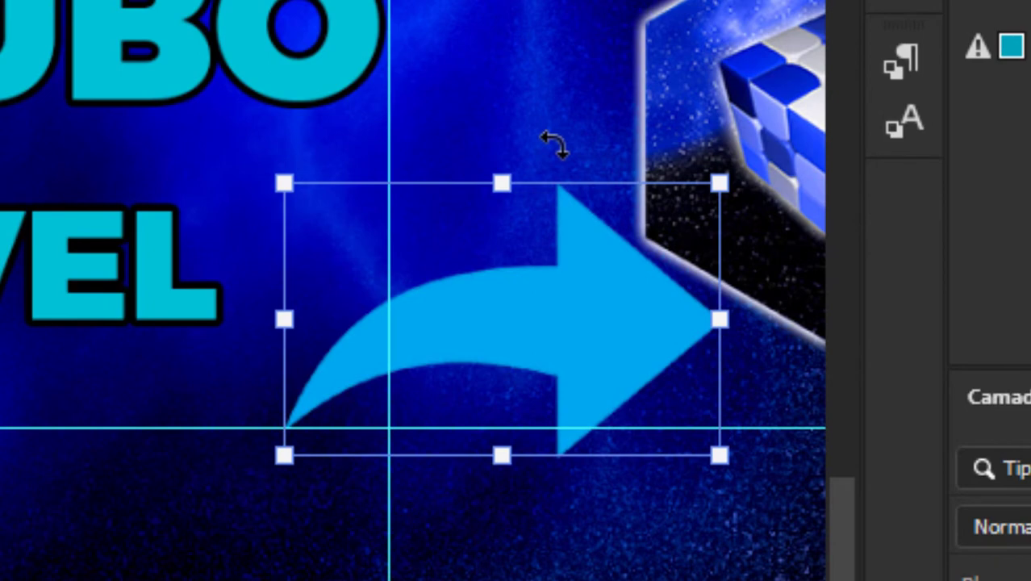
mouse_move(557, 151)
mouse_down()
mouse_move(609, 284)
mouse_move(680, 241)
mouse_up()
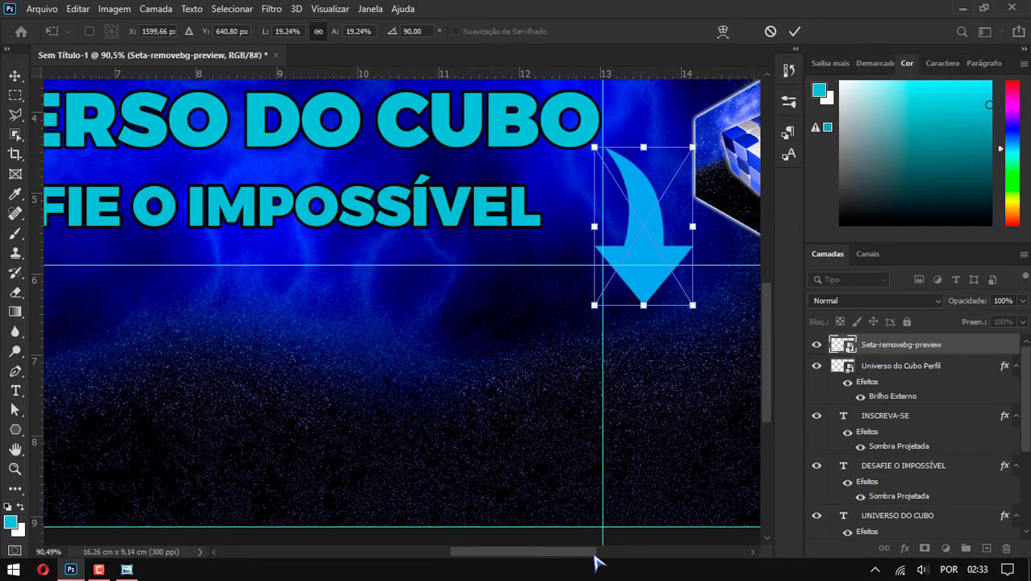
drag(595, 554, 608, 555)
drag(530, 305, 573, 221)
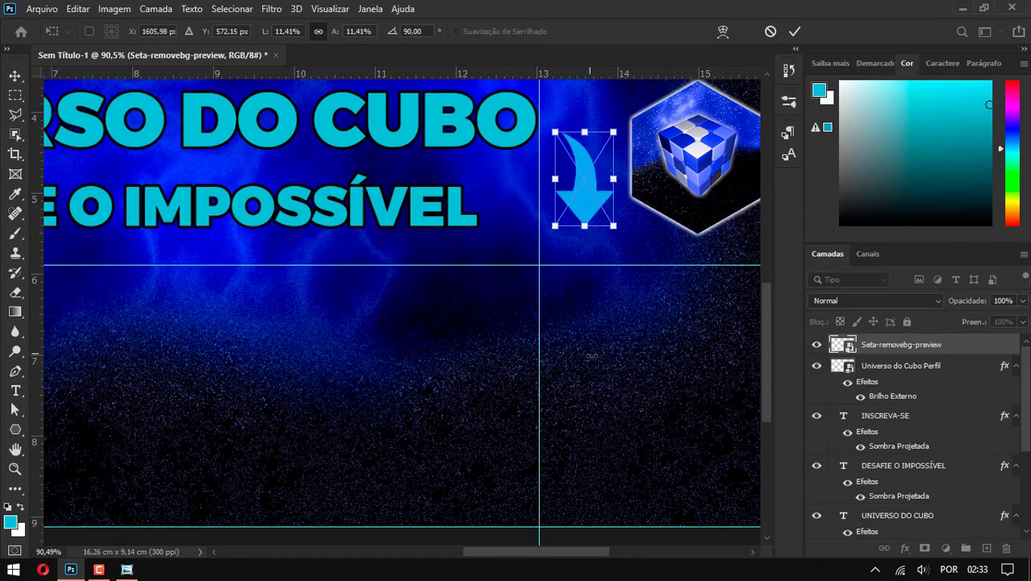
scroll(629, 410, up, 3)
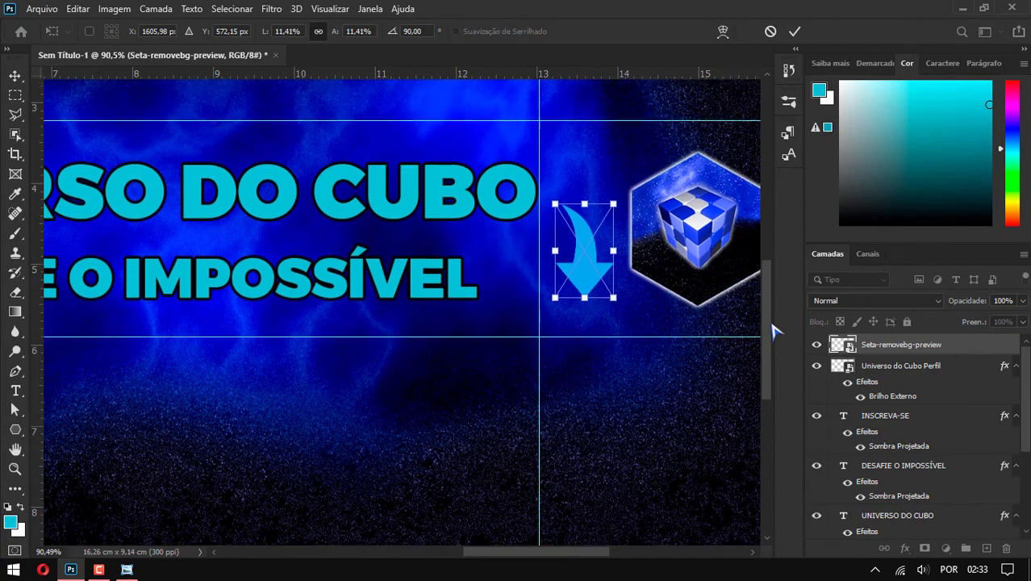
drag(593, 555, 602, 554)
click(676, 254)
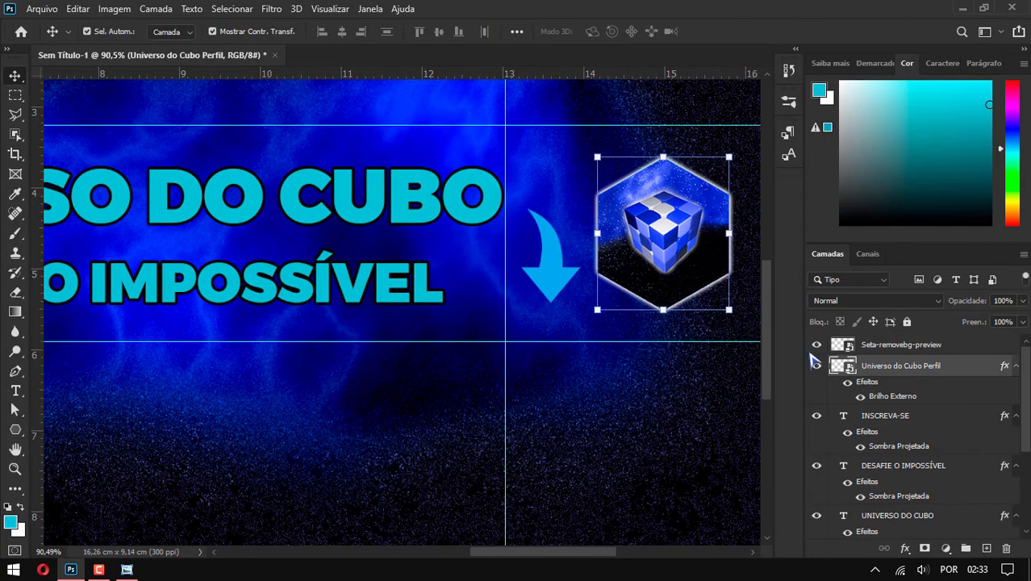
Copy the cube logo's outer glow style and paste it onto the arrow layer
right_click(917, 376)
click(797, 411)
click(562, 284)
right_click(972, 346)
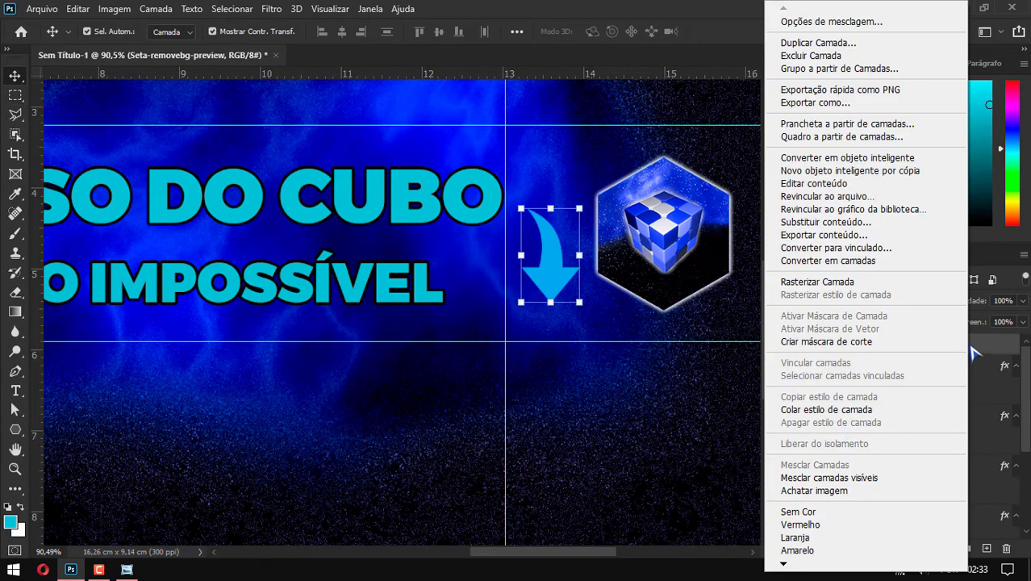
click(815, 411)
key(h)
key(ctrl+0)
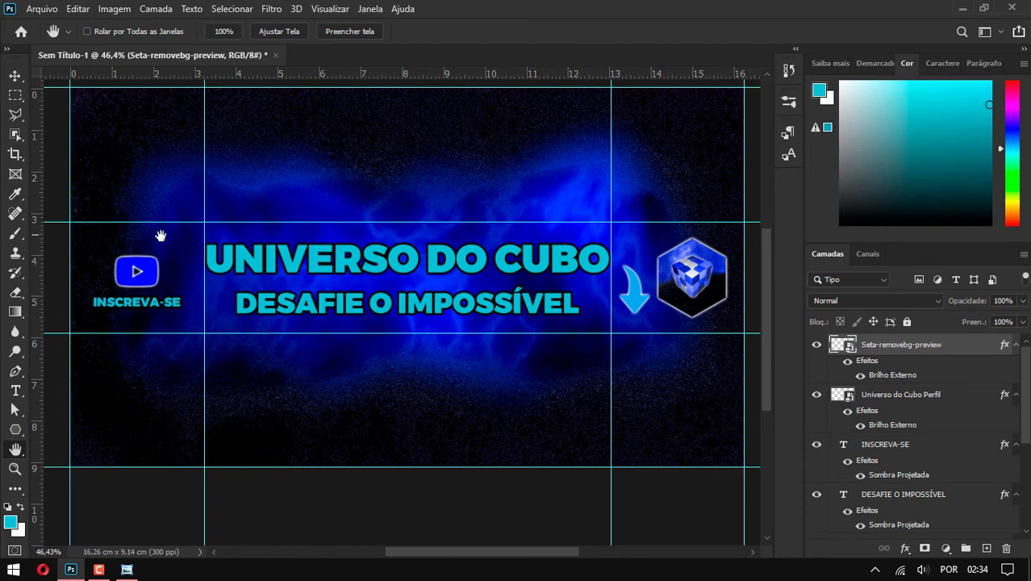
click(14, 77)
Try pasting the glow onto the text layers, then undo it to keep their drop shadows
right_click(926, 398)
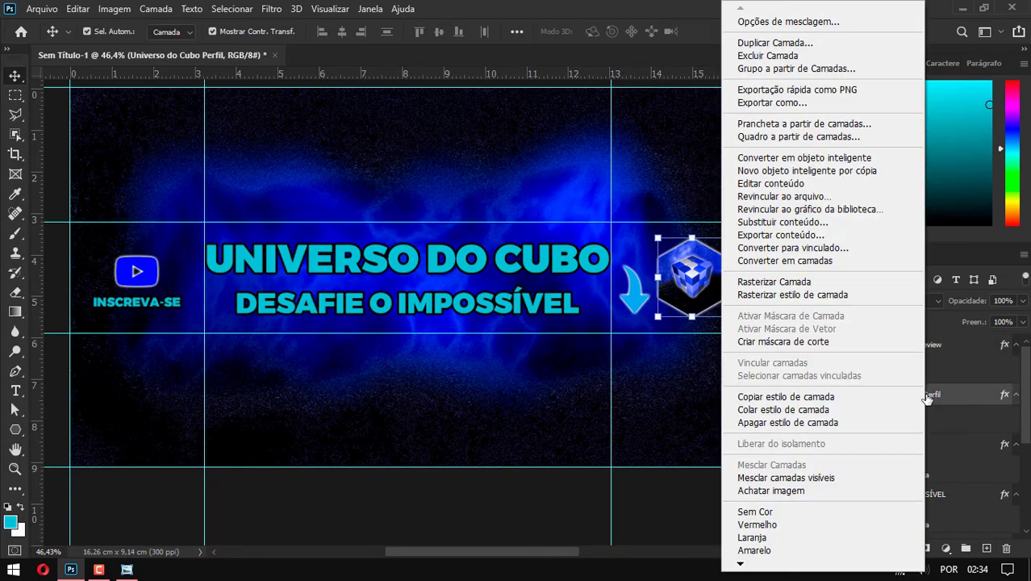
click(847, 417)
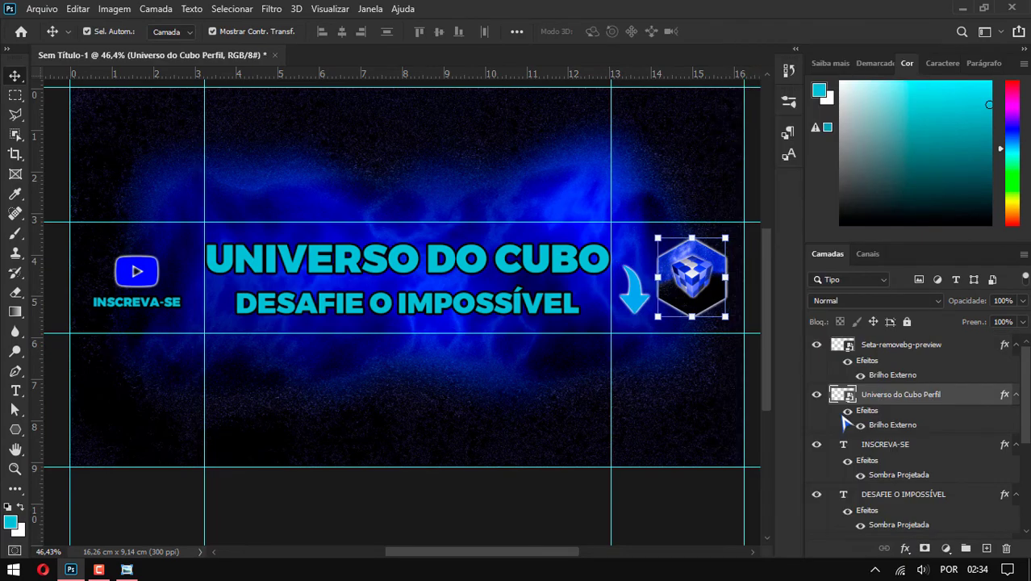
right_click(908, 452)
click(847, 537)
click(883, 496)
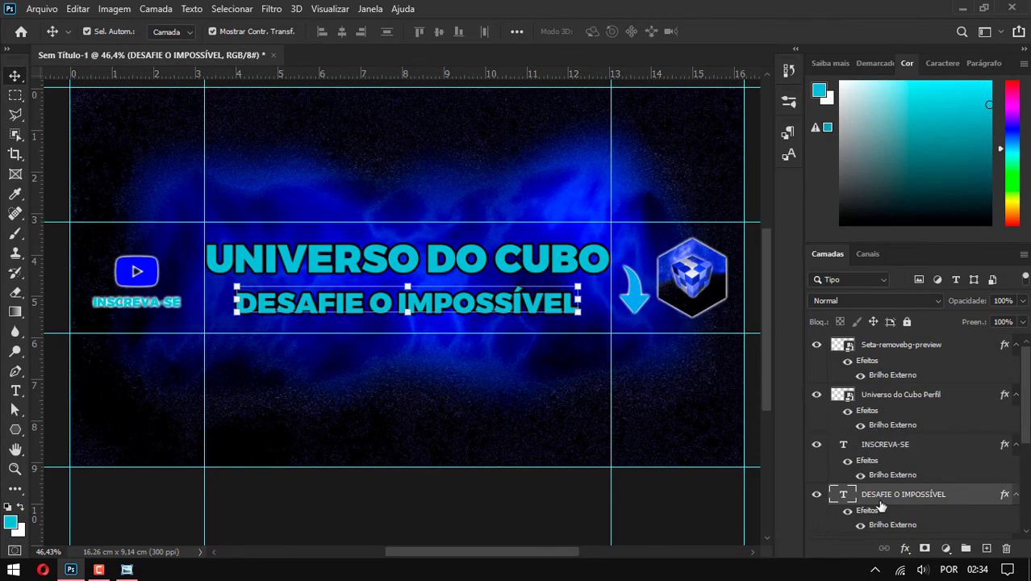
scroll(887, 441, down, 3)
click(887, 439)
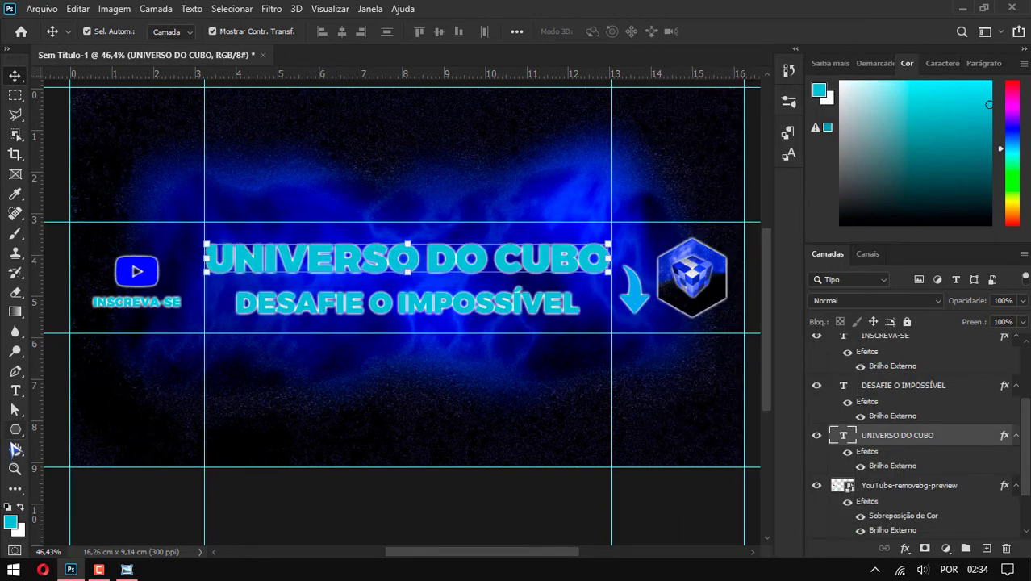
click(14, 449)
scroll(355, 319, up, 5)
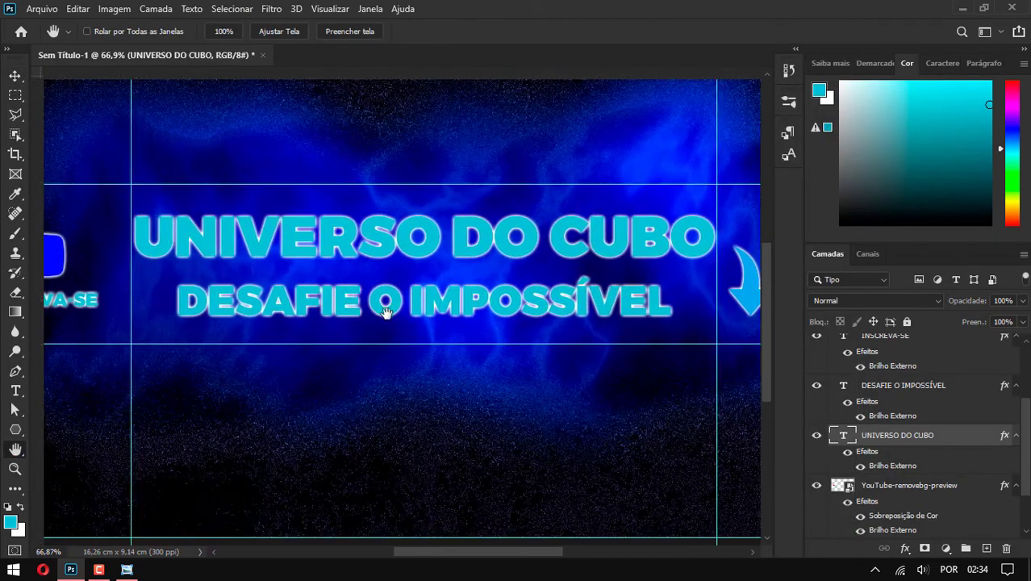
scroll(440, 315, down, 3)
scroll(452, 327, down, 2)
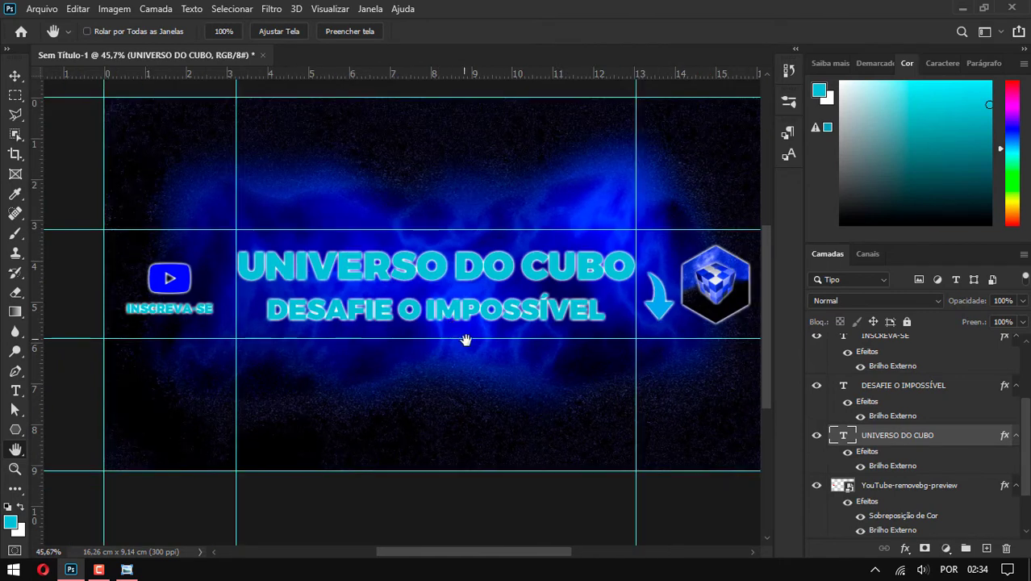
drag(465, 340, 454, 340)
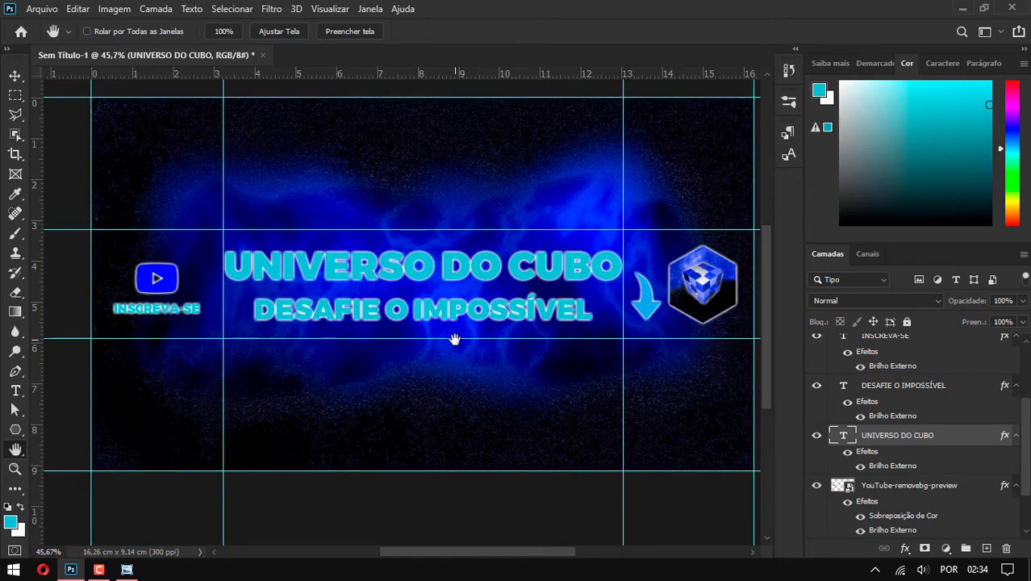
key(ctrl+z)
key(ctrl+z)
key(ctrl+z)
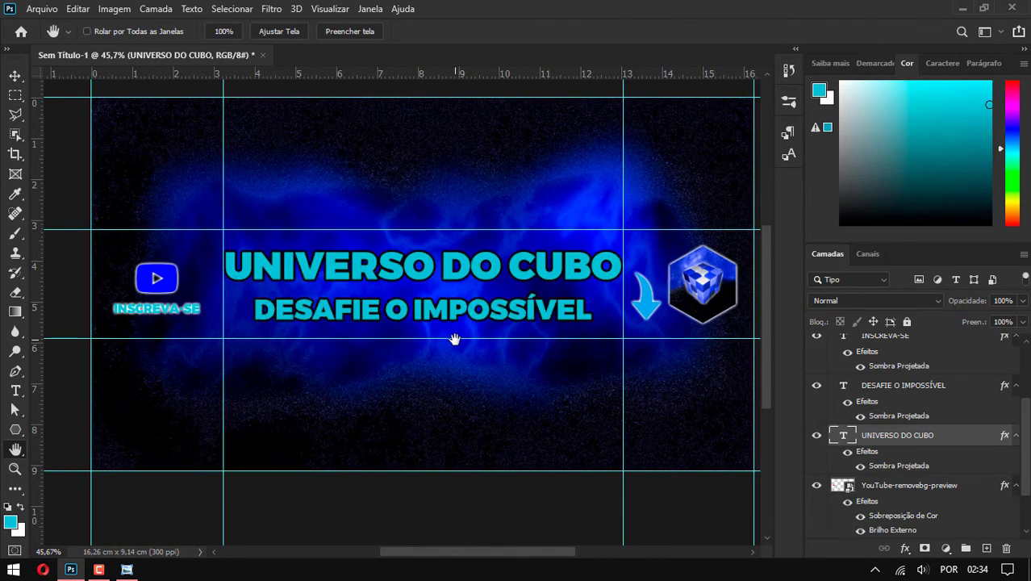
Quick-export the banner as a PNG named Teste01 to the desktop
key(v)
click(503, 473)
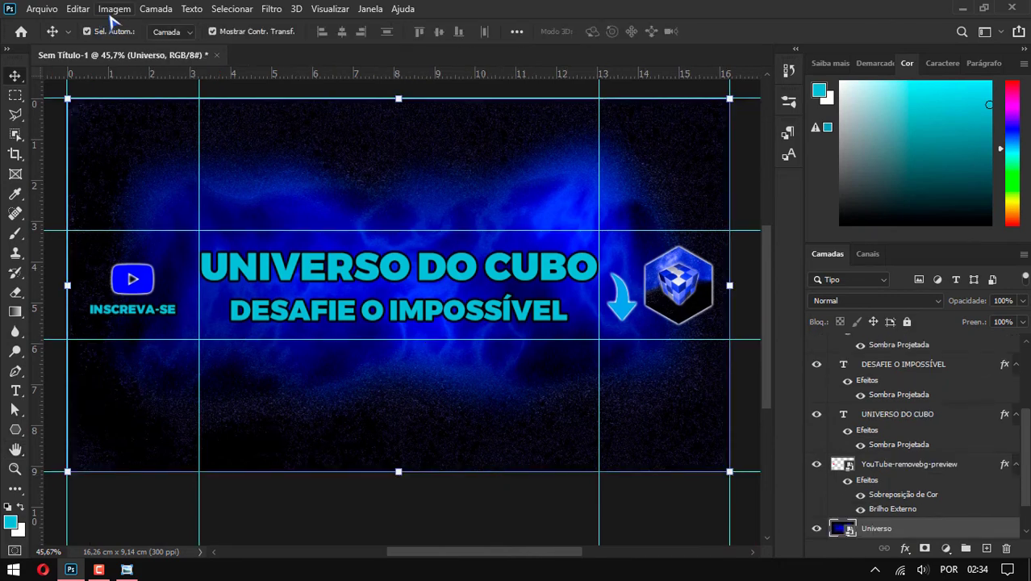
key(h)
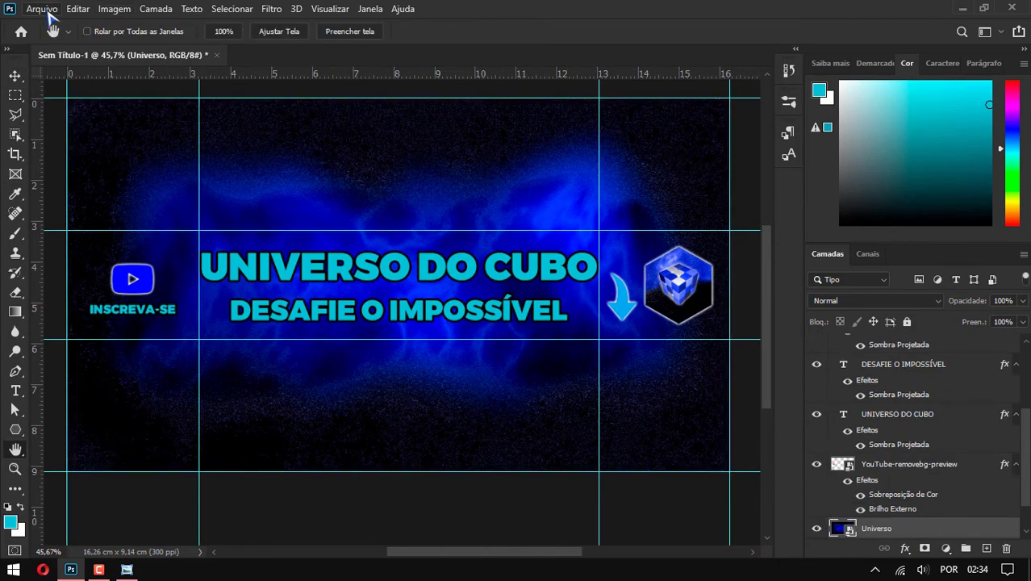
click(45, 10)
click(246, 232)
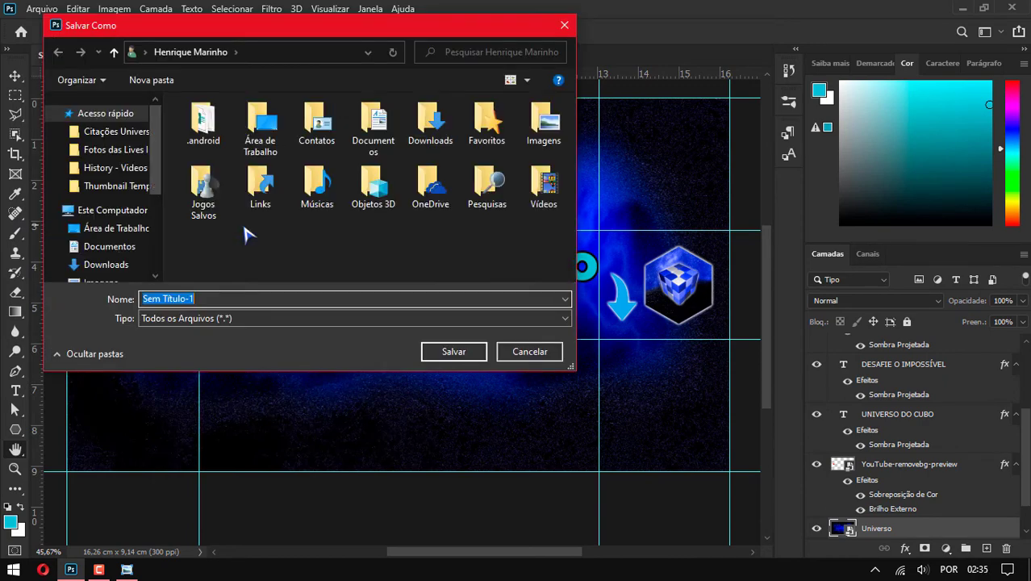
text(Teste01)
click(156, 237)
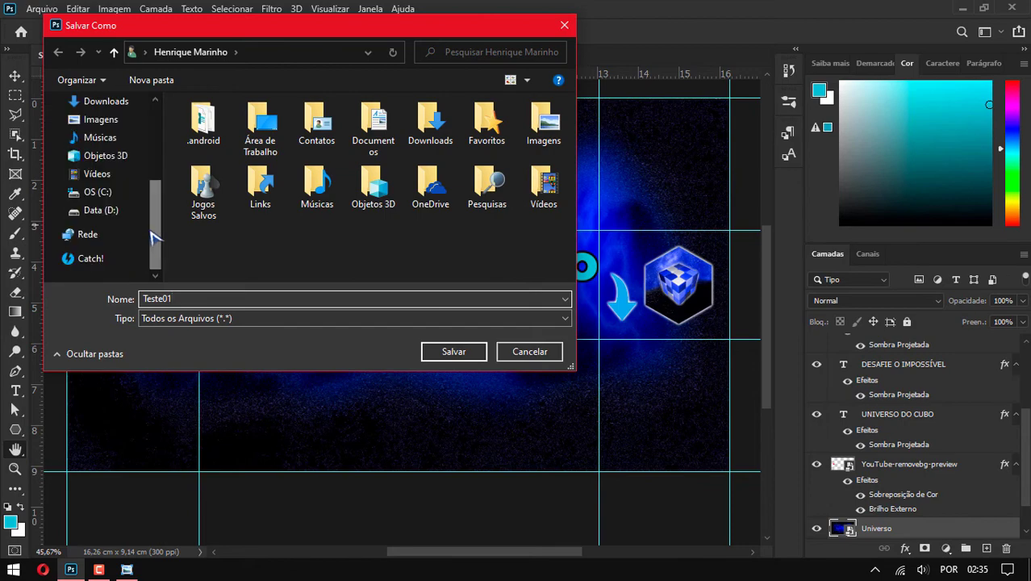
scroll(158, 234, up, 5)
click(97, 225)
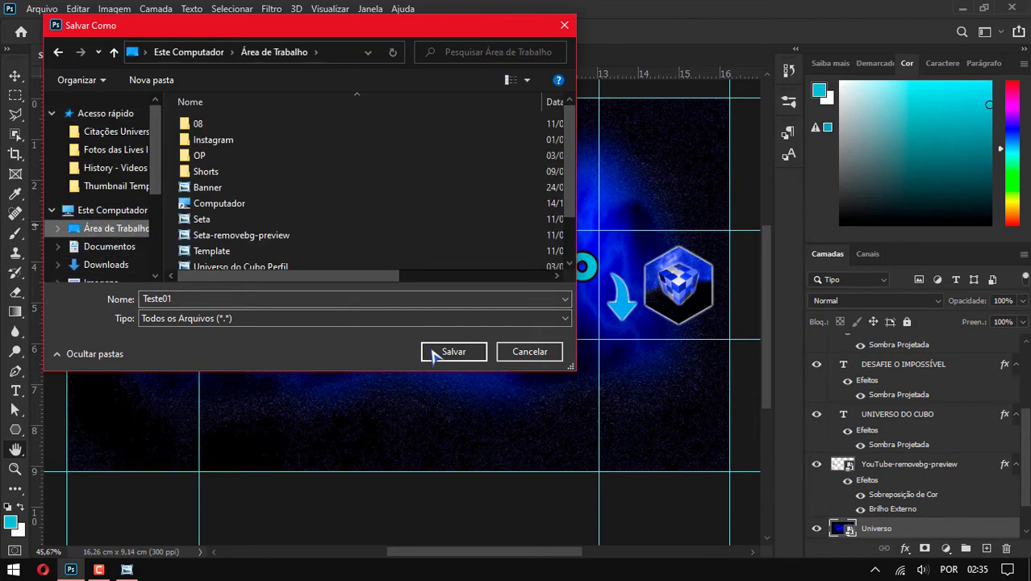
click(436, 353)
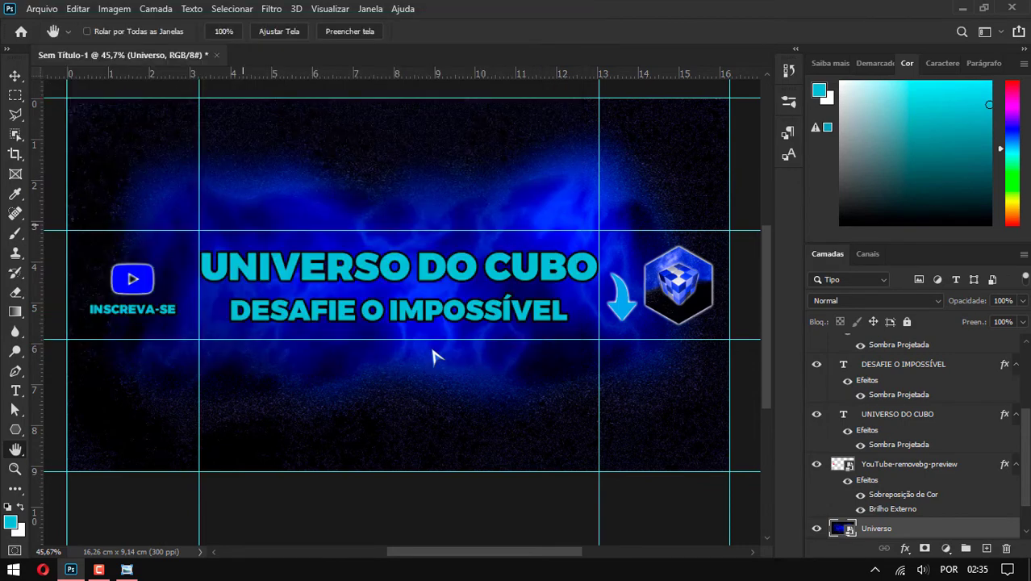
click(963, 8)
Preview the exported Teste01 image, then open Banner from the desktop
double_click(361, 32)
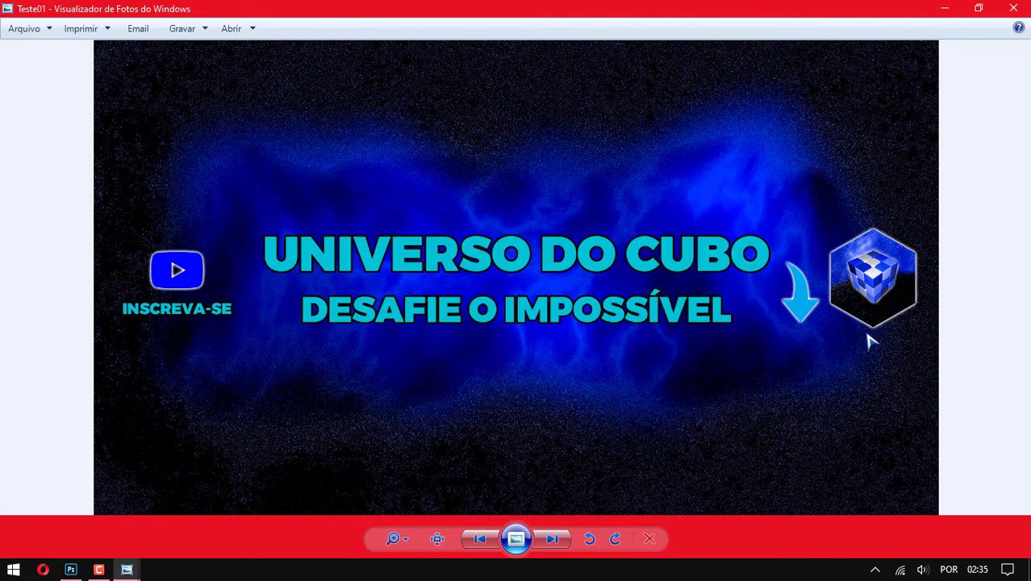
click(1019, 13)
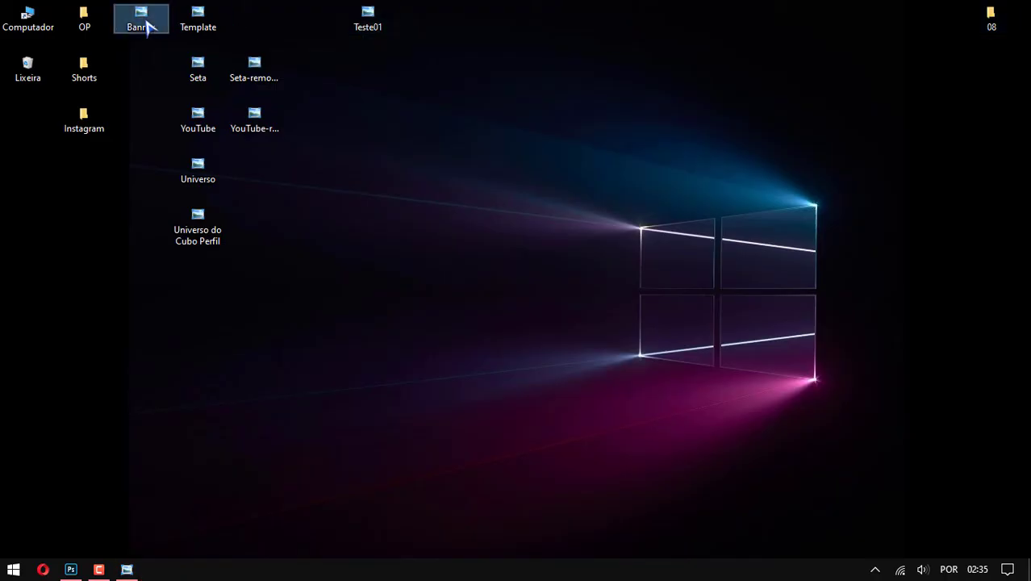
double_click(143, 22)
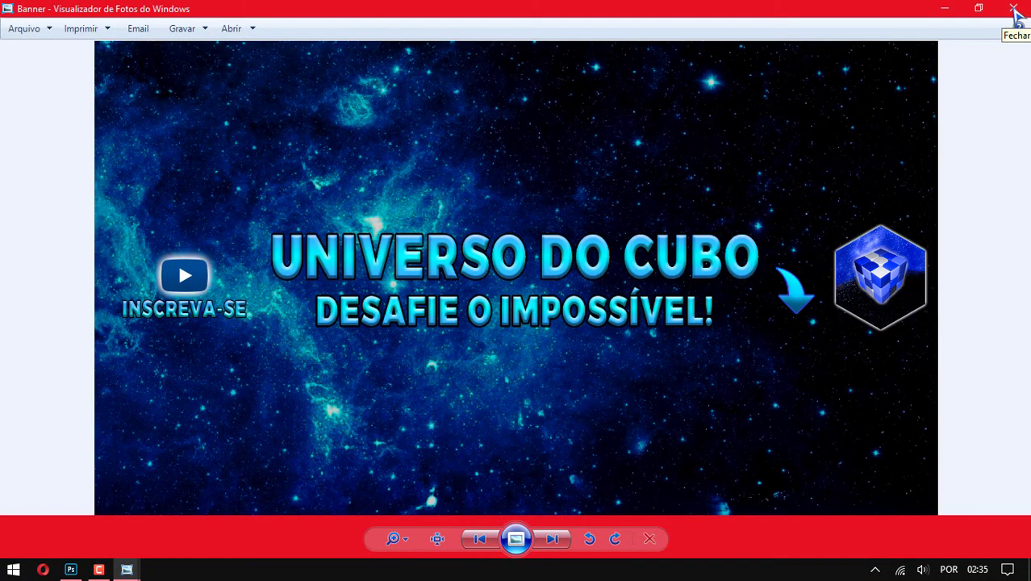
Flip back and forth between Banner and Banner2 in Windows Photo Viewer to compare
key(Right)
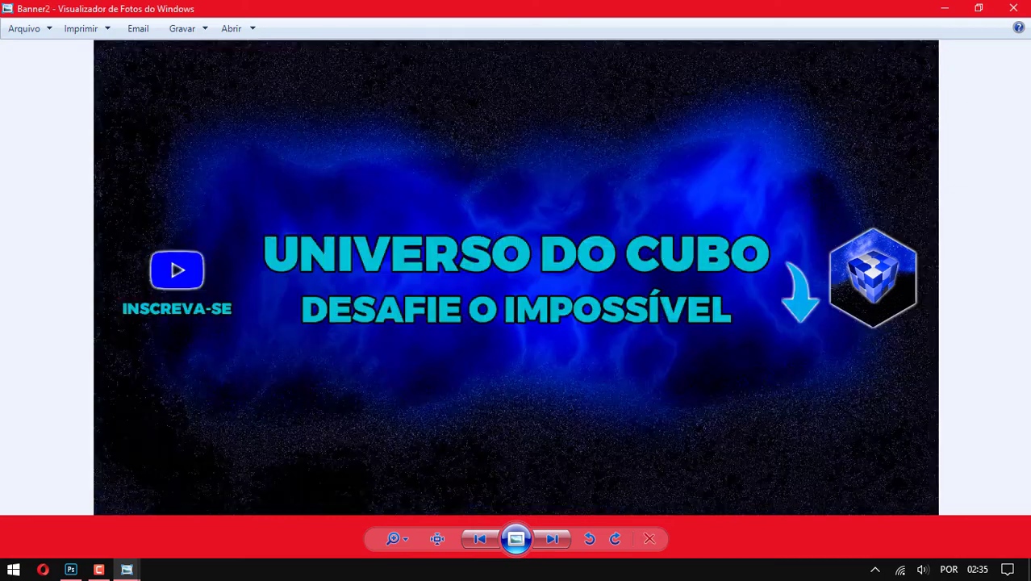
key(Left)
key(Right)
key(Left)
key(Right)
key(Left)
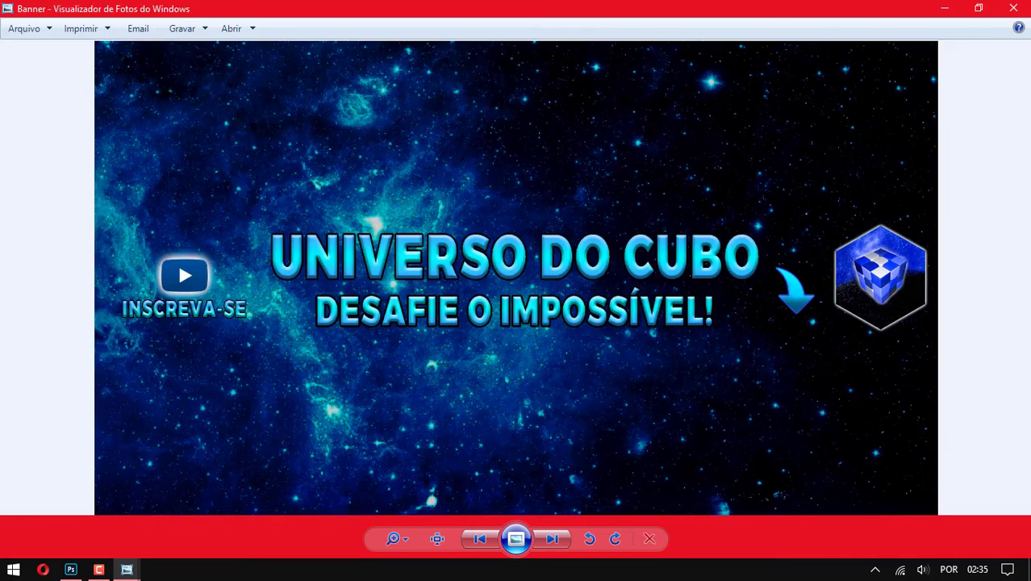
key(Right)
key(Left)
key(alt+Tab)
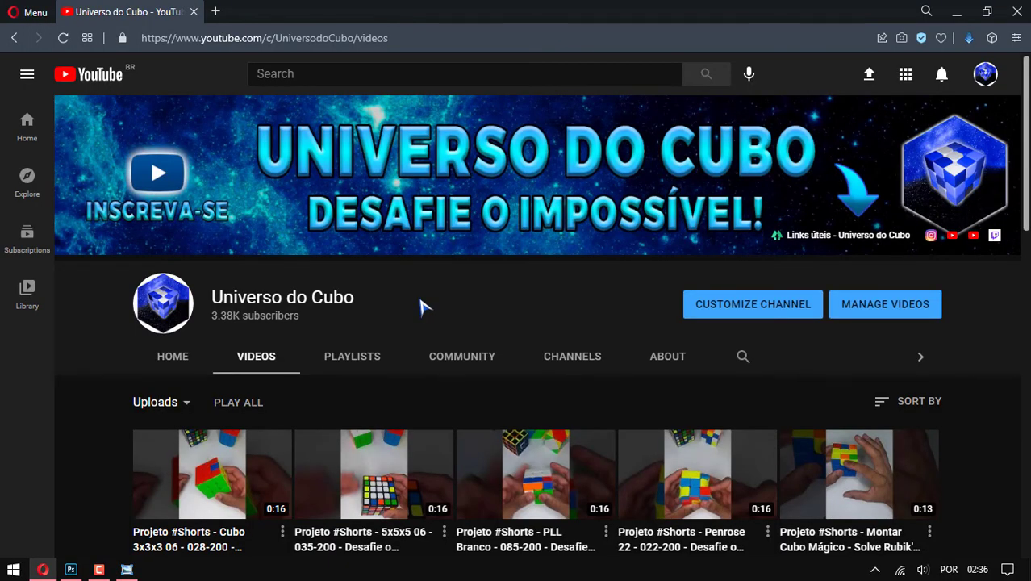
Go from the account menu into YouTube Studio's Customization > Branding tab
click(984, 74)
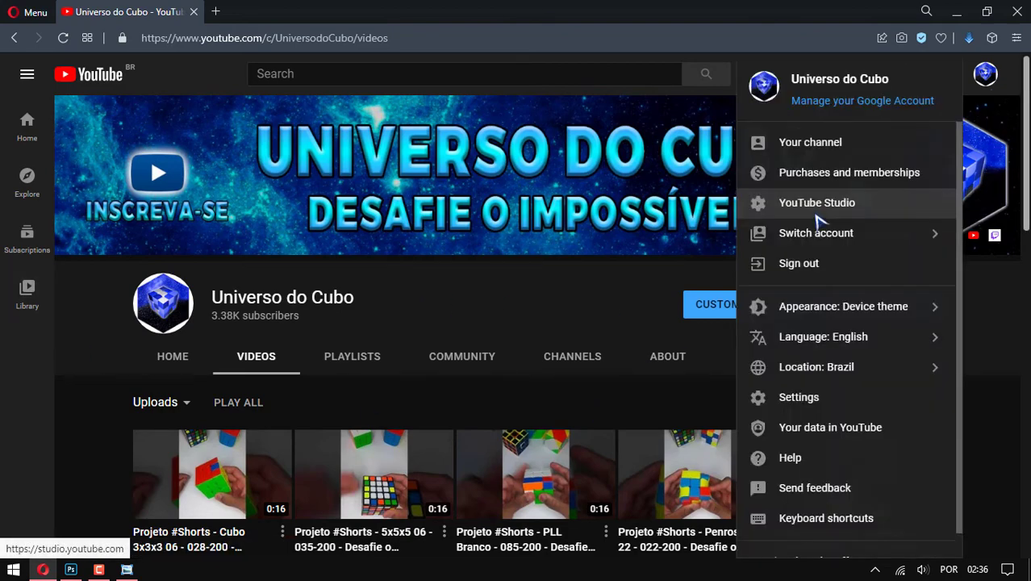
click(815, 216)
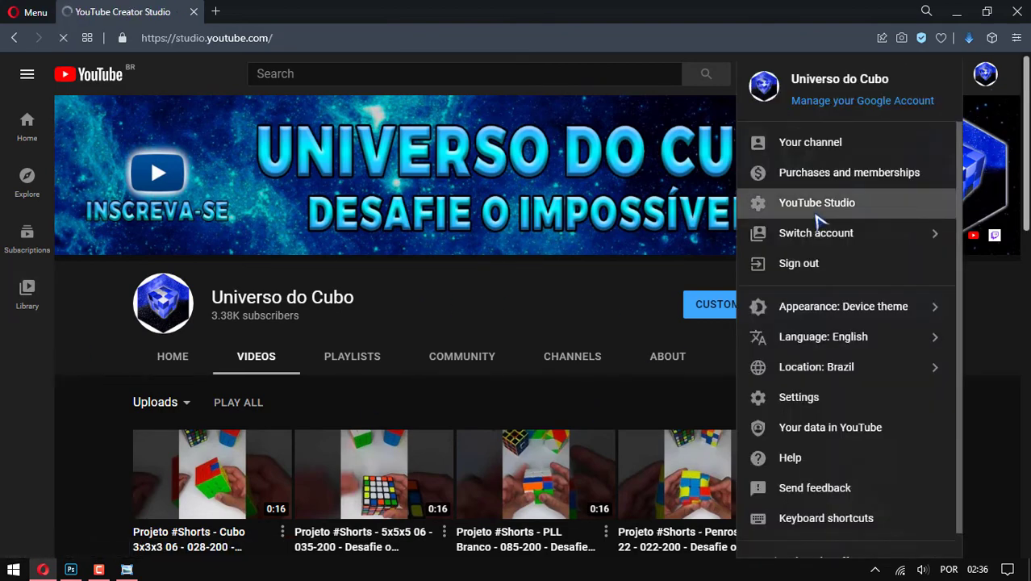
scroll(143, 352, down, 2)
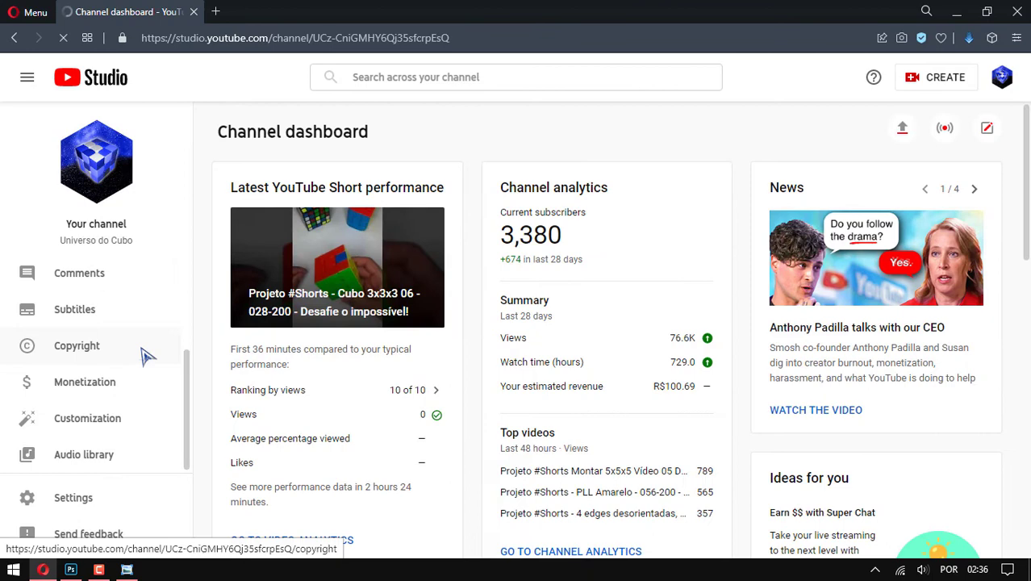
click(129, 420)
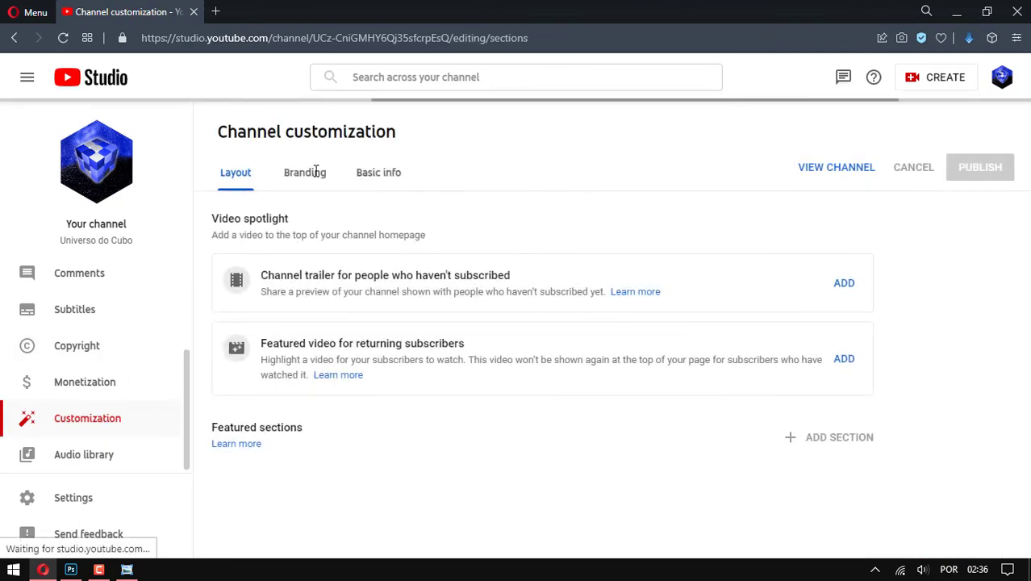
click(315, 172)
scroll(532, 161, down, 2)
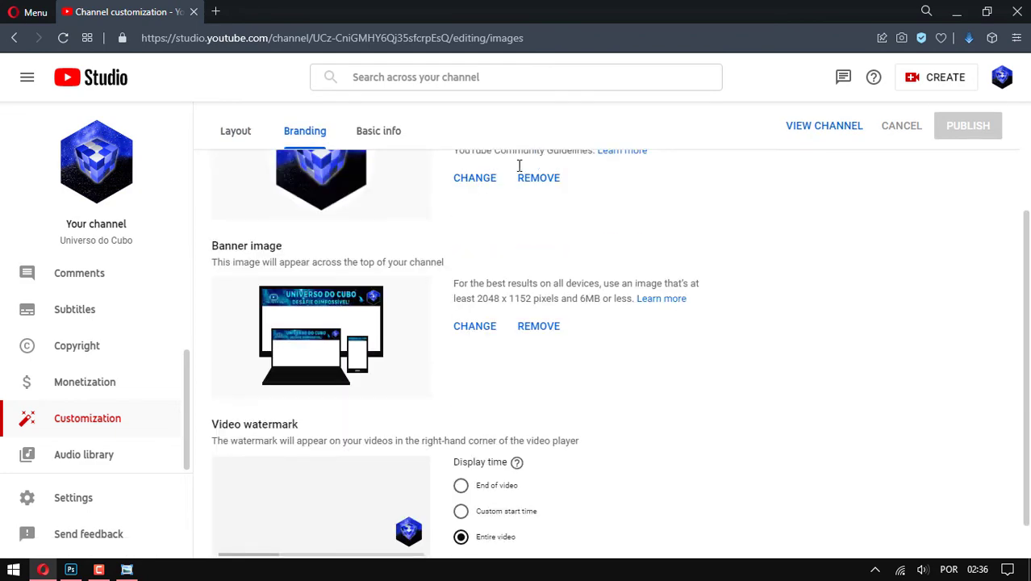
scroll(491, 186, up, 2)
scroll(254, 364, down, 1)
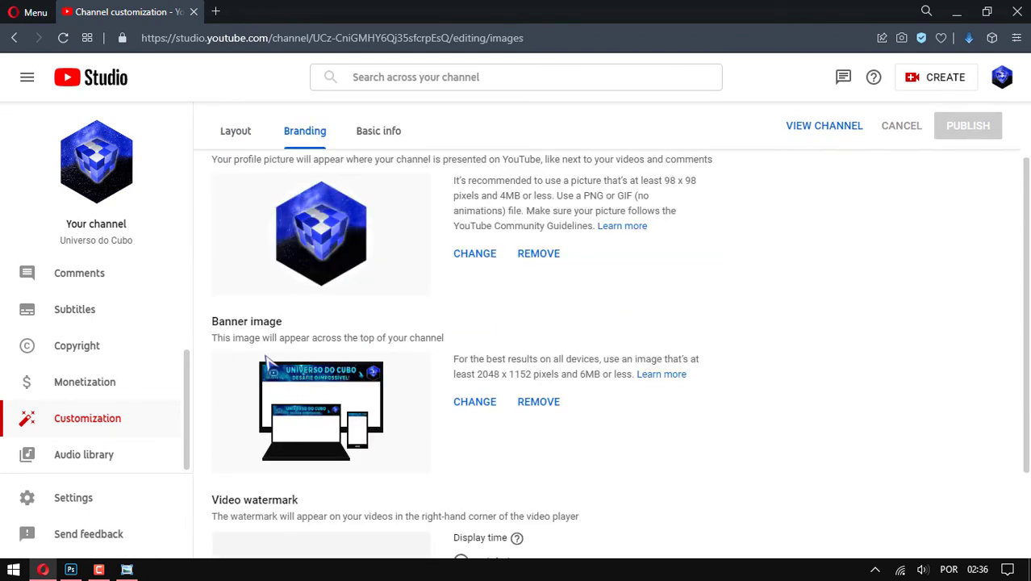
Replace the channel banner image with Banner2, keeping the default crop
click(481, 407)
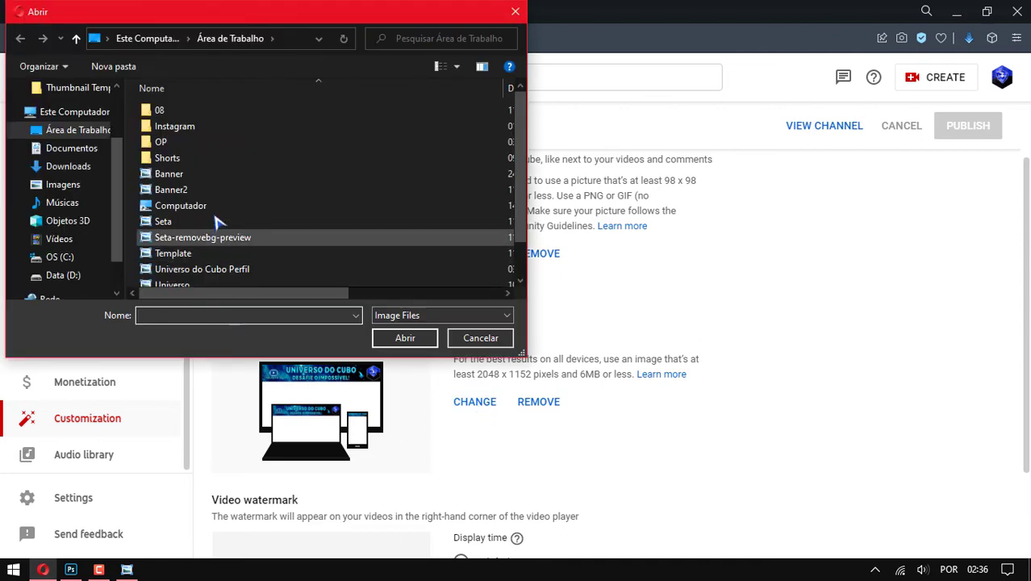
double_click(222, 194)
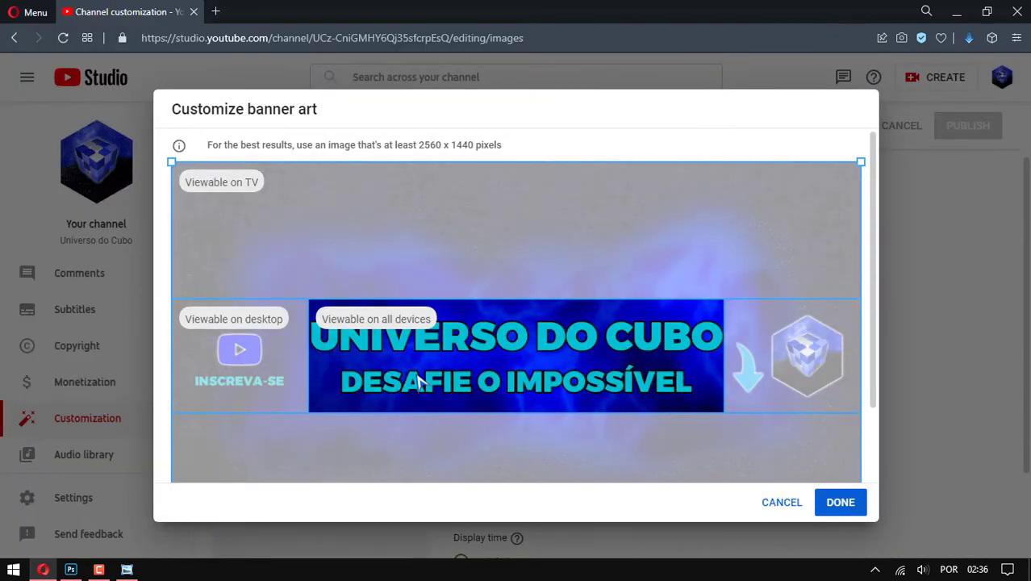
scroll(613, 394, down, 2)
scroll(673, 357, up, 1)
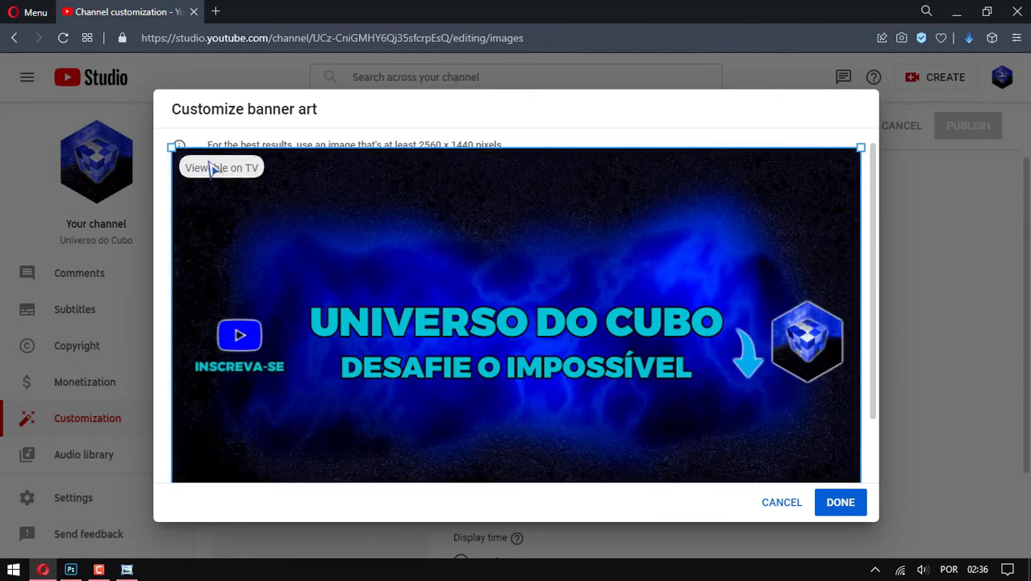
scroll(850, 444, down, 1)
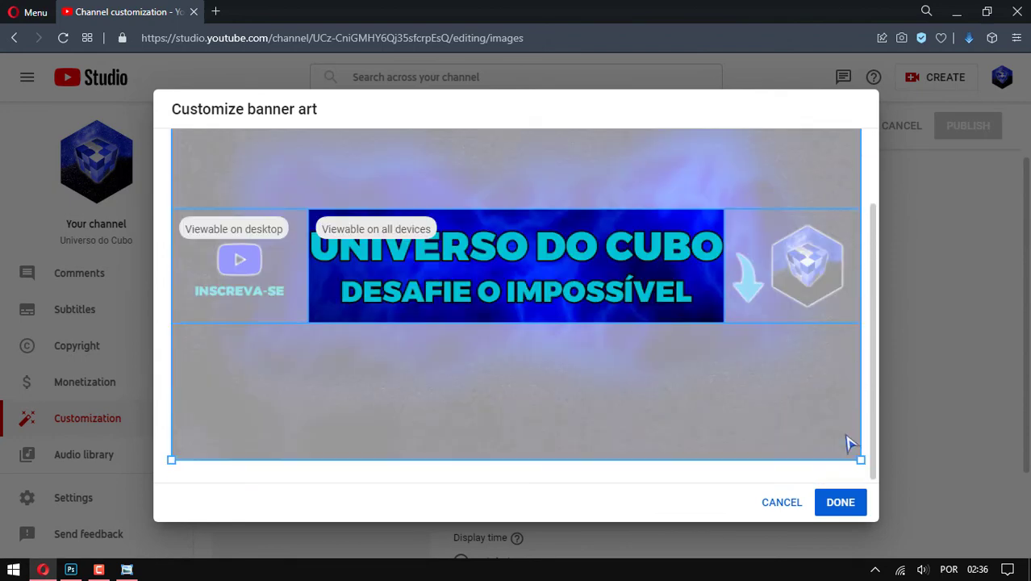
scroll(242, 387, up, 1)
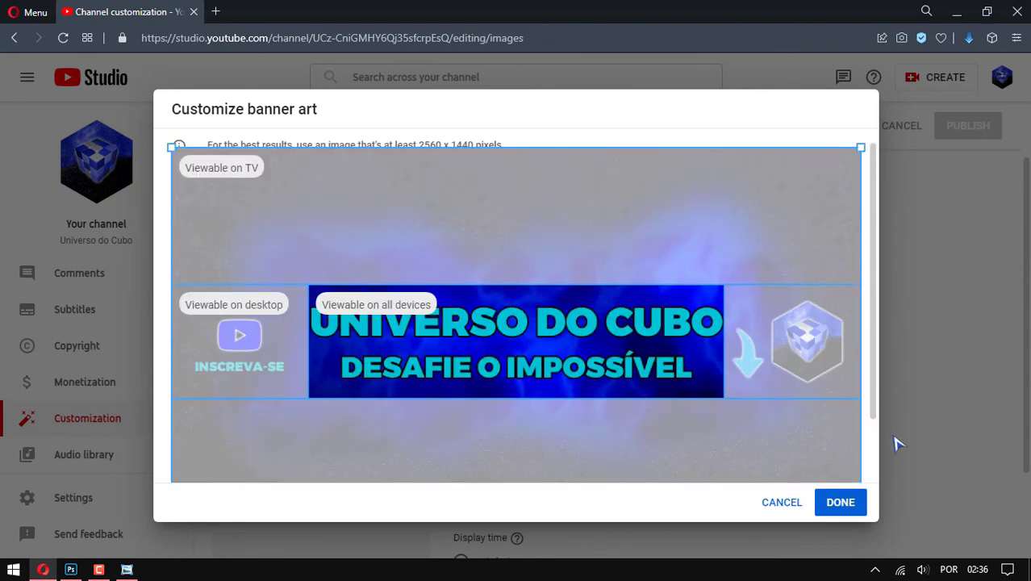
click(837, 505)
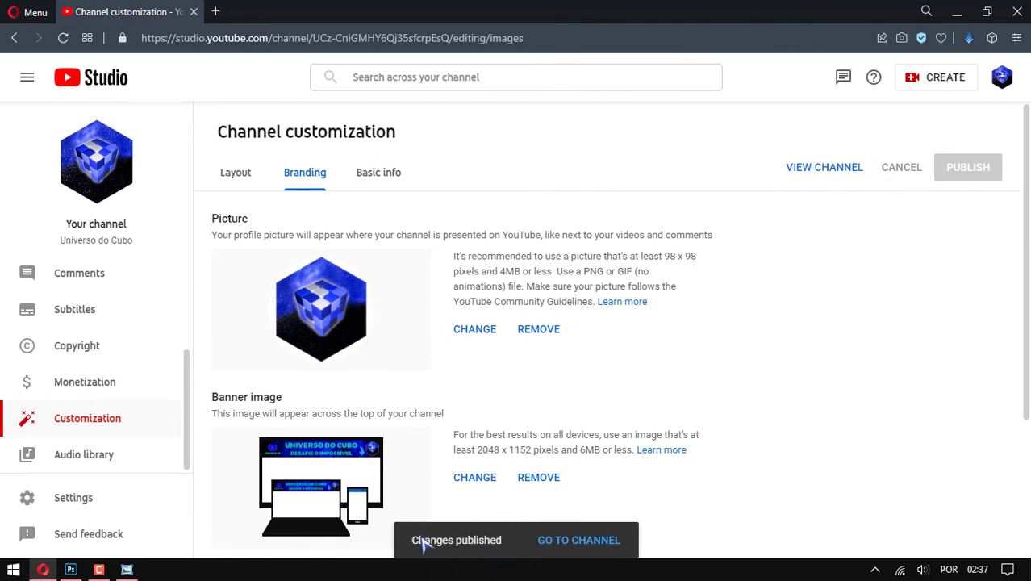
click(1002, 84)
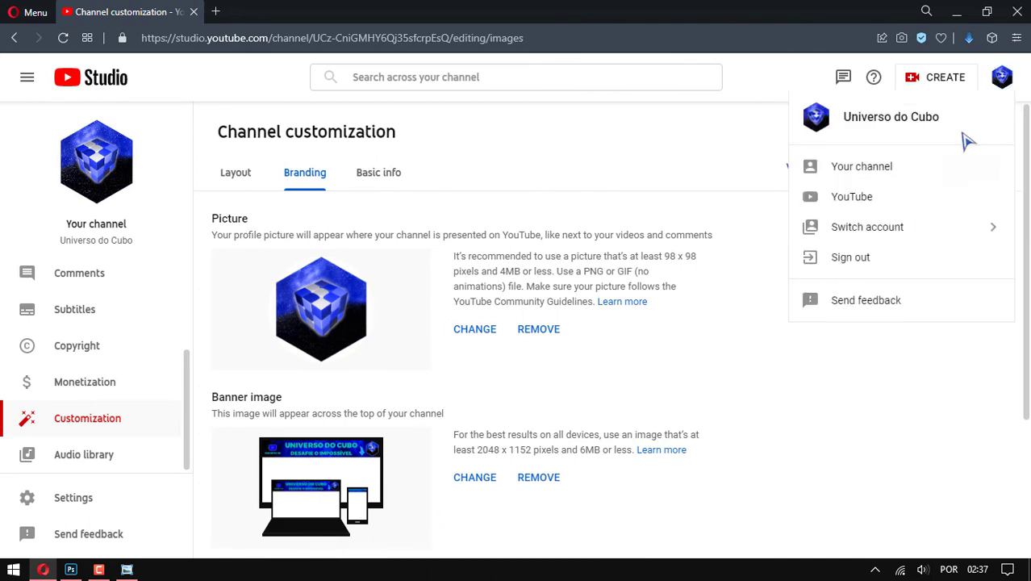
Open the channel page in a new tab and show its Videos tab
click(882, 171)
click(299, 11)
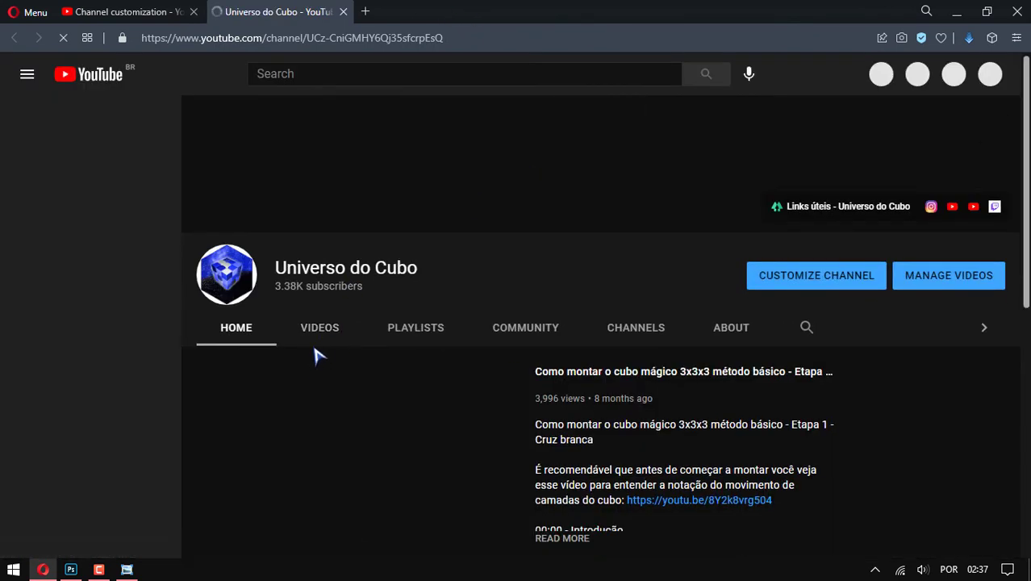
click(342, 341)
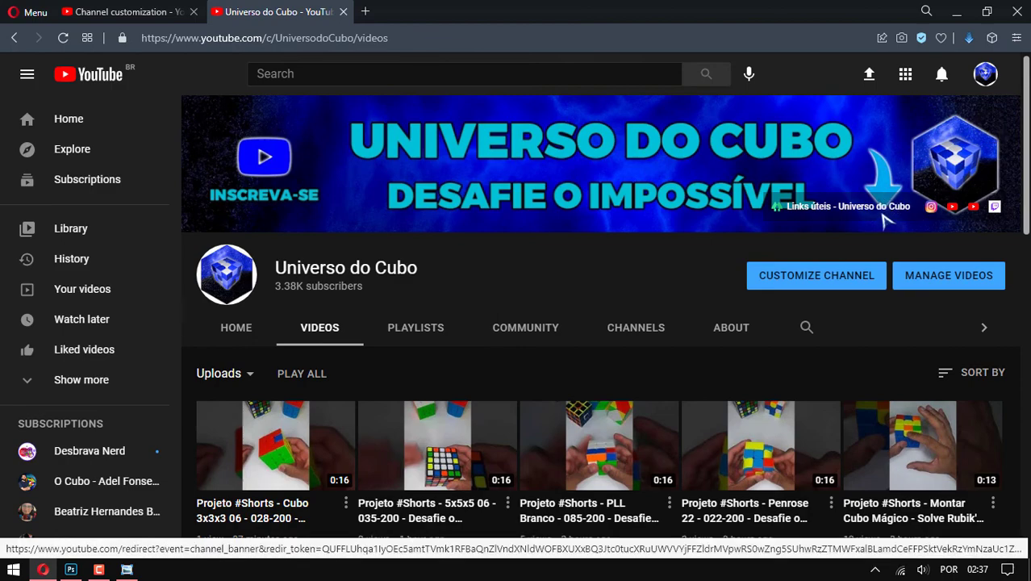
Back in Photoshop, zoom in and nudge the Seta arrow layer a few pixels upward
click(71, 570)
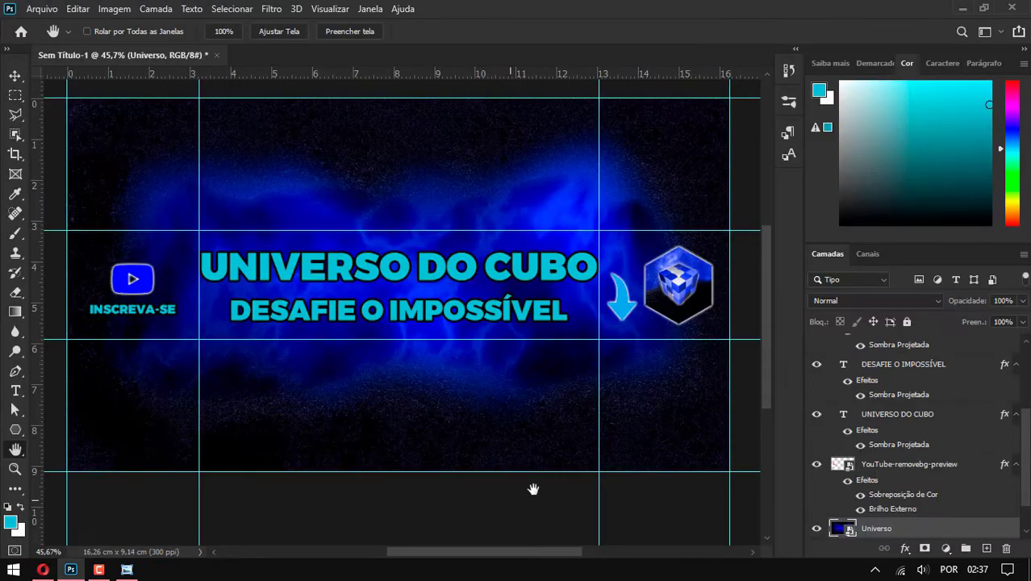
scroll(609, 290, up, 3)
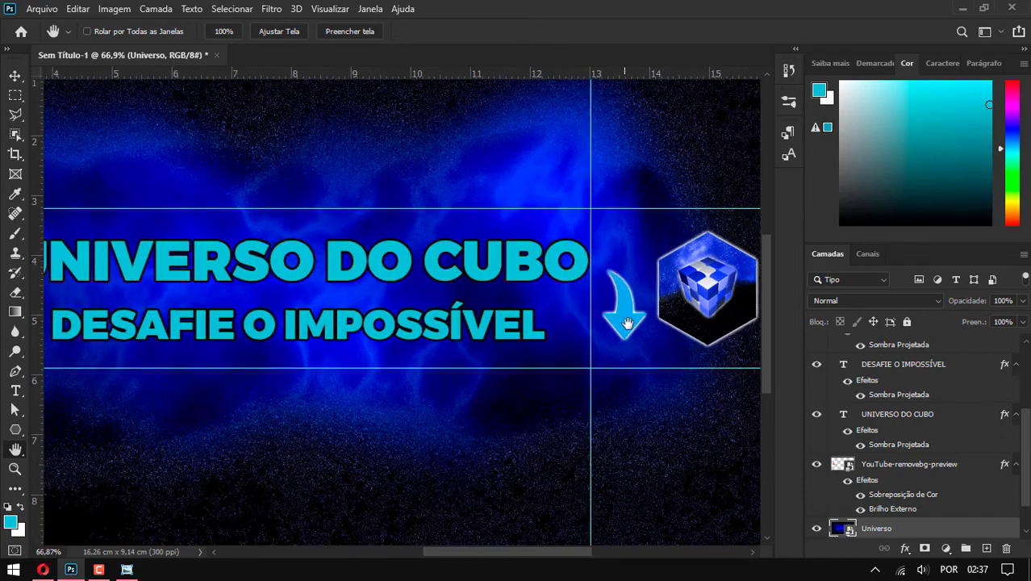
scroll(610, 313, up, 2)
click(16, 75)
drag(622, 327, 625, 317)
click(55, 569)
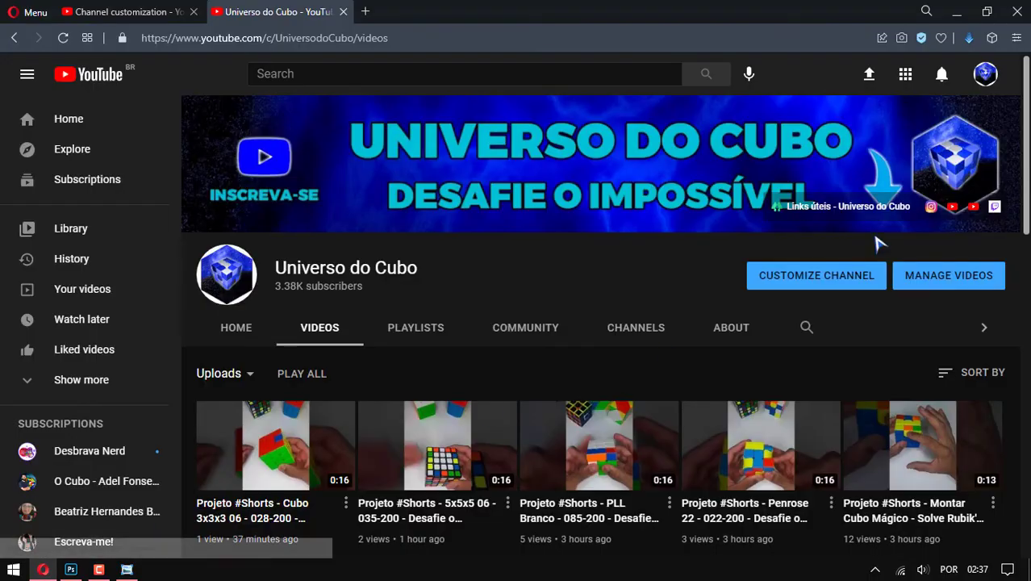